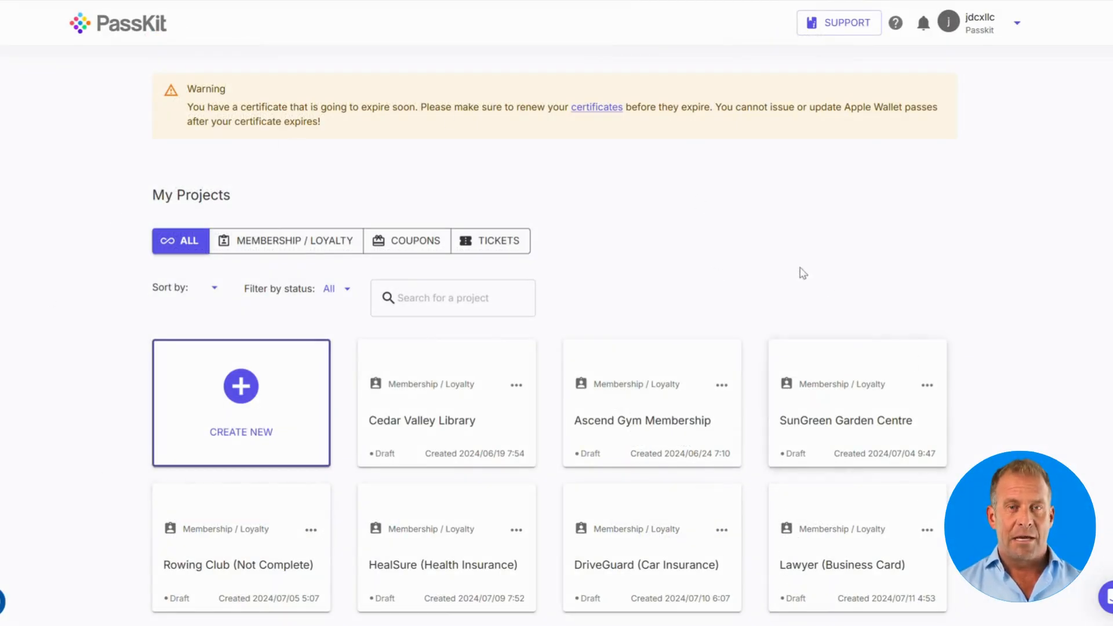
Step: Start a new pass project from the My Projects dashboard with CREATE NEW
{"action": "scroll", "coordinate": [825, 313], "scroll_direction": "down", "scroll_amount": 3}
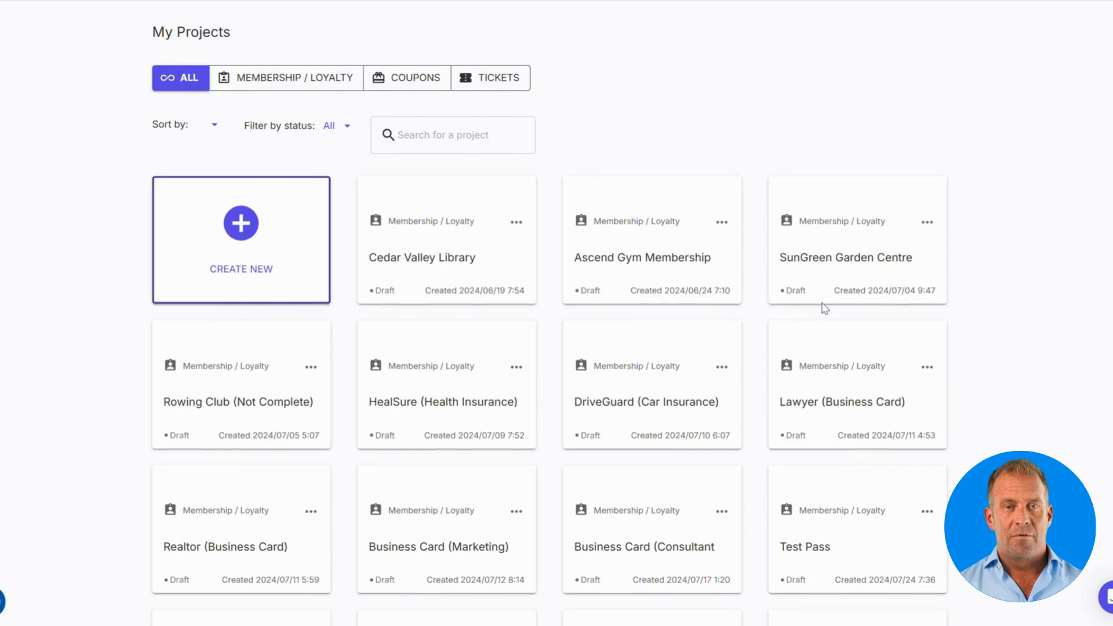
{"action": "scroll", "coordinate": [826, 306], "scroll_direction": "up", "scroll_amount": 3}
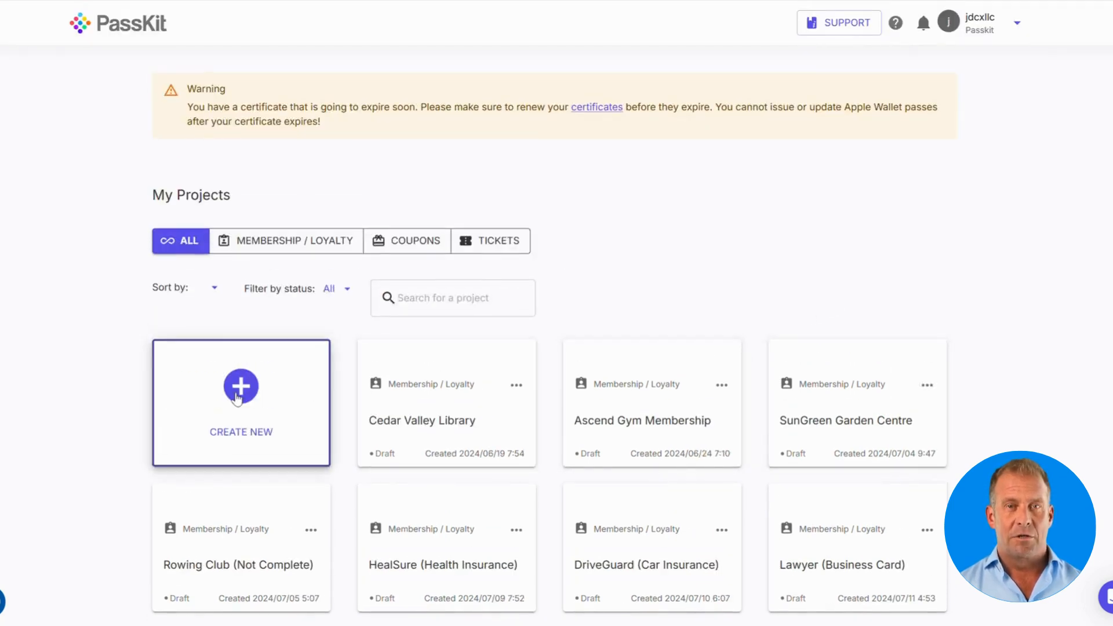
{"action": "left_click", "coordinate": [237, 389]}
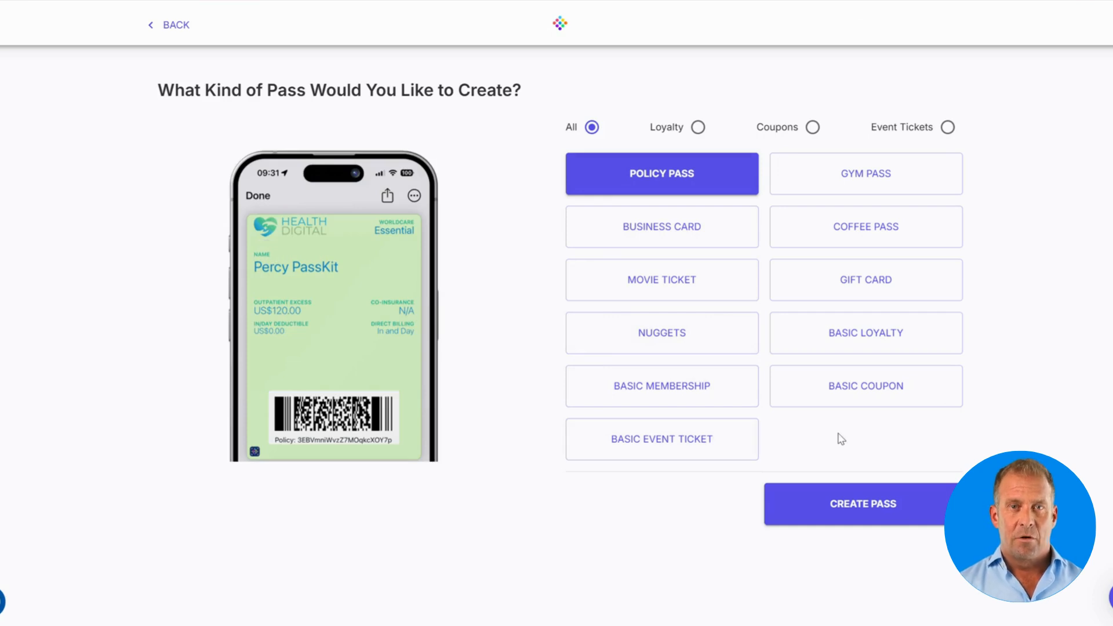
Step: Preview the Nuggets template, then create the pass from the Basic Coupon template
{"action": "left_click", "coordinate": [681, 345]}
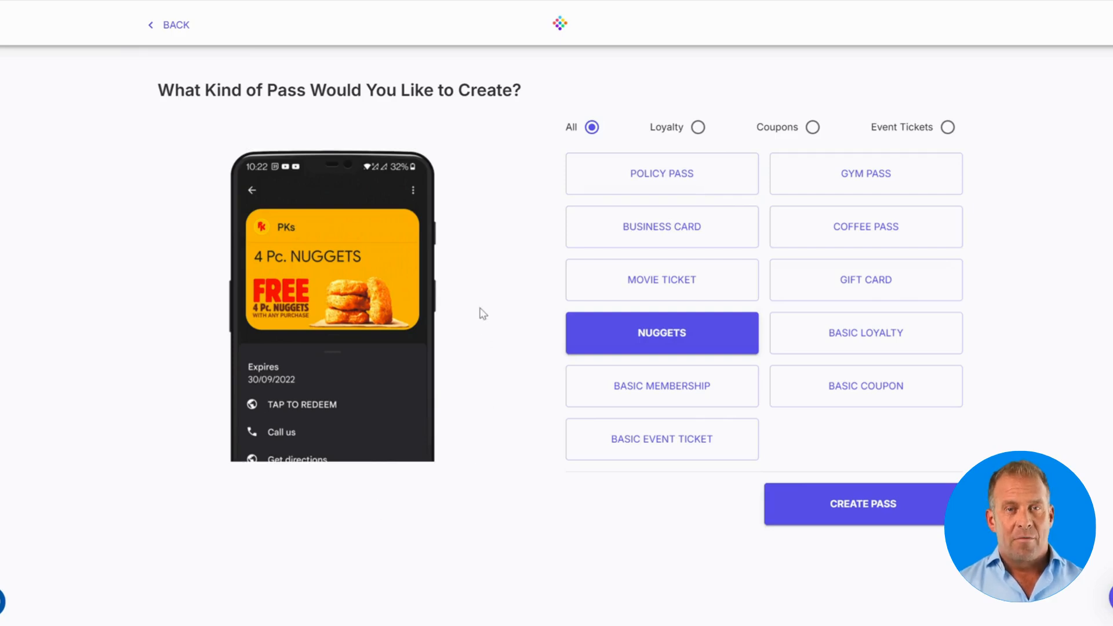
{"action": "left_click", "coordinate": [888, 398]}
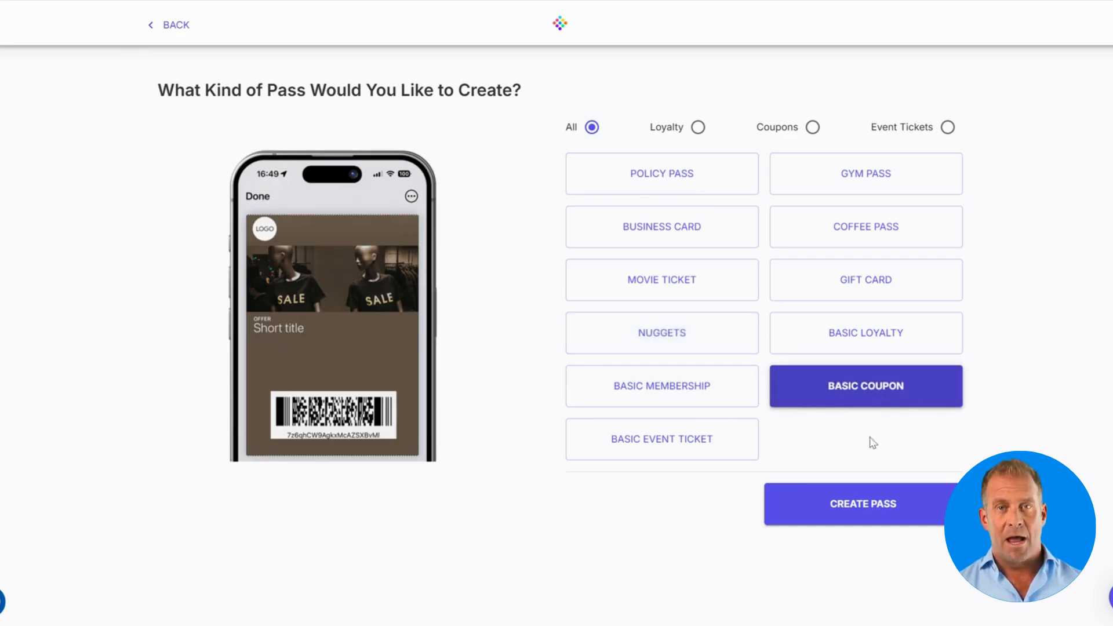
{"action": "left_click", "coordinate": [853, 506]}
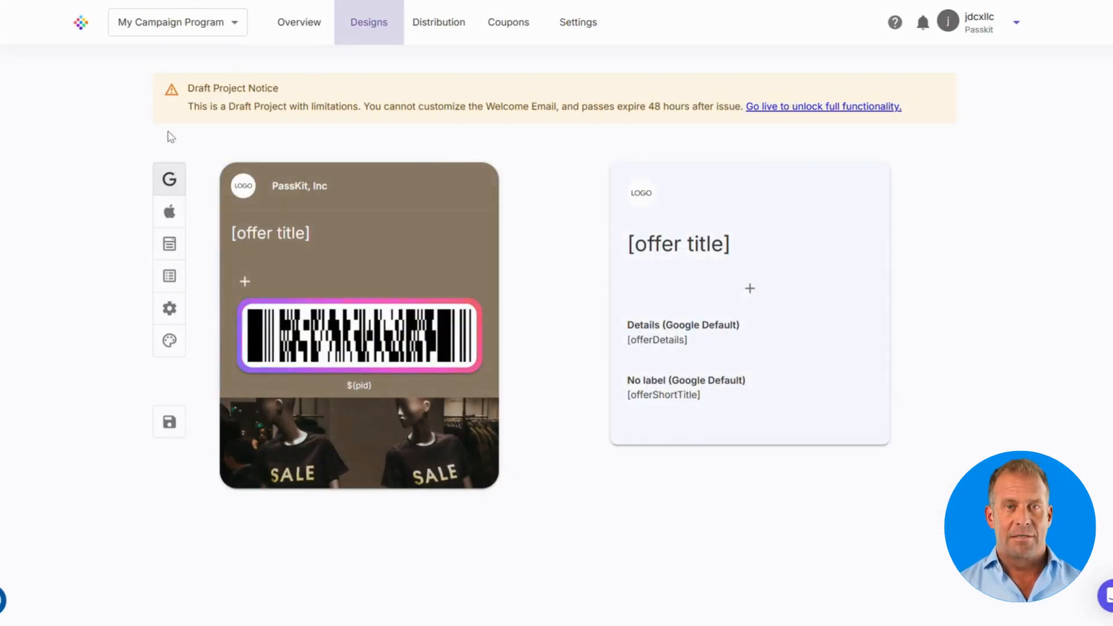
Step: Preview the coupon's Apple Wallet design, then bring up the campaign Overview
{"action": "left_click", "coordinate": [169, 215]}
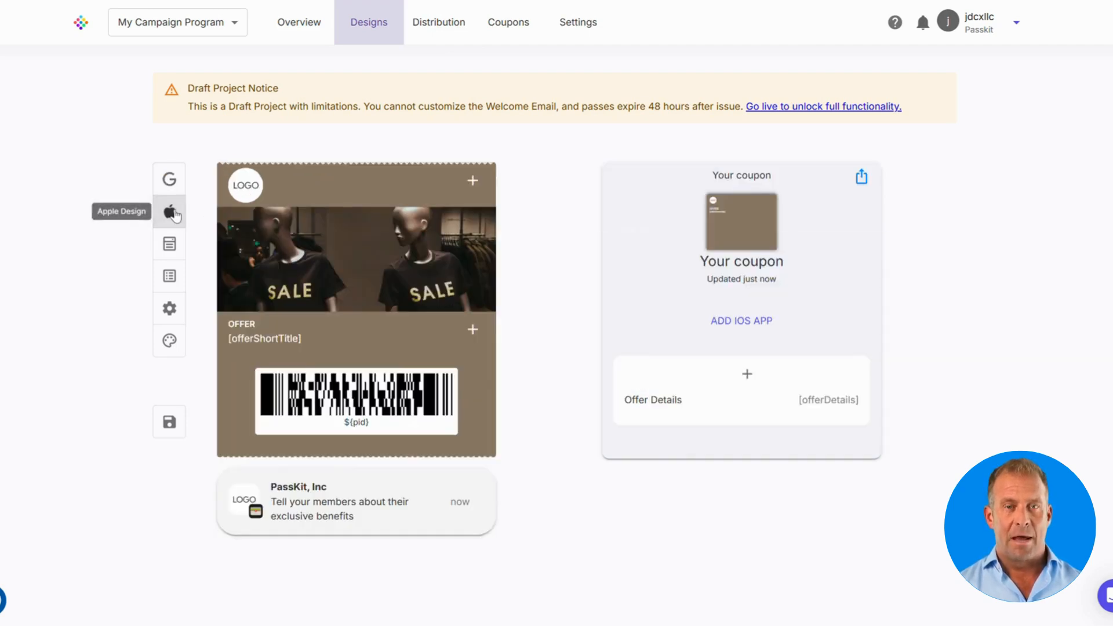
{"action": "left_click", "coordinate": [305, 35]}
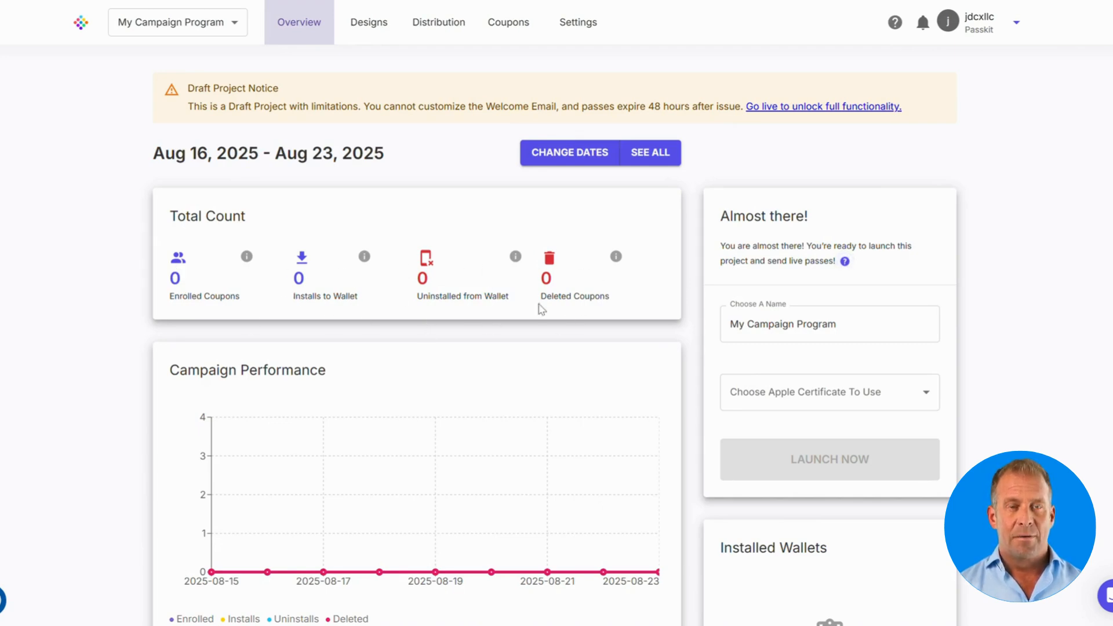
Step: Choose pass.com.passkit.marketingsamples as the project's Apple certificate on the Overview page
{"action": "scroll", "coordinate": [624, 307], "scroll_direction": "down", "scroll_amount": 5}
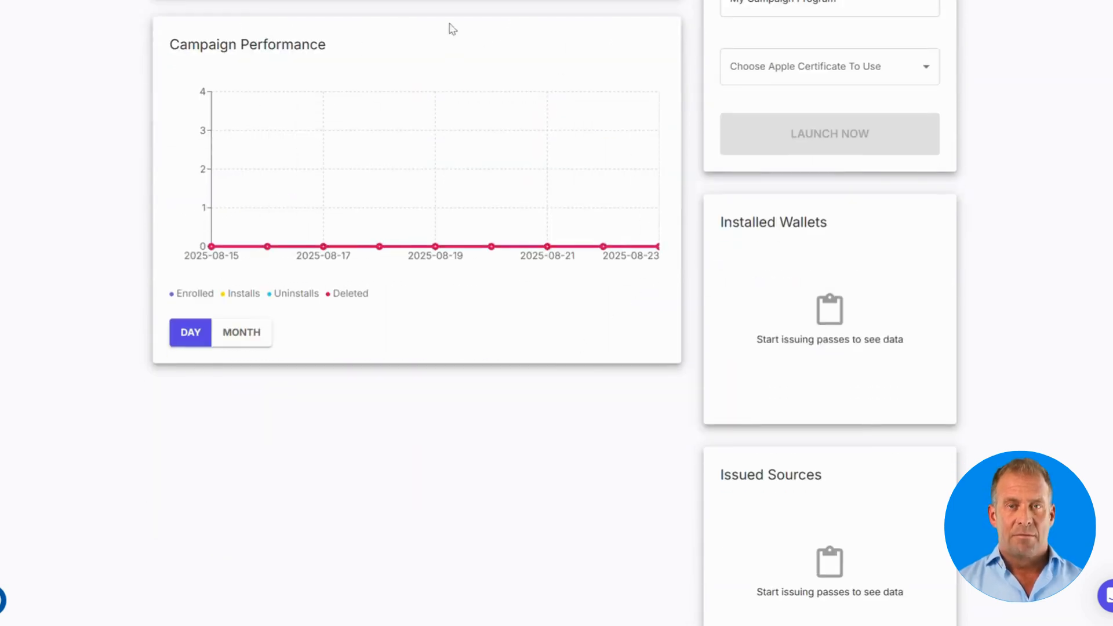
{"action": "scroll", "coordinate": [353, 119], "scroll_direction": "up", "scroll_amount": 5}
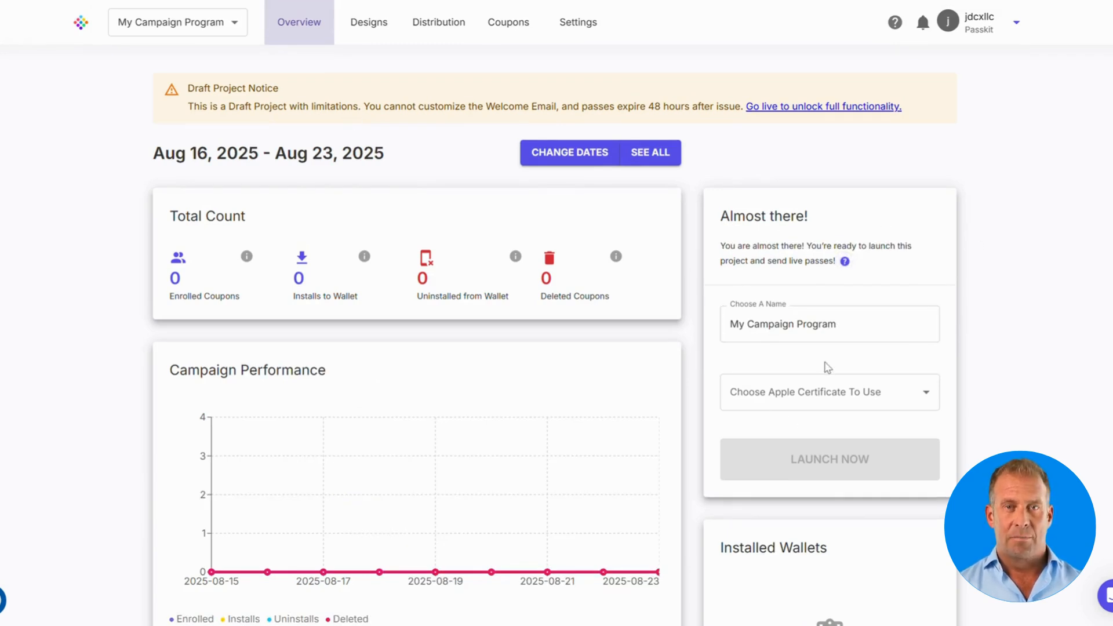
{"action": "left_click", "coordinate": [828, 395]}
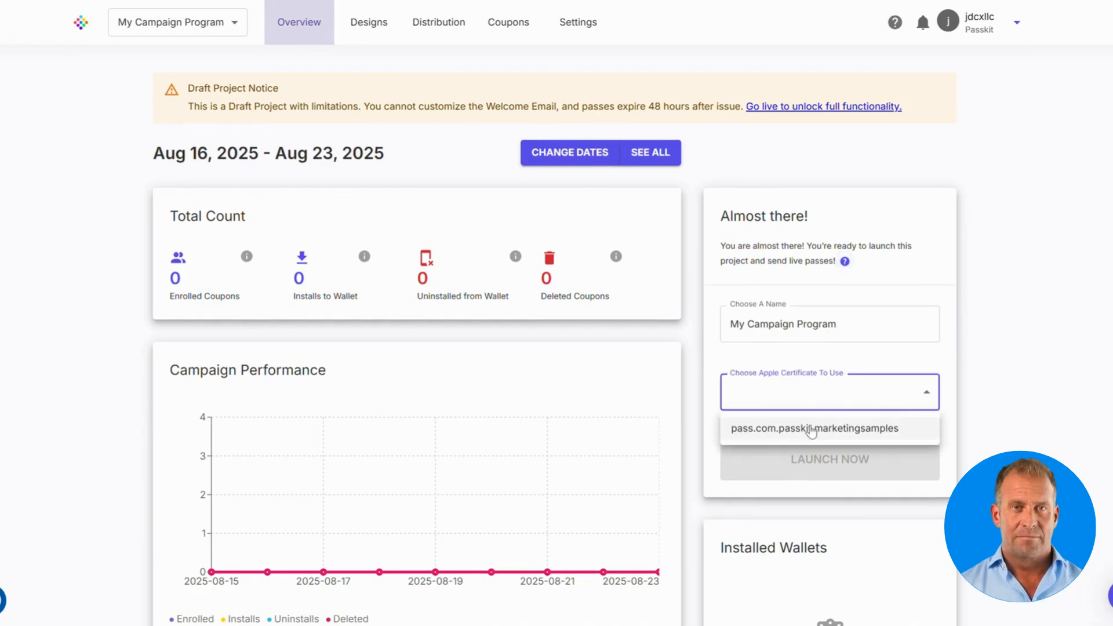
{"action": "left_click", "coordinate": [812, 429]}
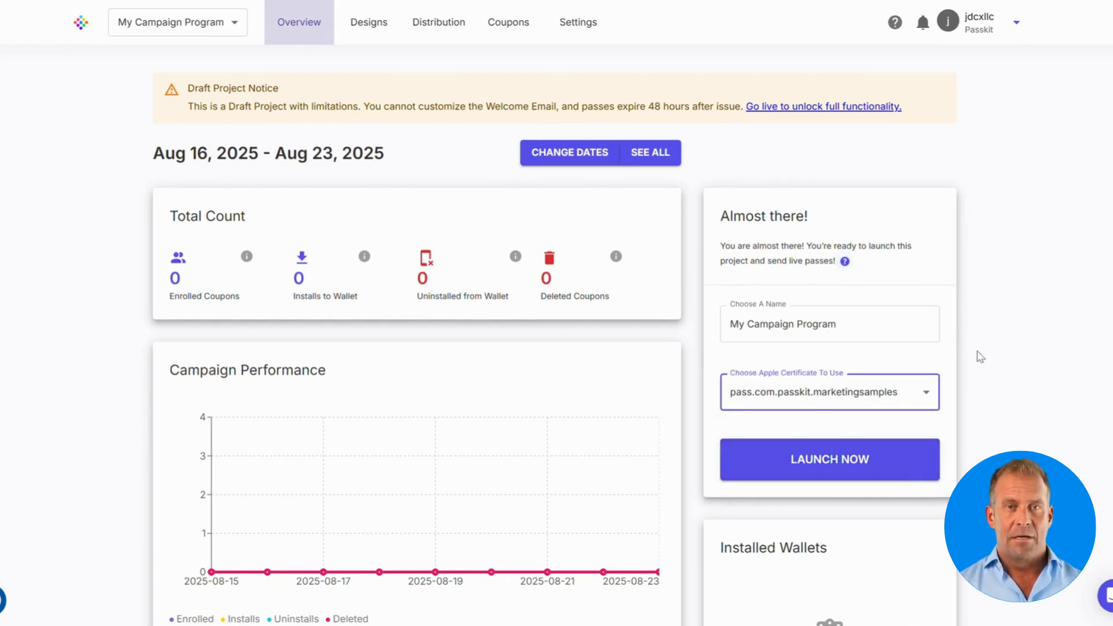
{"action": "scroll", "coordinate": [985, 351], "scroll_direction": "down", "scroll_amount": 7}
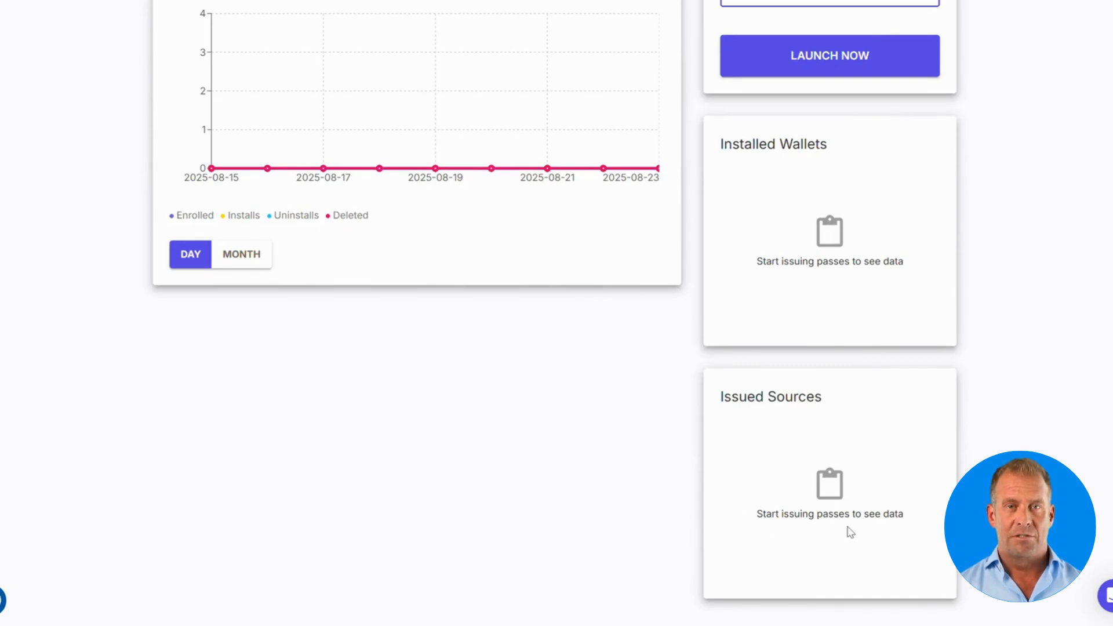
{"action": "left_click", "coordinate": [994, 378]}
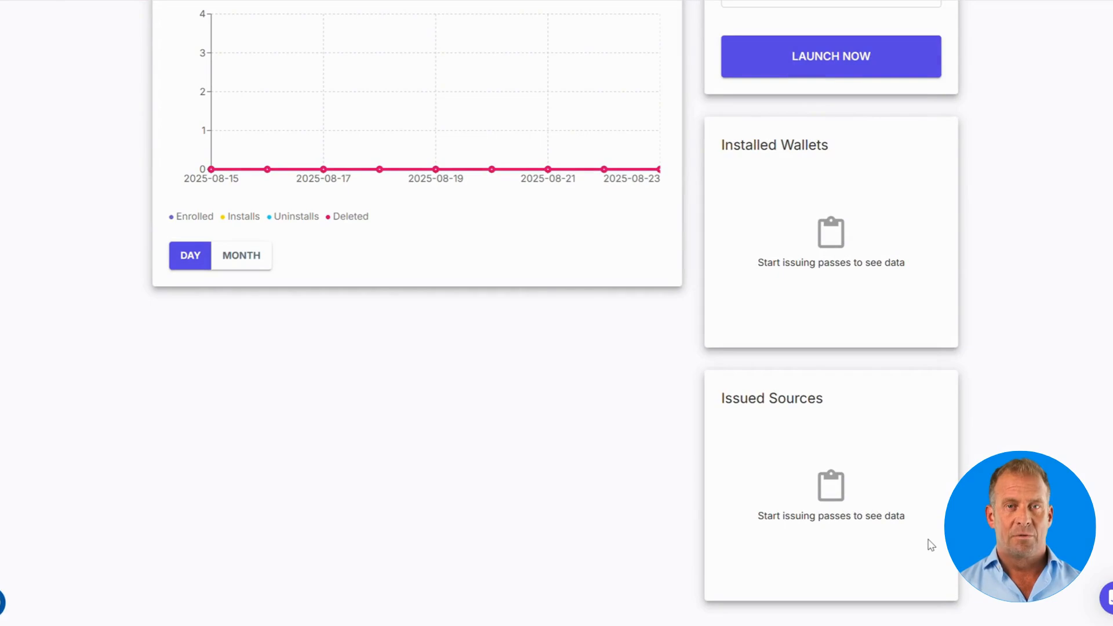
{"action": "scroll", "coordinate": [931, 543], "scroll_direction": "up", "scroll_amount": 7}
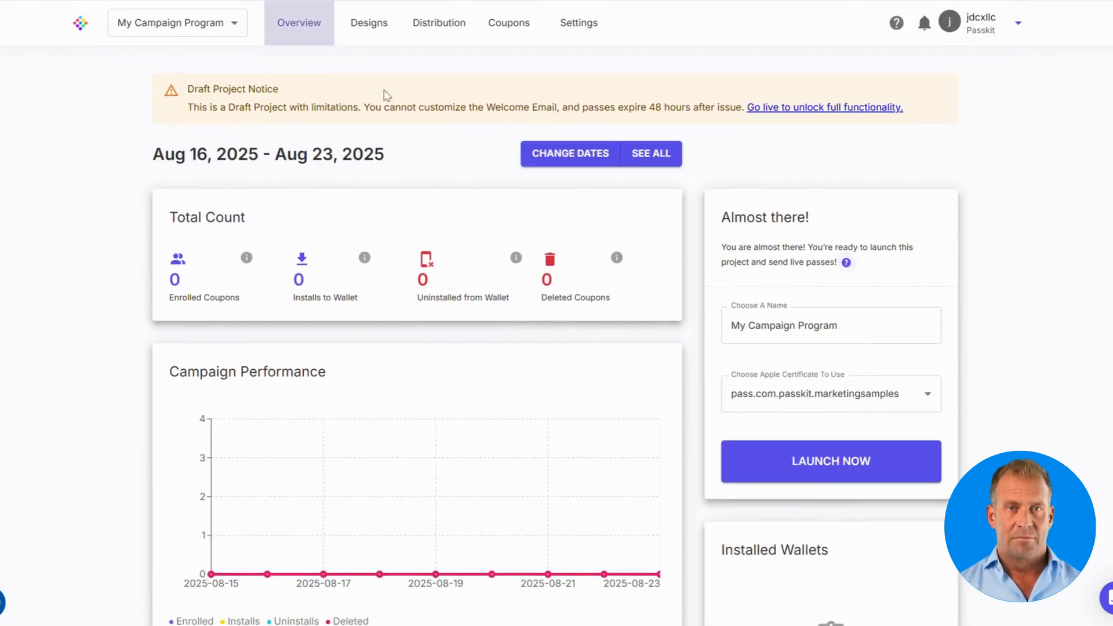
Step: Open the first offer's settings and check its date and expiry options, keeping redemption end date
{"action": "left_click", "coordinate": [377, 26]}
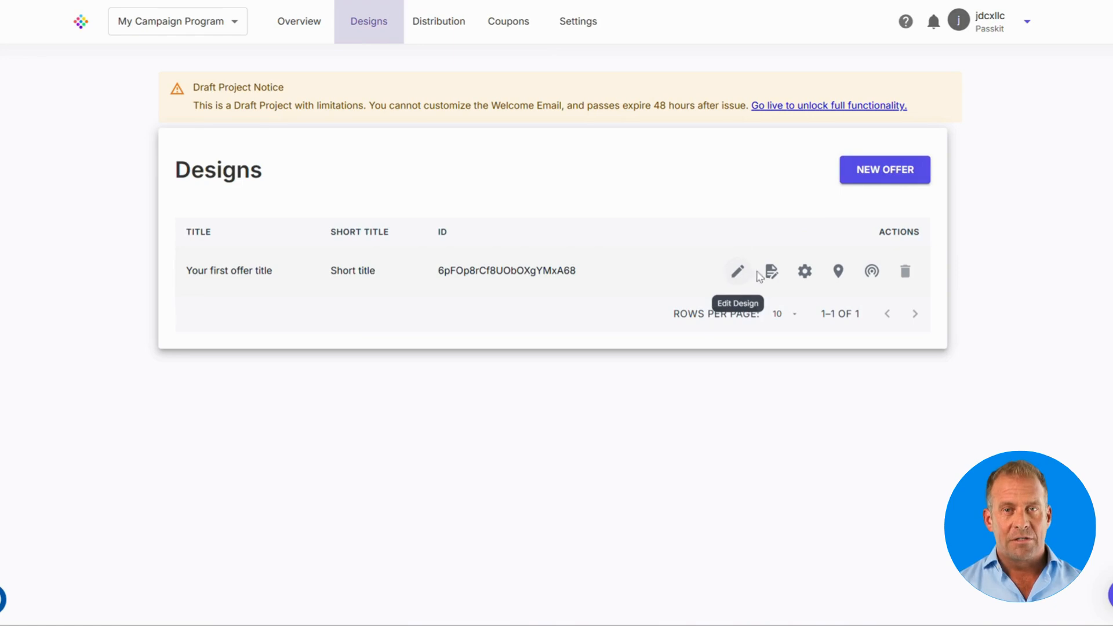
{"action": "left_click", "coordinate": [805, 273]}
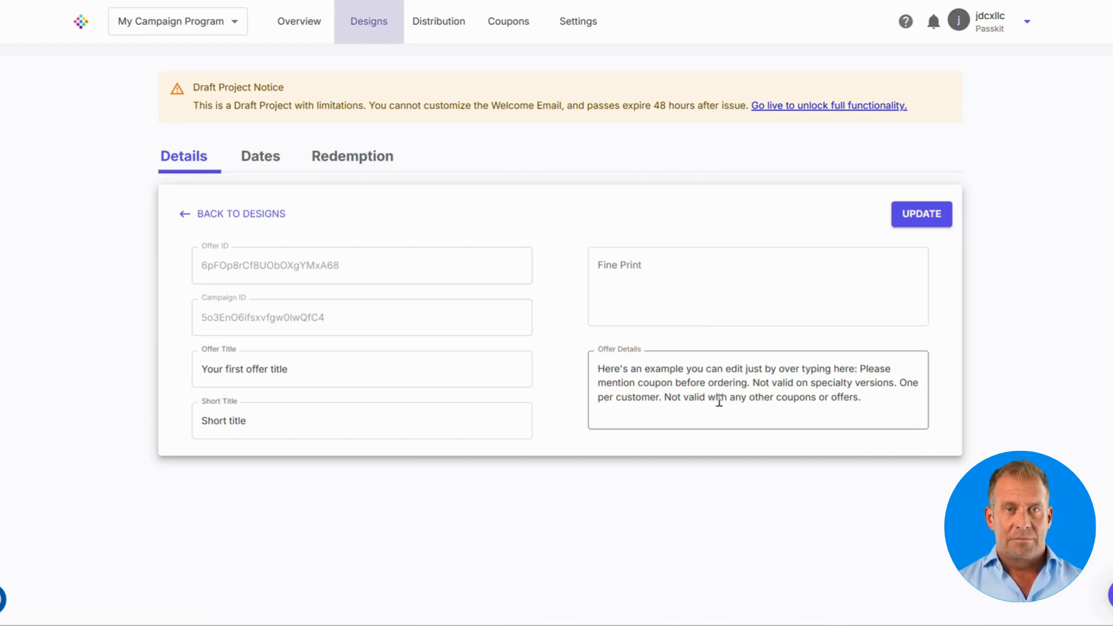
{"action": "left_click", "coordinate": [264, 167]}
{"action": "scroll", "coordinate": [602, 181], "scroll_direction": "down", "scroll_amount": 1}
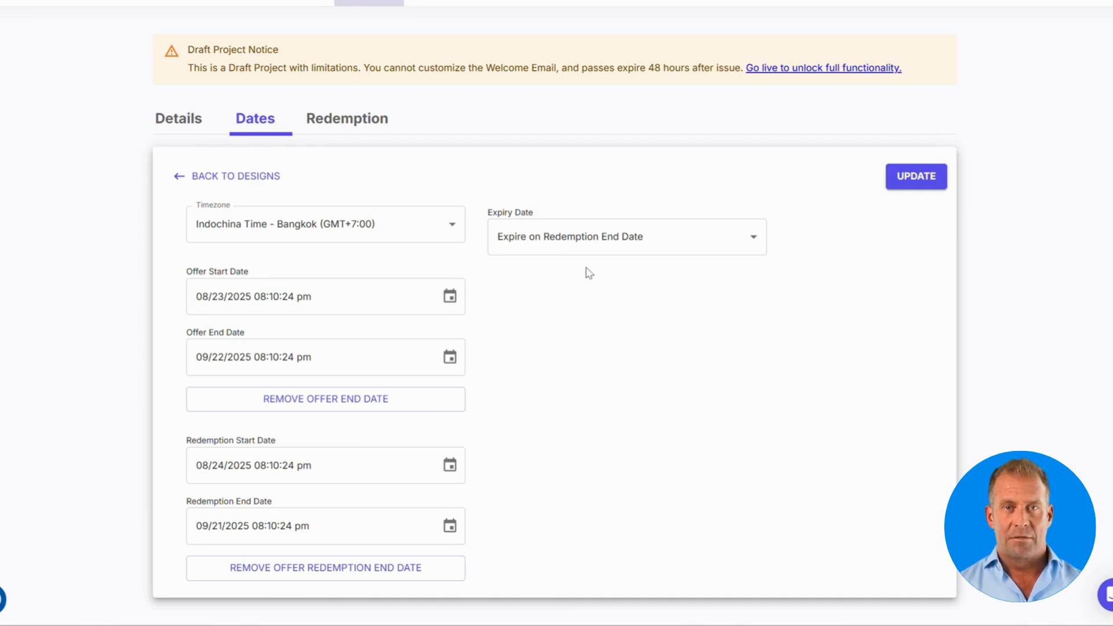
{"action": "left_click", "coordinate": [598, 250]}
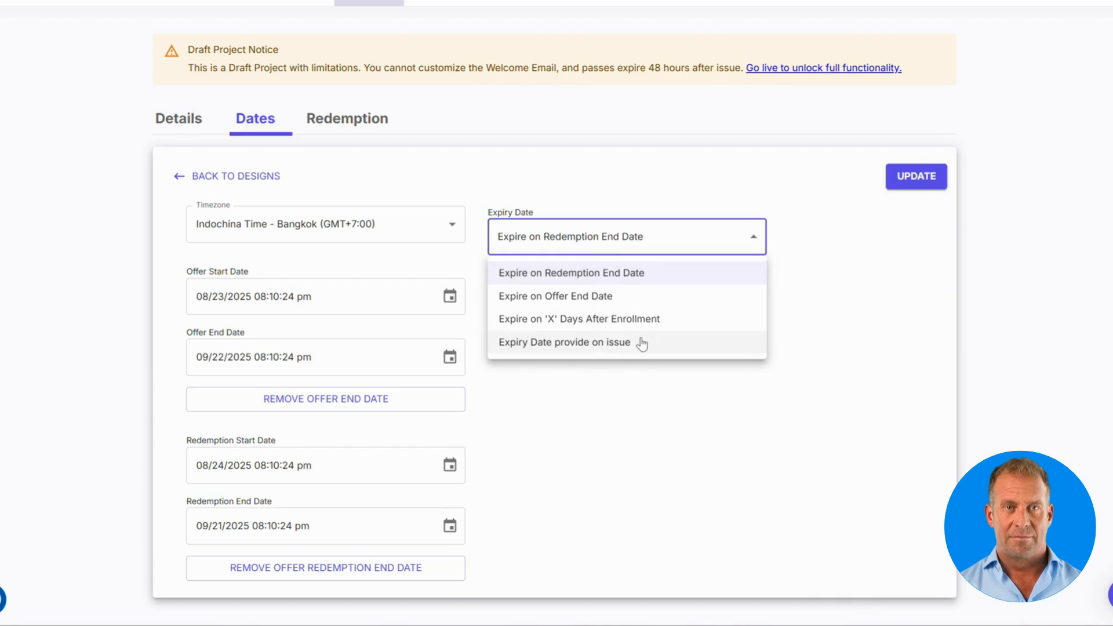
{"action": "left_click", "coordinate": [628, 391]}
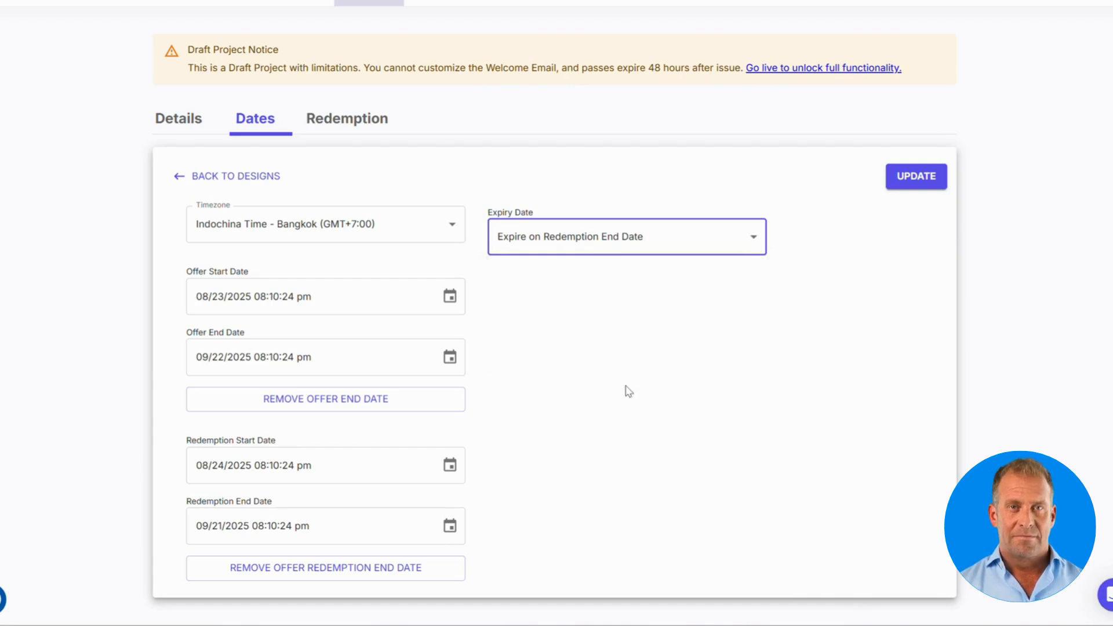
Step: Review the offer's redemption settings, then go to its Locations page
{"action": "left_click", "coordinate": [363, 121]}
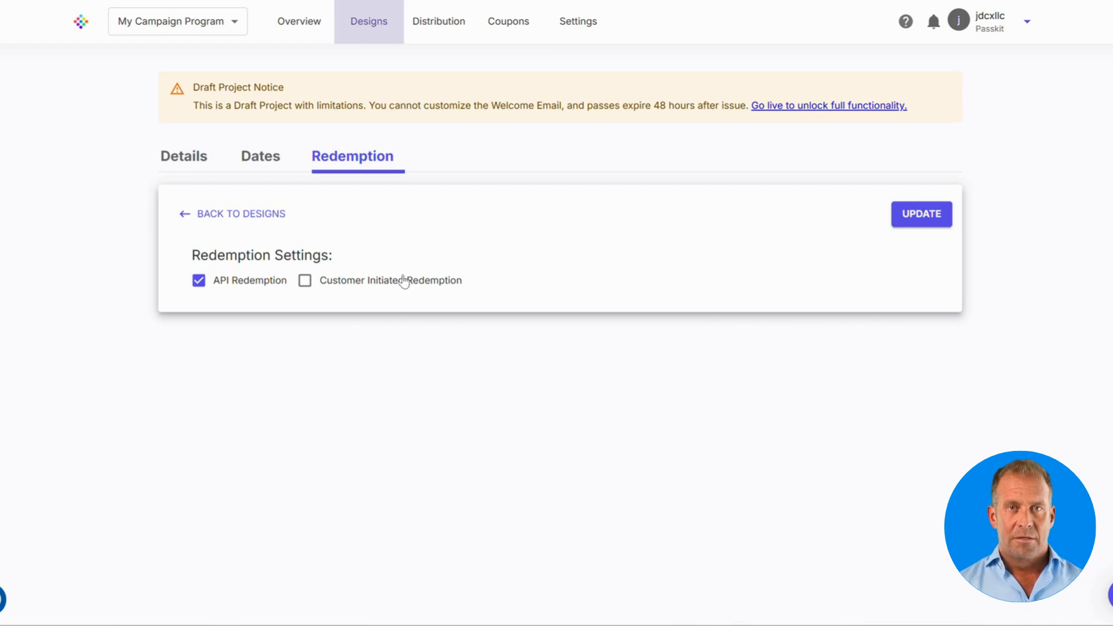
{"action": "left_click", "coordinate": [363, 34]}
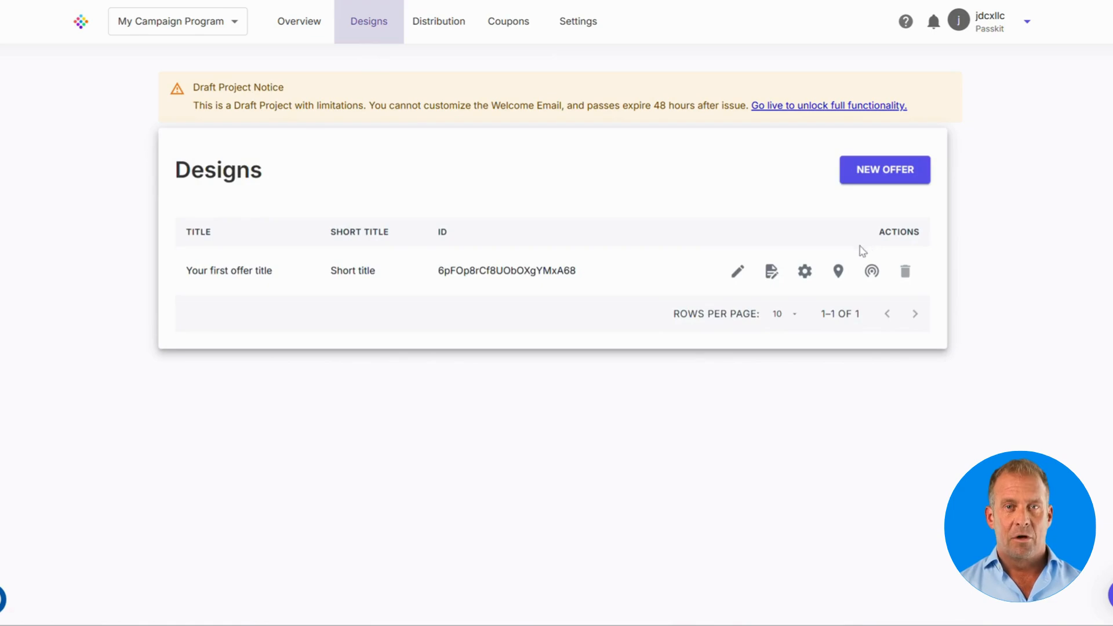
{"action": "left_click", "coordinate": [836, 273]}
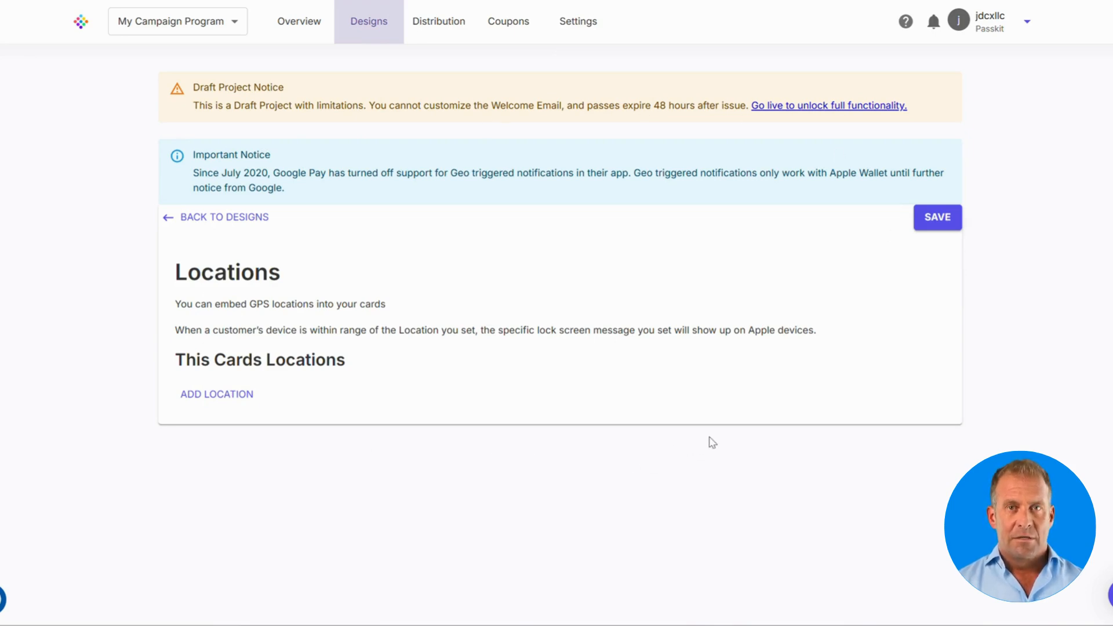
Step: Inspect the Add Location form, cancel it without saving, and go back to Designs
{"action": "left_click", "coordinate": [235, 396]}
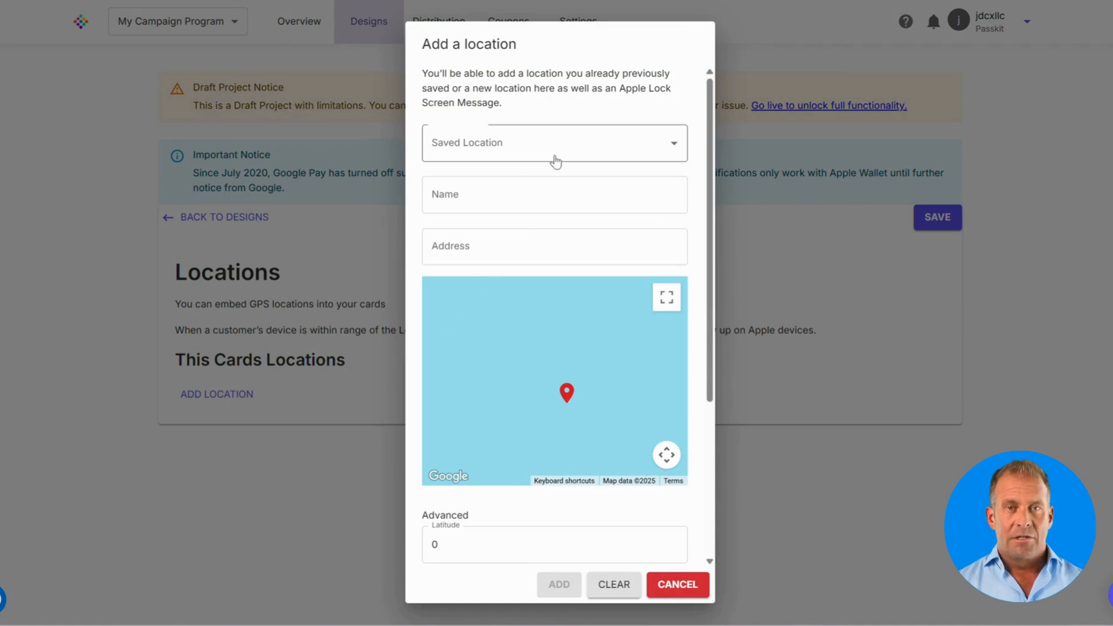
{"action": "scroll", "coordinate": [558, 165], "scroll_direction": "down", "scroll_amount": 3}
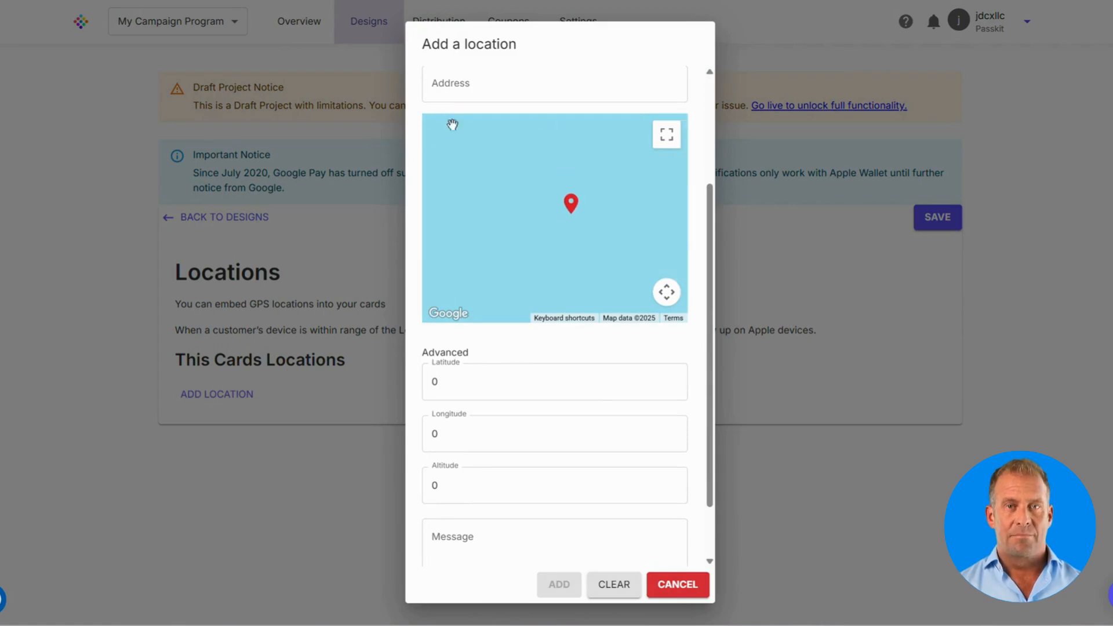
{"action": "scroll", "coordinate": [547, 417], "scroll_direction": "up", "scroll_amount": 1}
{"action": "scroll", "coordinate": [547, 416], "scroll_direction": "up", "scroll_amount": 2}
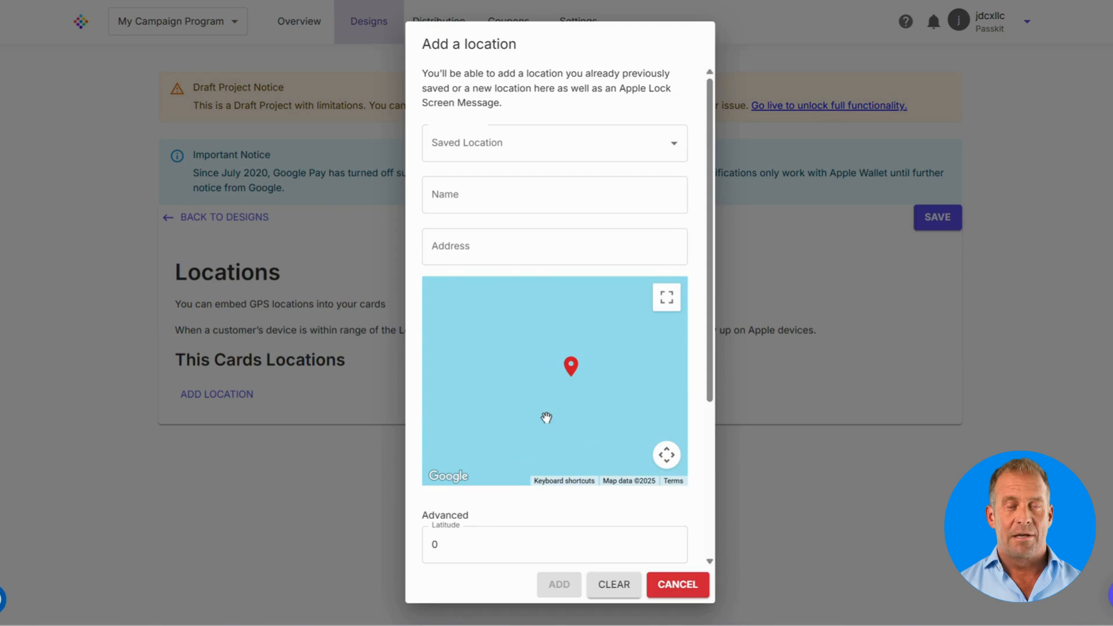
{"action": "left_click", "coordinate": [832, 513]}
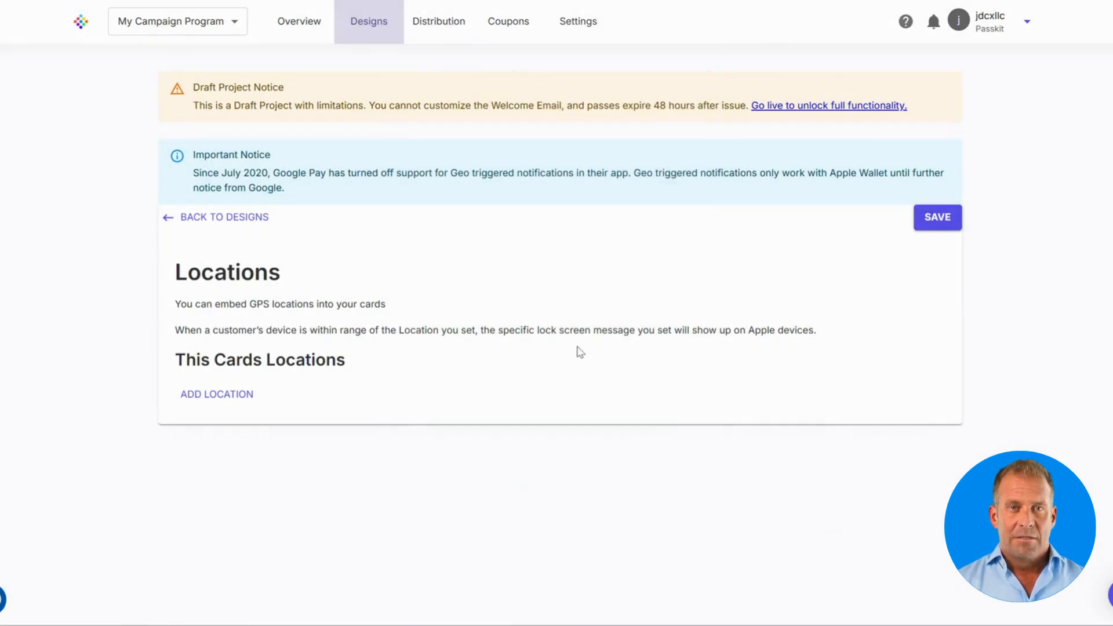
{"action": "left_click", "coordinate": [375, 35]}
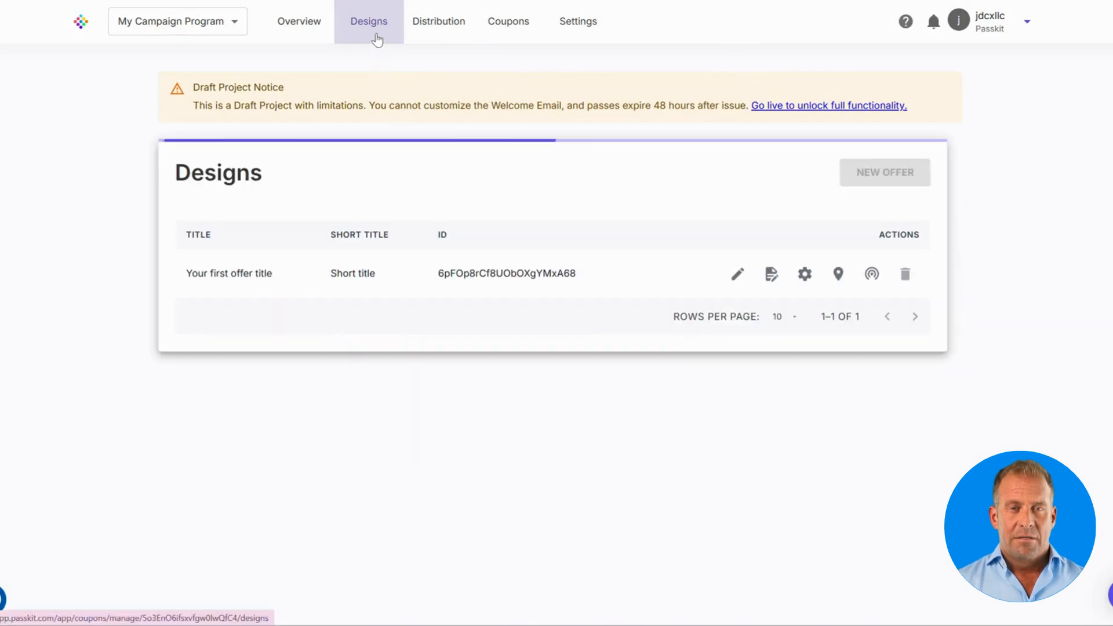
Step: On the offer's Beacons page, start a beacon, browse saved beacons, then cancel and return to Designs
{"action": "left_click", "coordinate": [873, 273]}
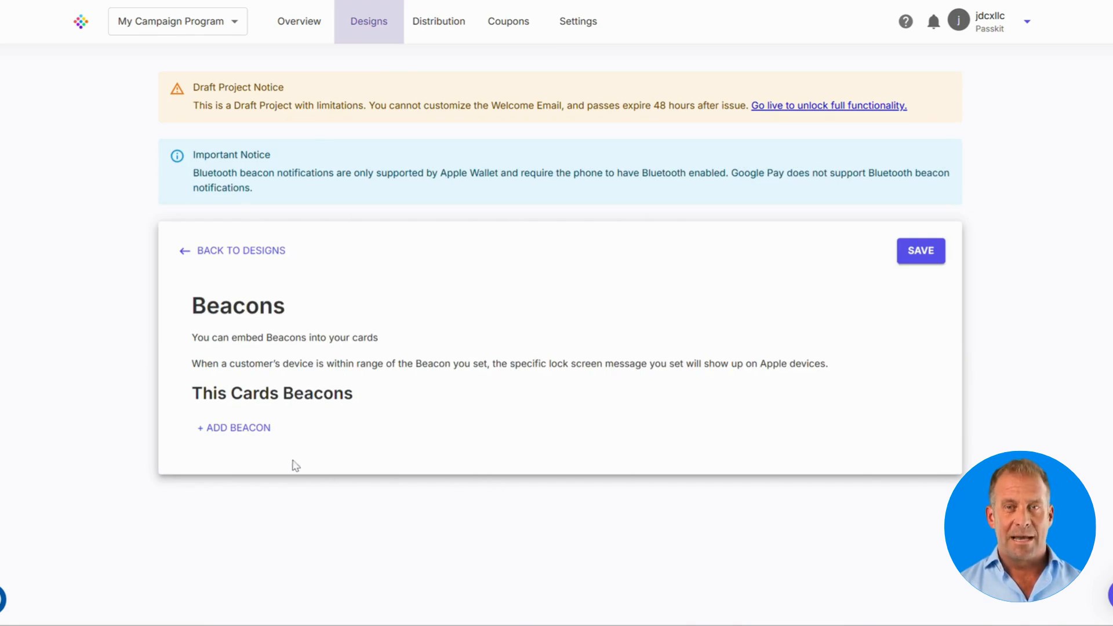
{"action": "left_click", "coordinate": [248, 428]}
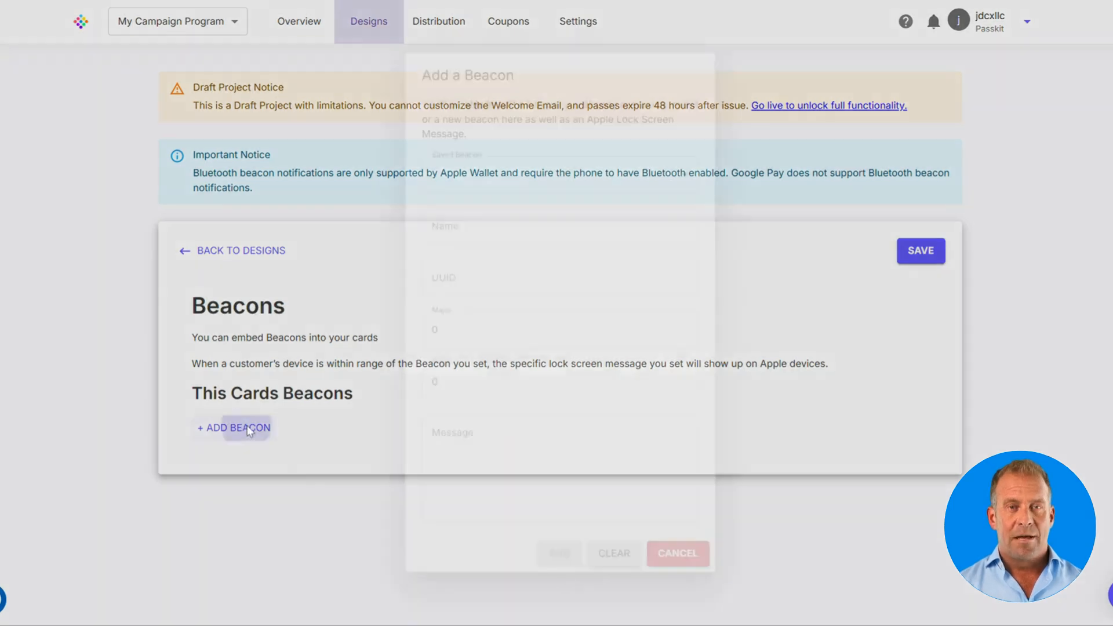
{"action": "left_click", "coordinate": [618, 185]}
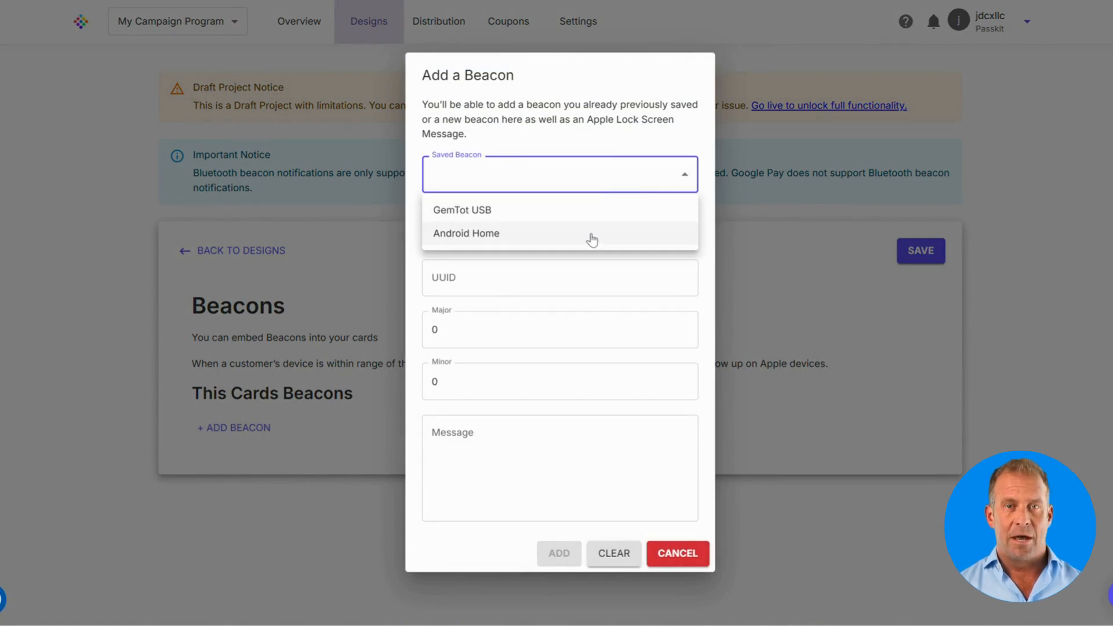
{"action": "left_click", "coordinate": [669, 148]}
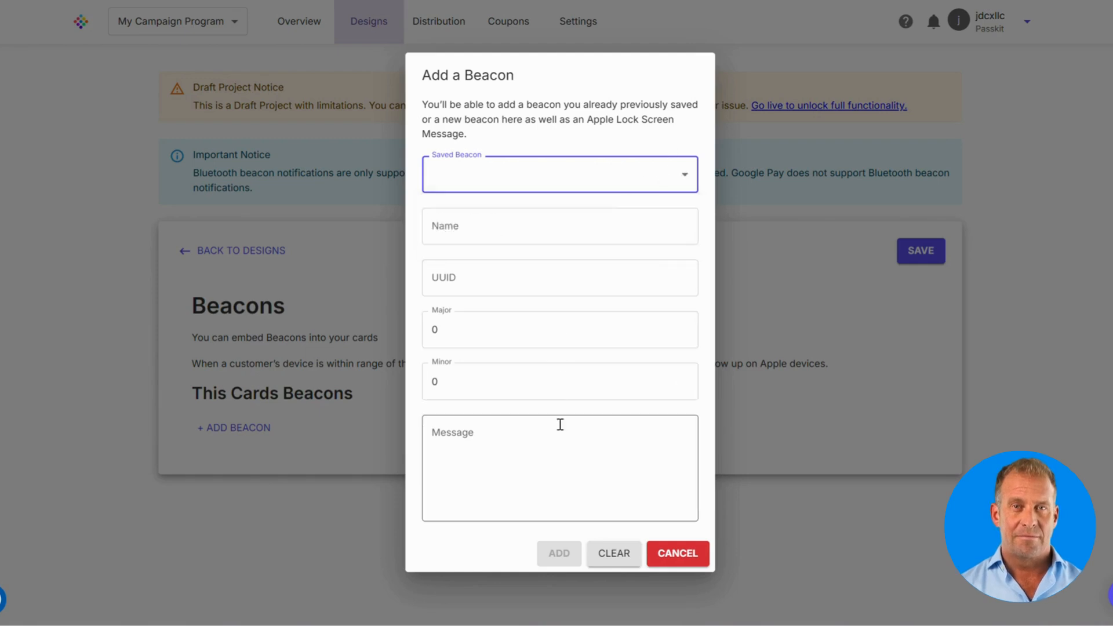
{"action": "left_click", "coordinate": [829, 516]}
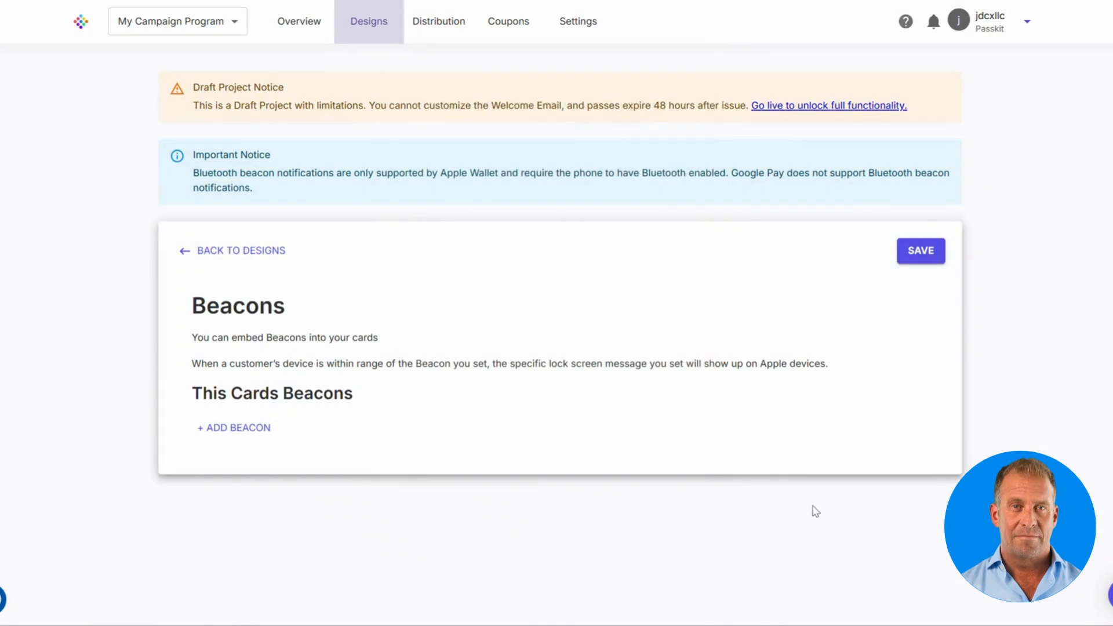
{"action": "left_click", "coordinate": [388, 39]}
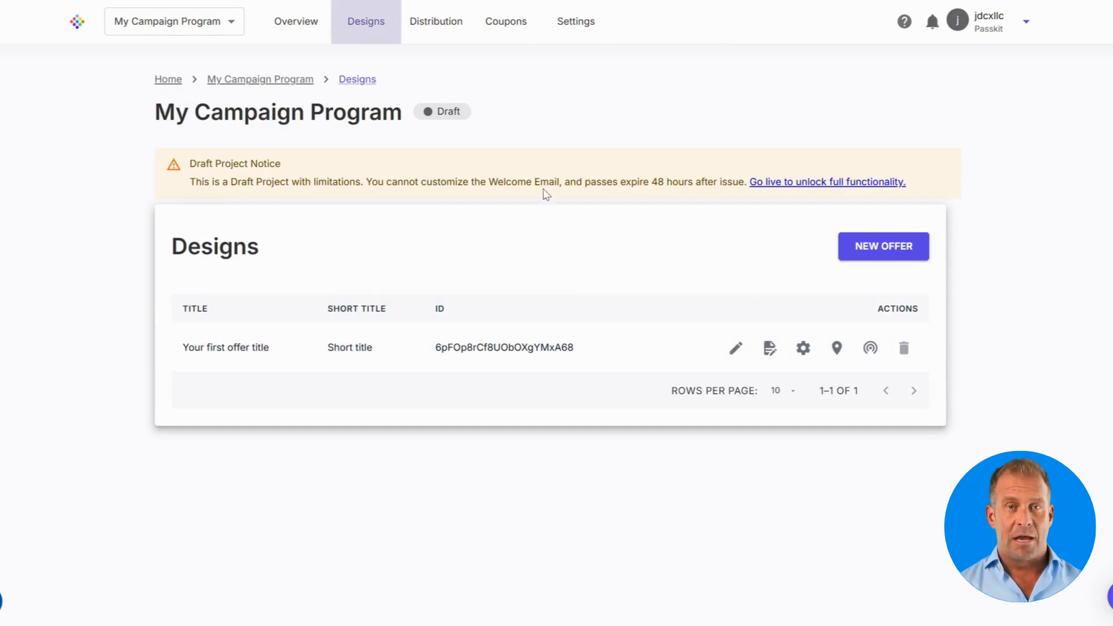
Step: Under Distribution, open the offer's Welcome Email settings
{"action": "left_click", "coordinate": [436, 29]}
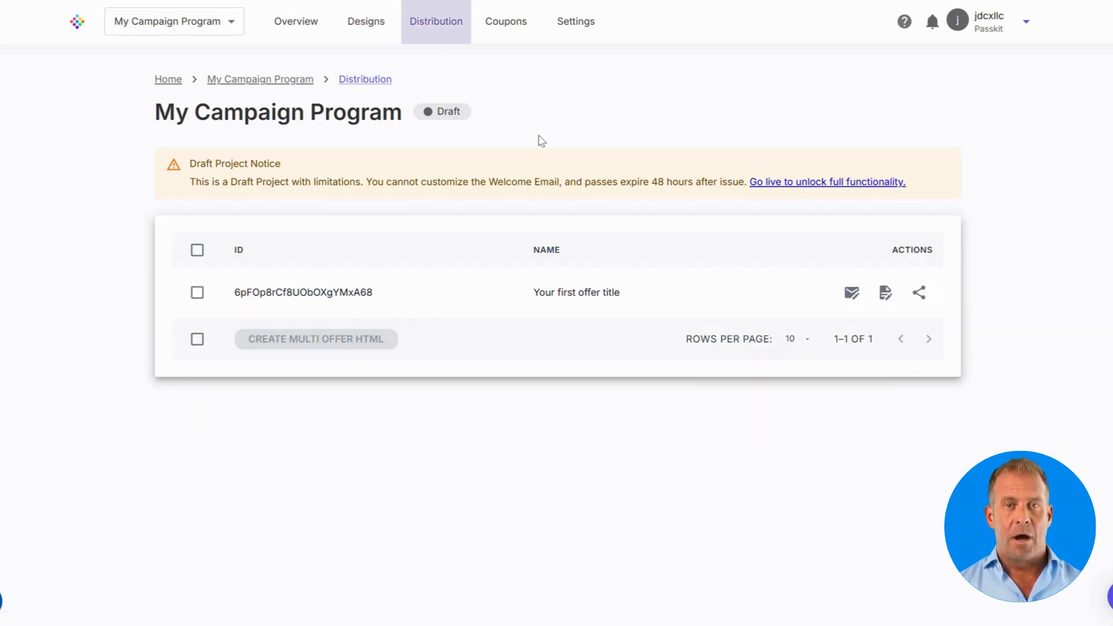
{"action": "left_click", "coordinate": [852, 293]}
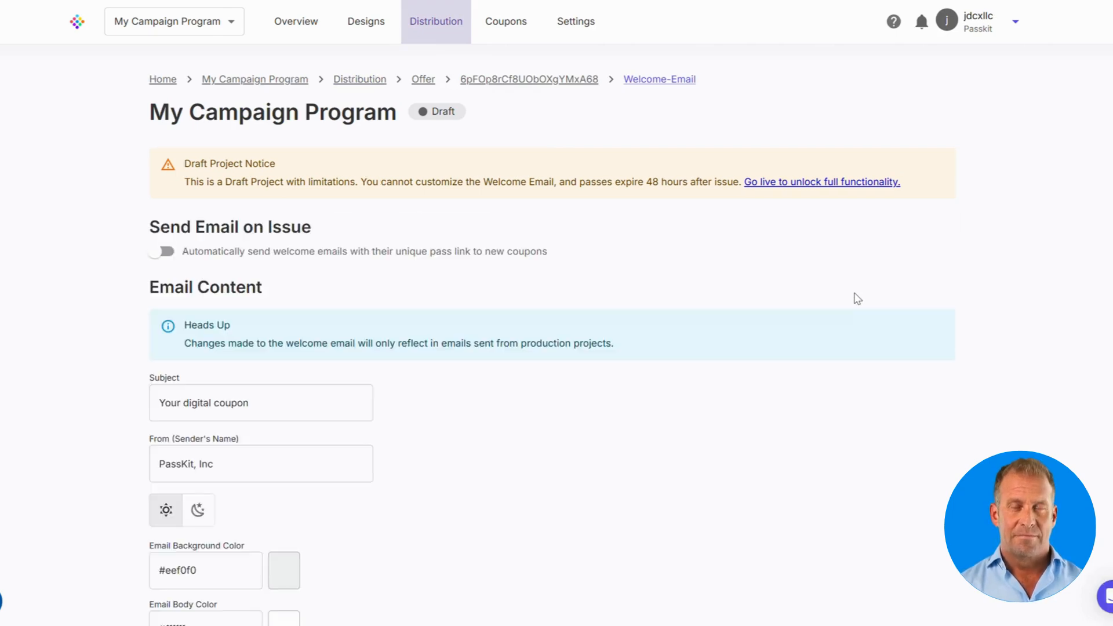
Step: Preview the welcome email in dark mode, then switch back to light mode
{"action": "scroll", "coordinate": [763, 298], "scroll_direction": "down", "scroll_amount": 6}
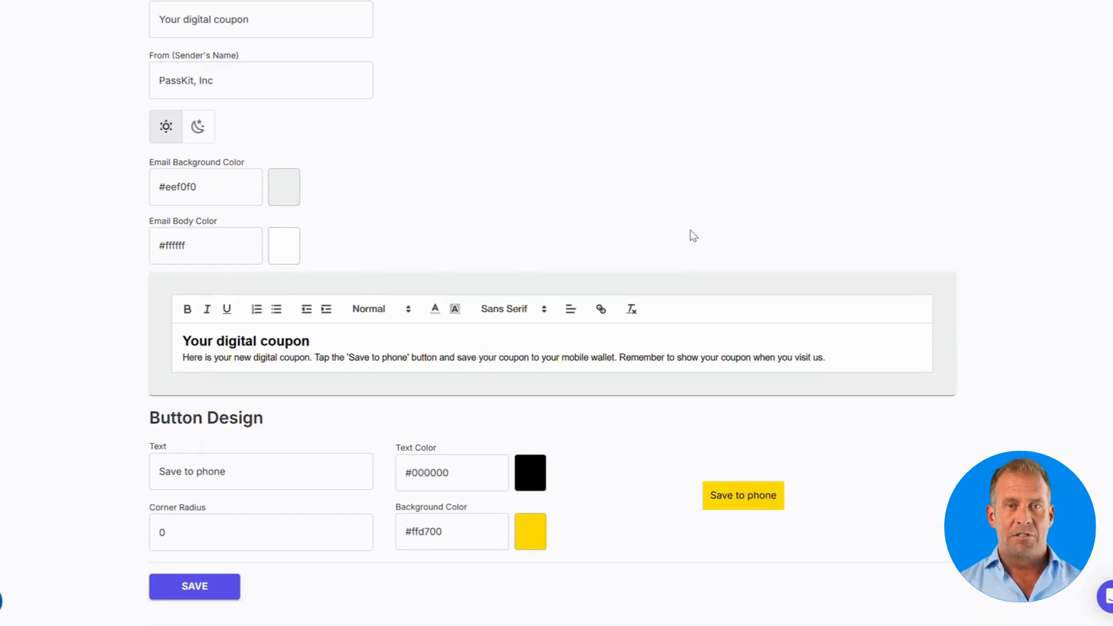
{"action": "scroll", "coordinate": [693, 235], "scroll_direction": "up", "scroll_amount": 5}
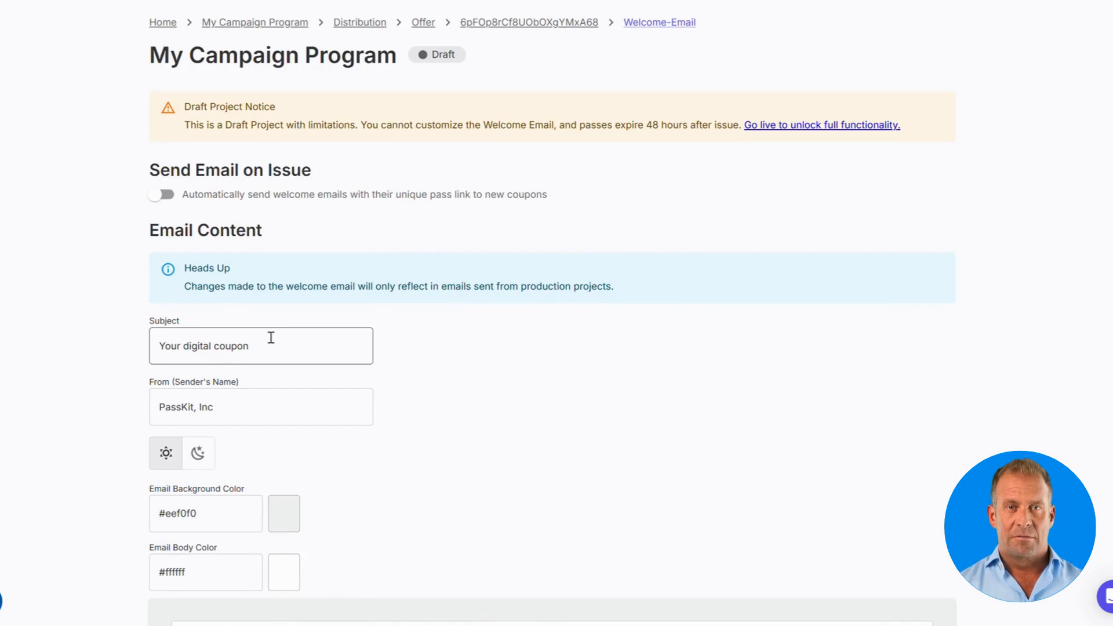
{"action": "scroll", "coordinate": [377, 377], "scroll_direction": "down", "scroll_amount": 3}
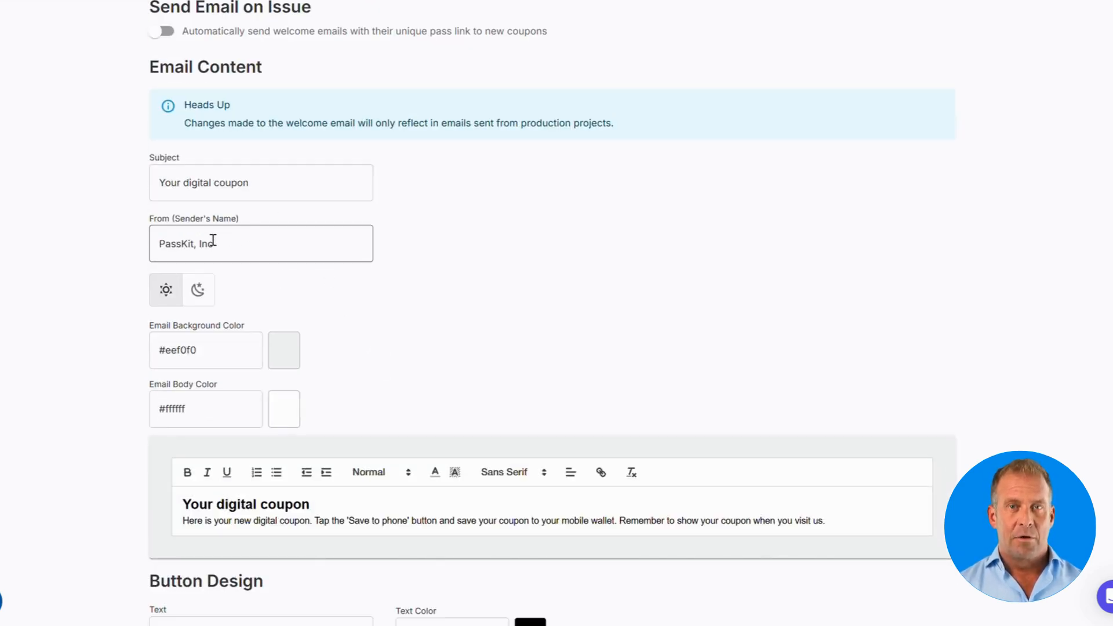
{"action": "left_click", "coordinate": [203, 294]}
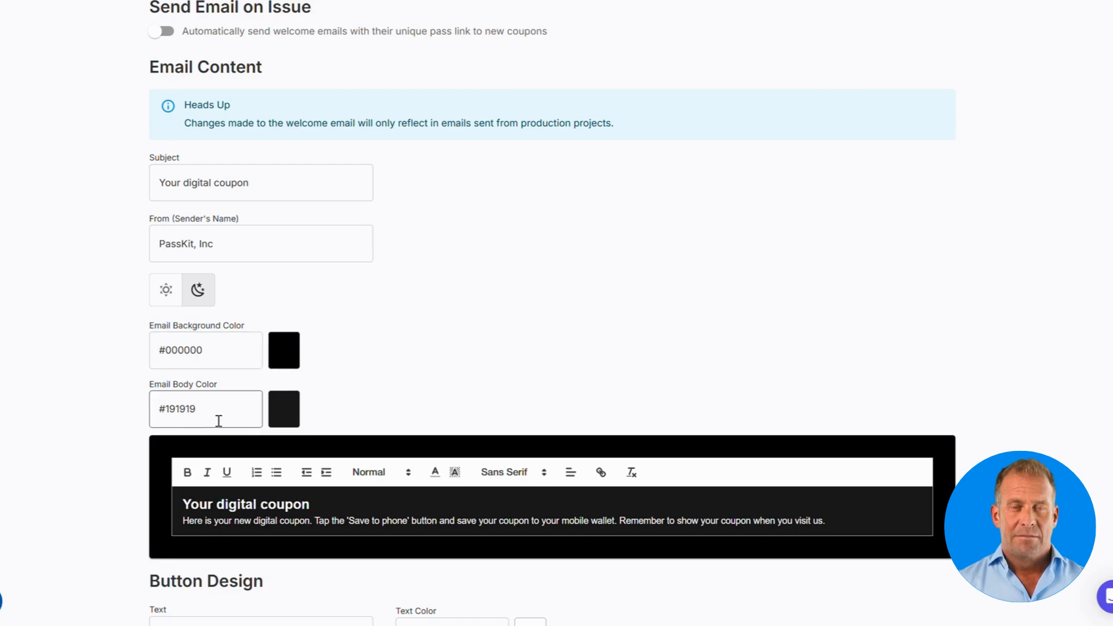
{"action": "left_click", "coordinate": [162, 301]}
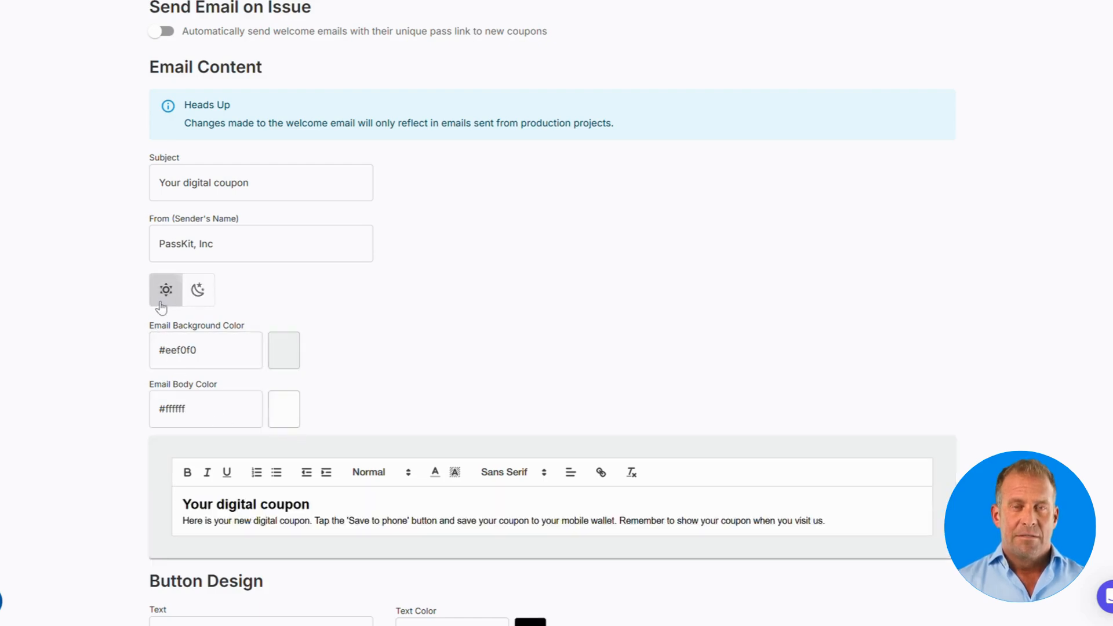
Step: Style the Save to phone button: background #4a90e2, text #ffffff, corner radius 10
{"action": "scroll", "coordinate": [523, 288], "scroll_direction": "down", "scroll_amount": 3}
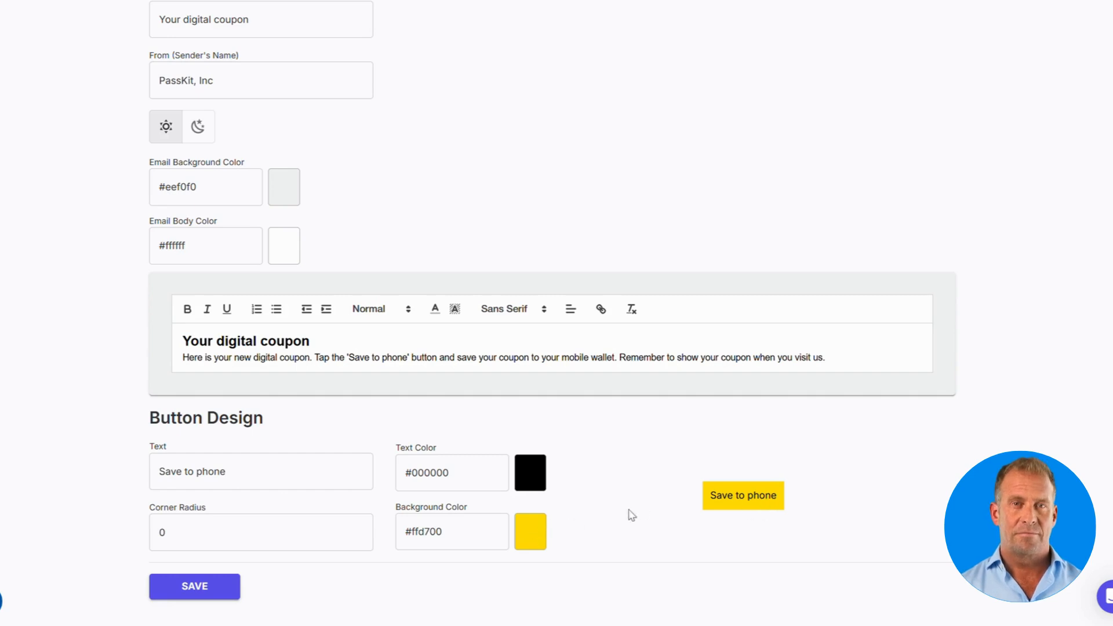
{"action": "left_click", "coordinate": [542, 533]}
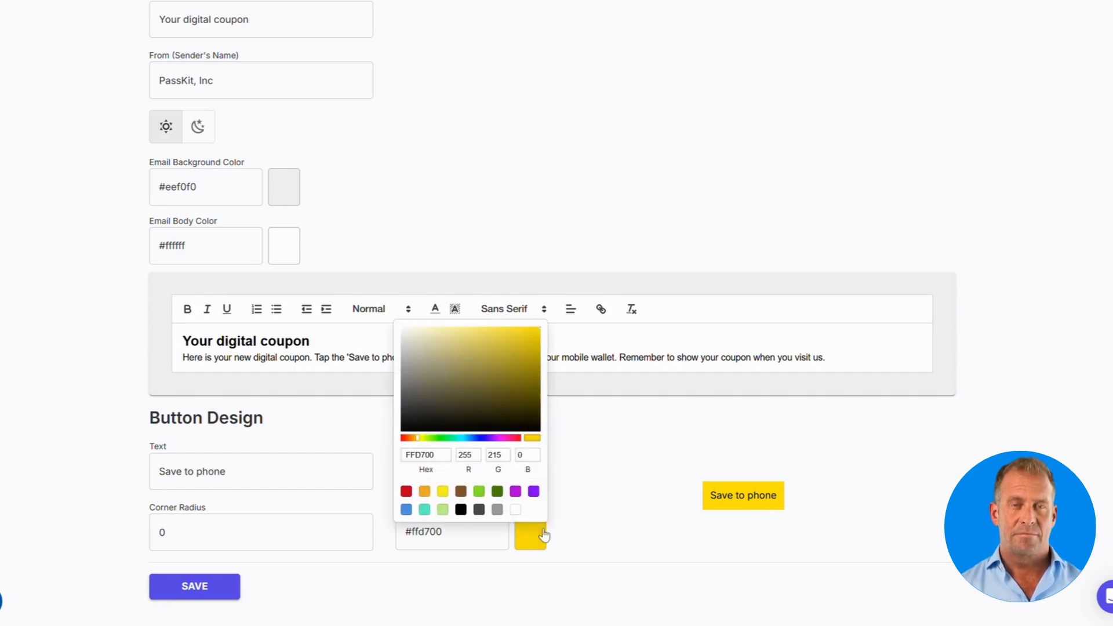
{"action": "left_click", "coordinate": [427, 512]}
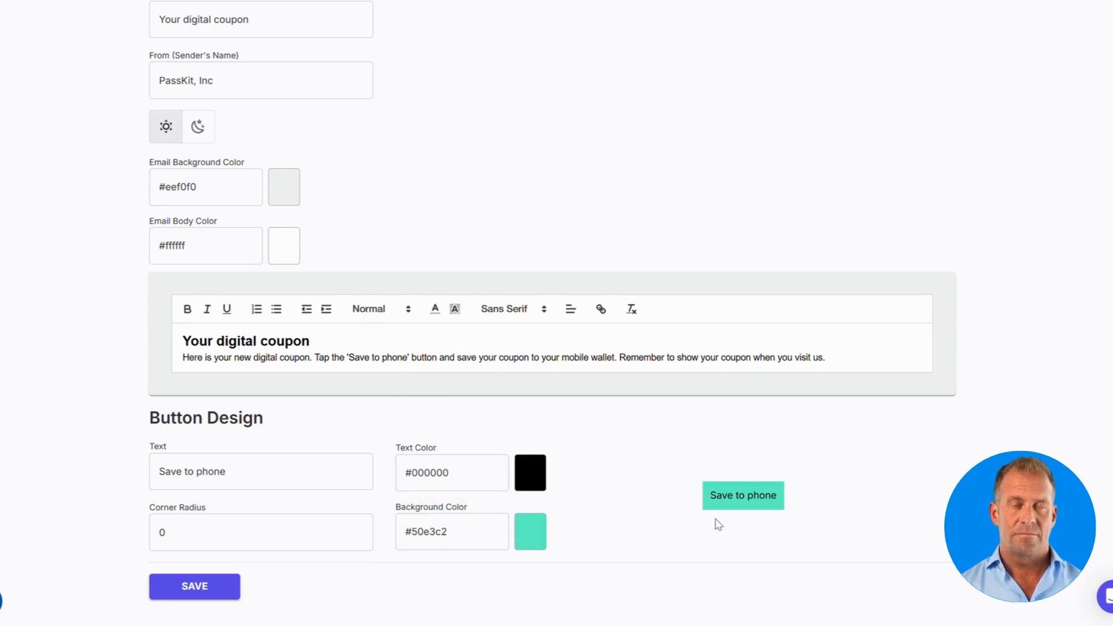
{"action": "left_click", "coordinate": [537, 531]}
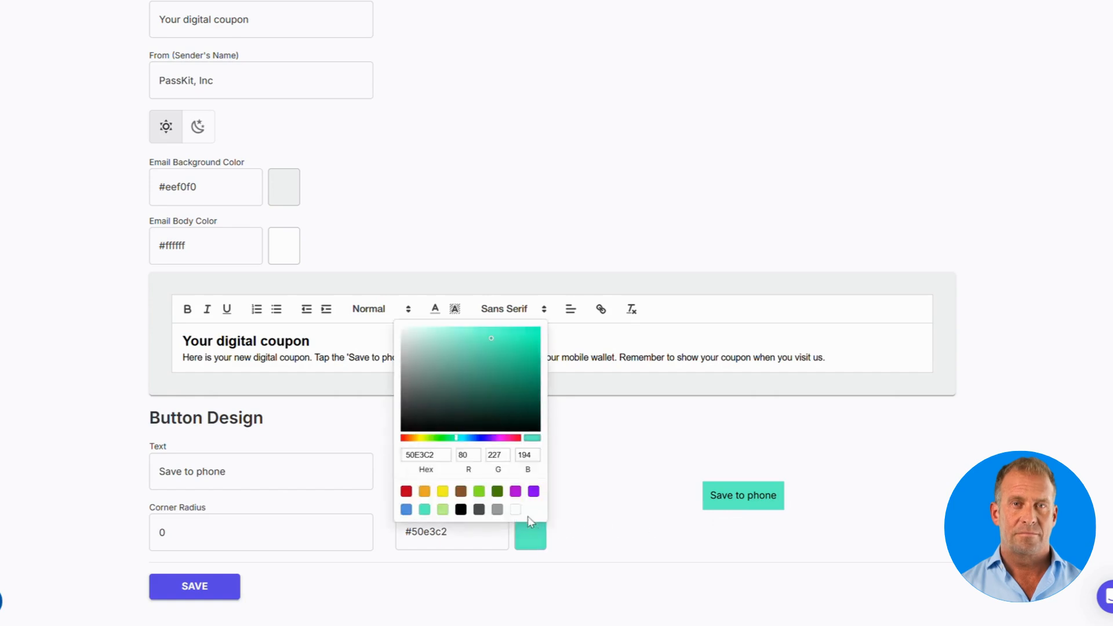
{"action": "left_click", "coordinate": [406, 509]}
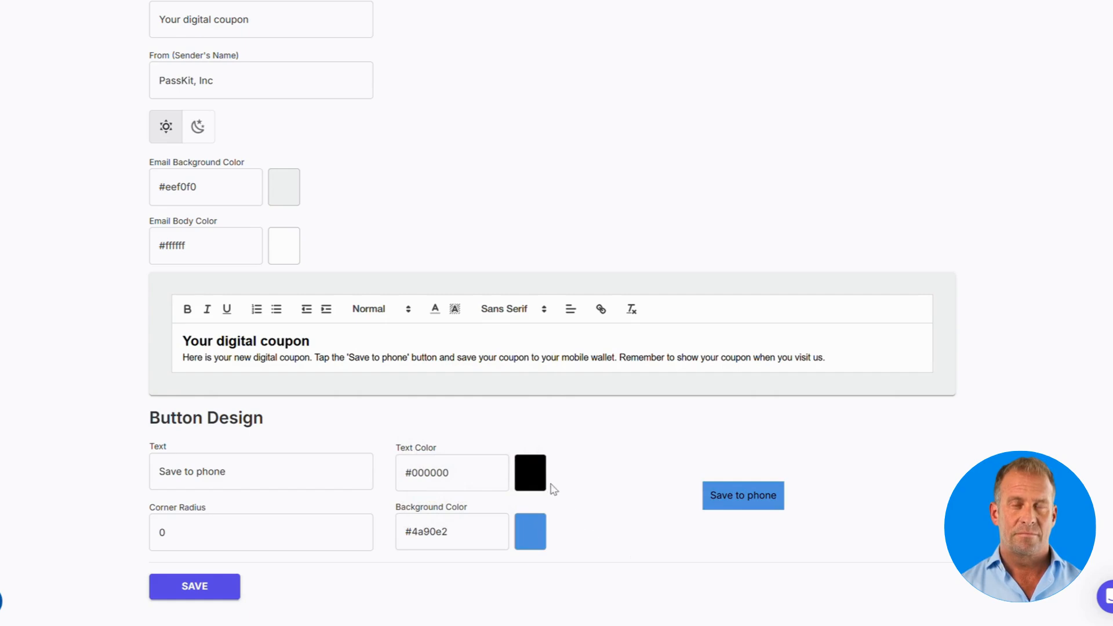
{"action": "left_click", "coordinate": [530, 472]}
{"action": "left_click", "coordinate": [514, 452]}
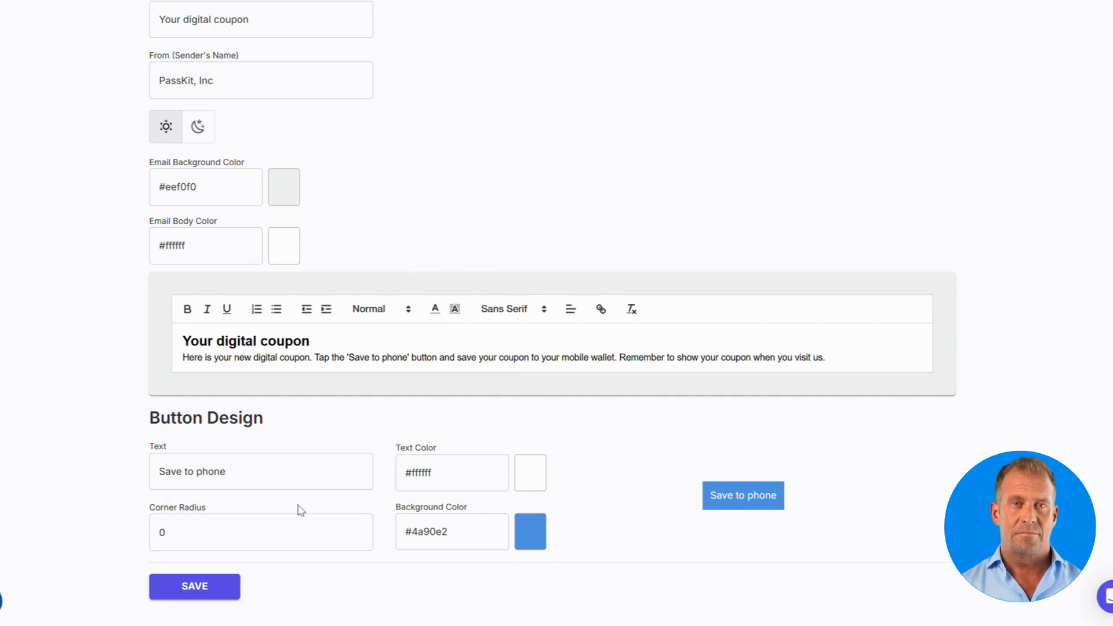
{"action": "left_click", "coordinate": [246, 531]}
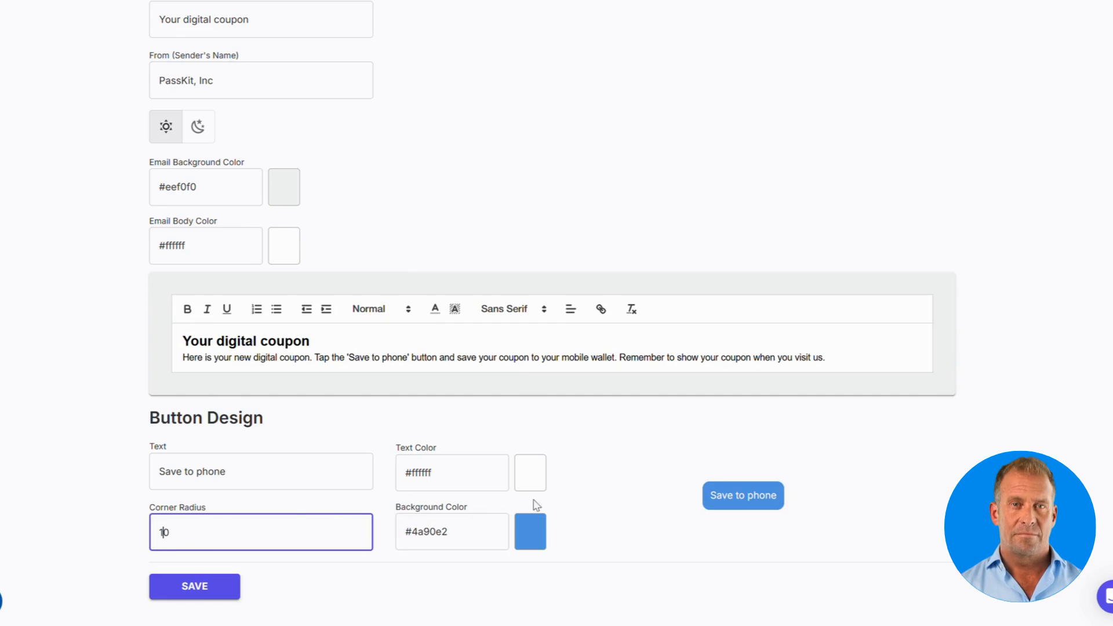
{"action": "left_click", "coordinate": [557, 500]}
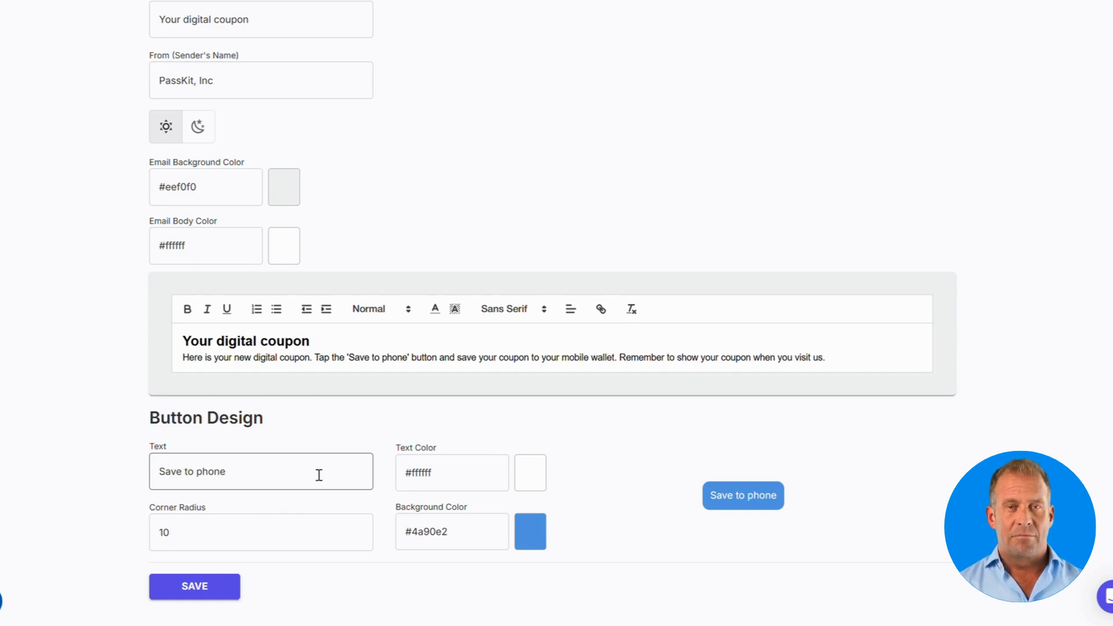
{"action": "scroll", "coordinate": [319, 475], "scroll_direction": "up", "scroll_amount": 7}
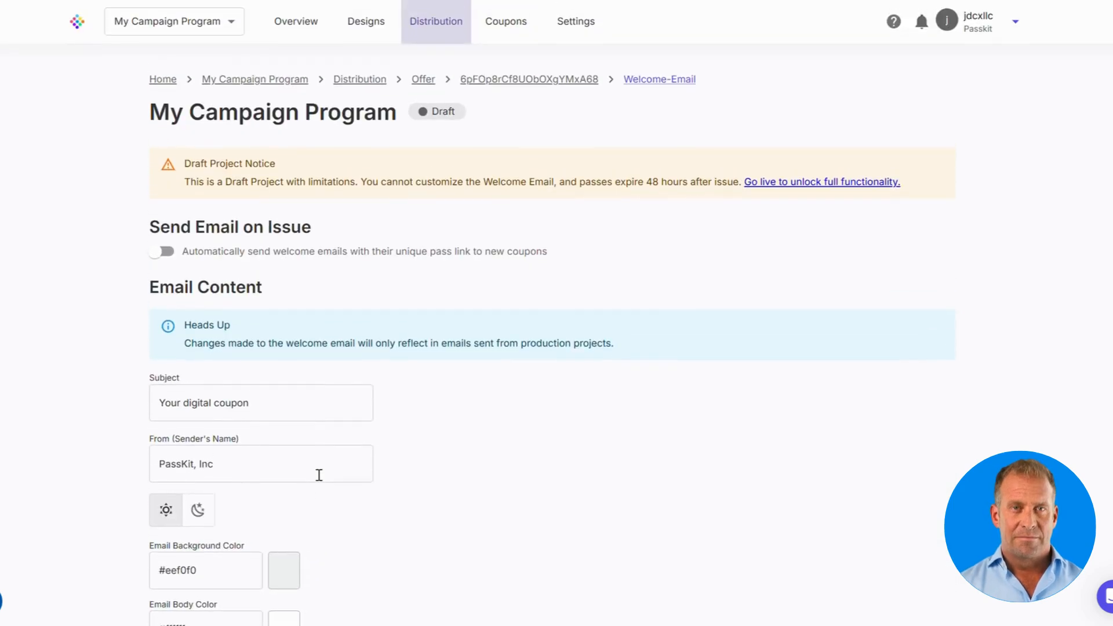
Step: Open the offer's form template and view its title, description and footer text settings
{"action": "left_click", "coordinate": [437, 33]}
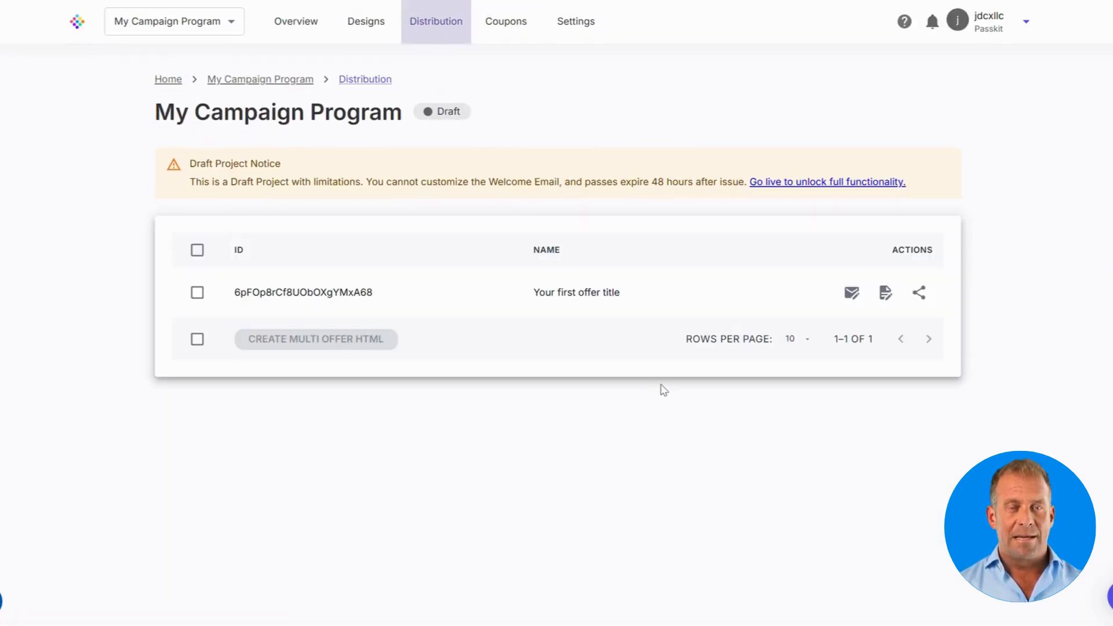
{"action": "left_click", "coordinate": [885, 292]}
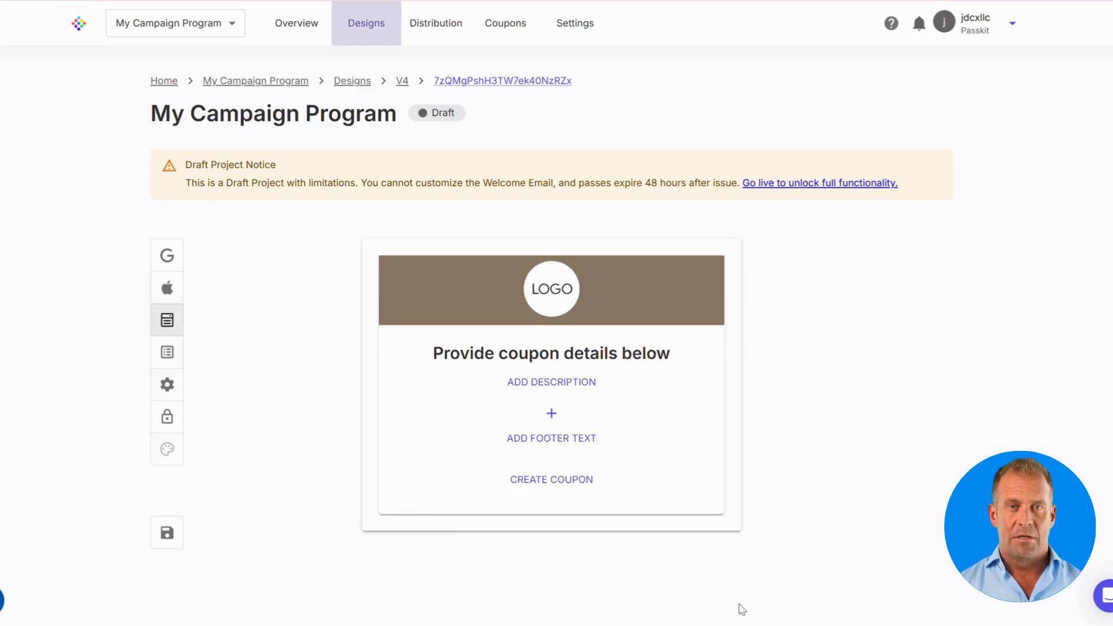
{"action": "left_click", "coordinate": [592, 388]}
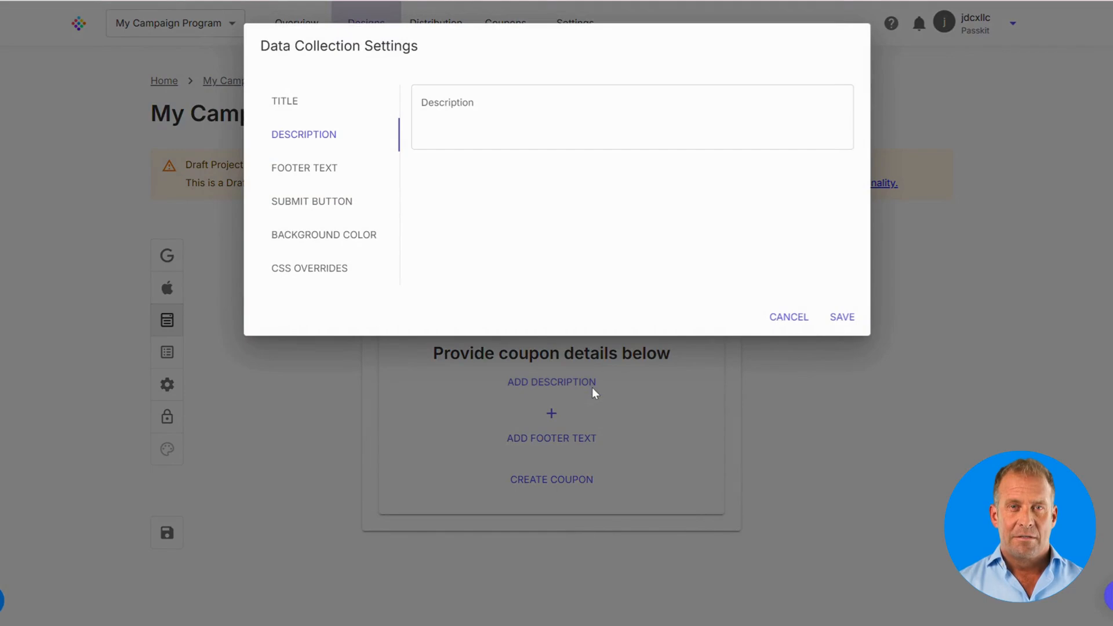
{"action": "left_click", "coordinate": [290, 103]}
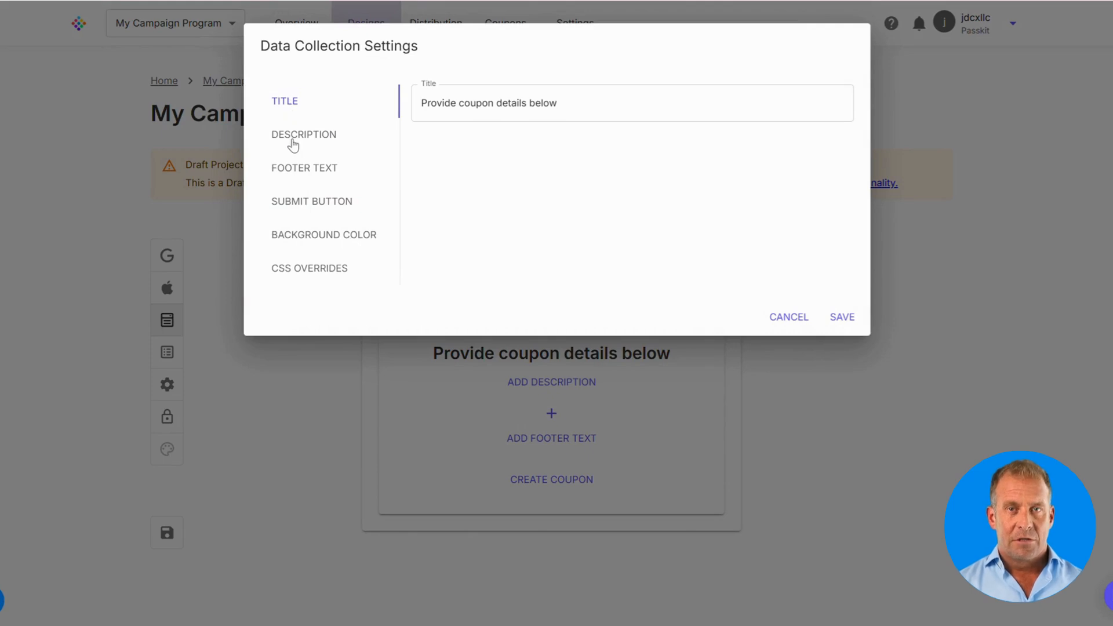
{"action": "left_click", "coordinate": [292, 142]}
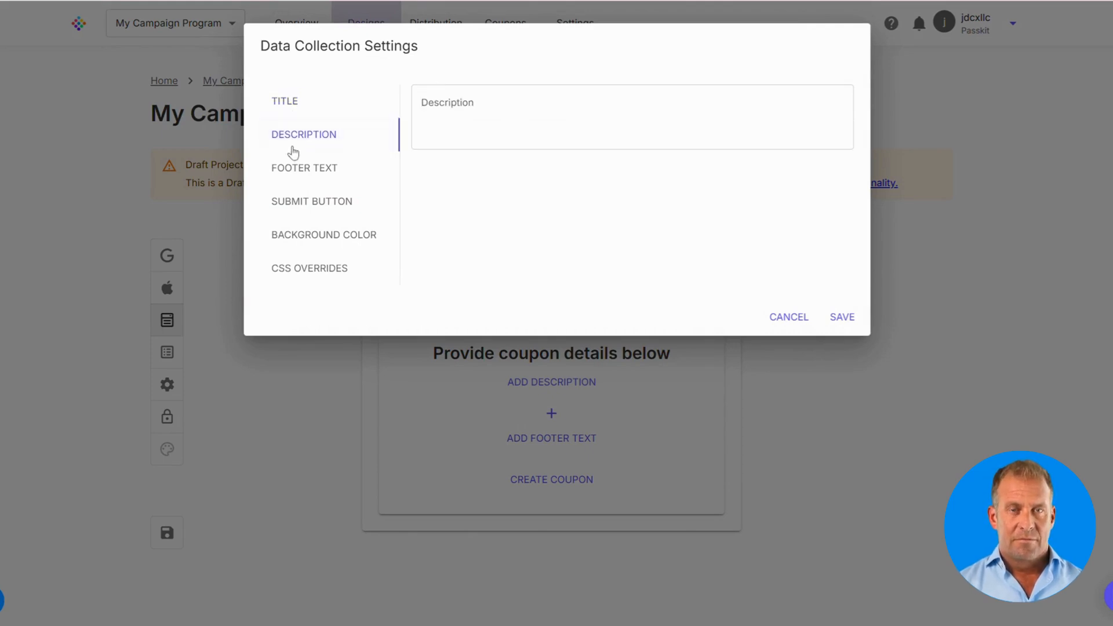
{"action": "left_click", "coordinate": [299, 174]}
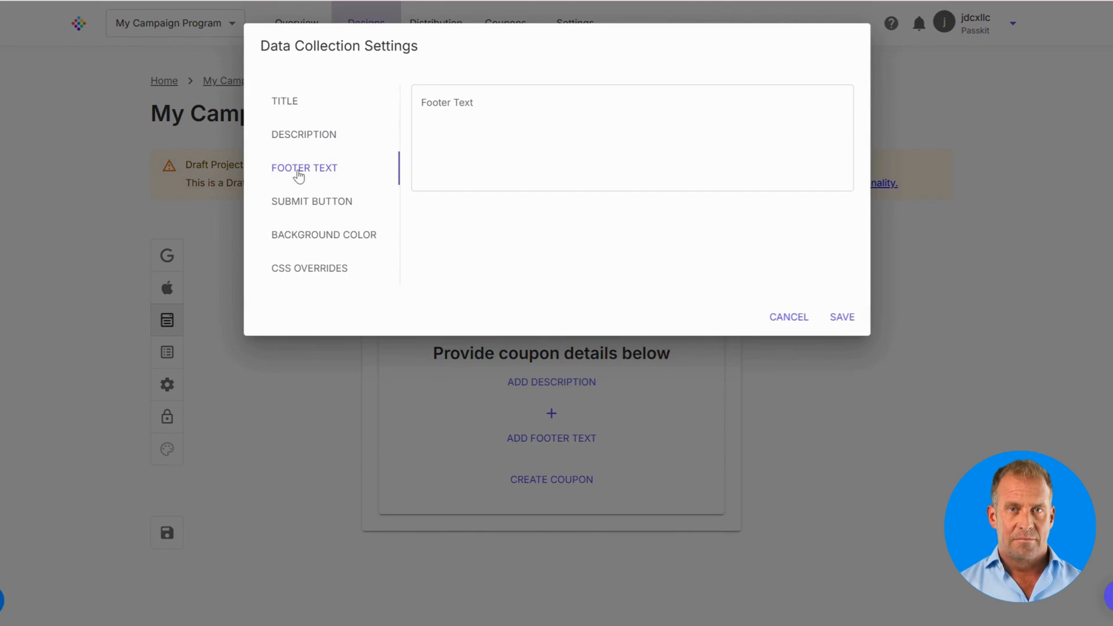
Step: Check submit button, background colour and CSS settings, cancel, then open the add-field list
{"action": "left_click", "coordinate": [302, 210]}
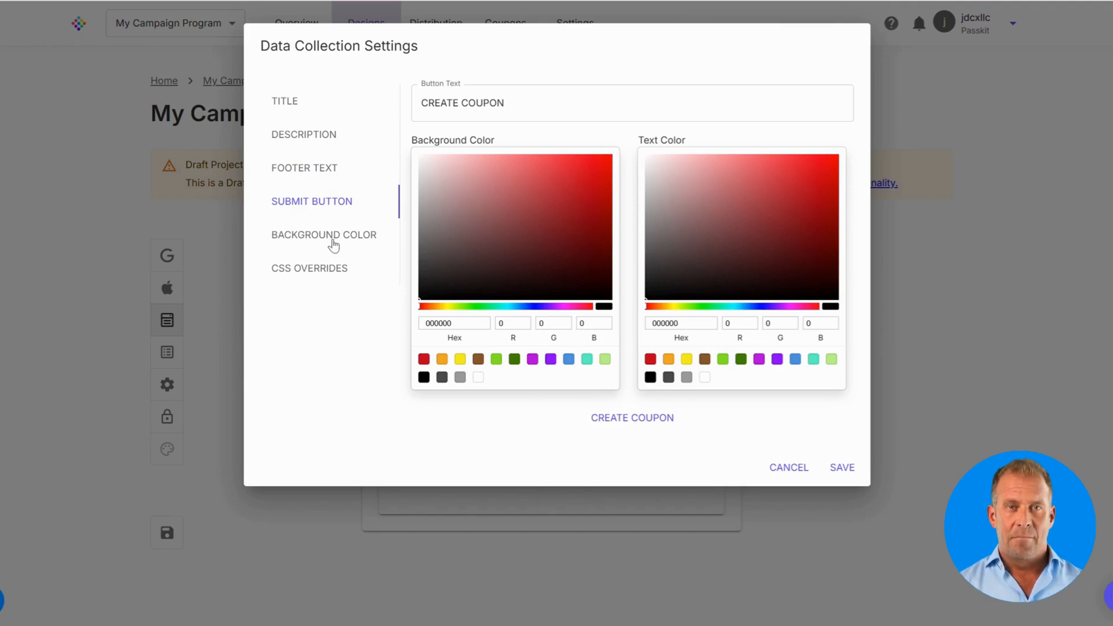
{"action": "left_click", "coordinate": [331, 244]}
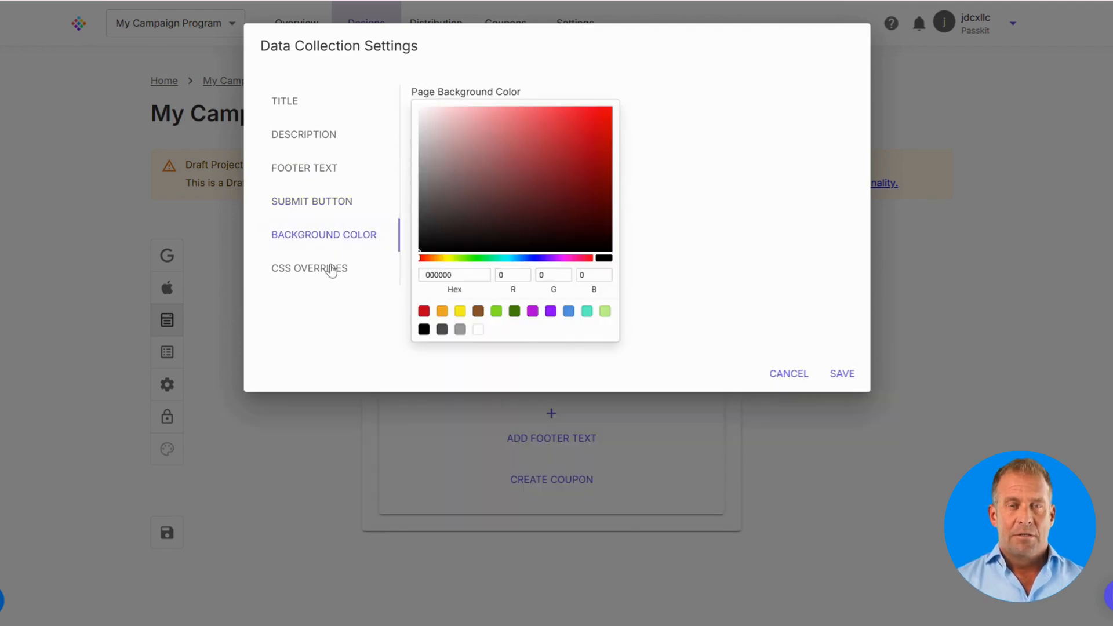
{"action": "left_click", "coordinate": [327, 279]}
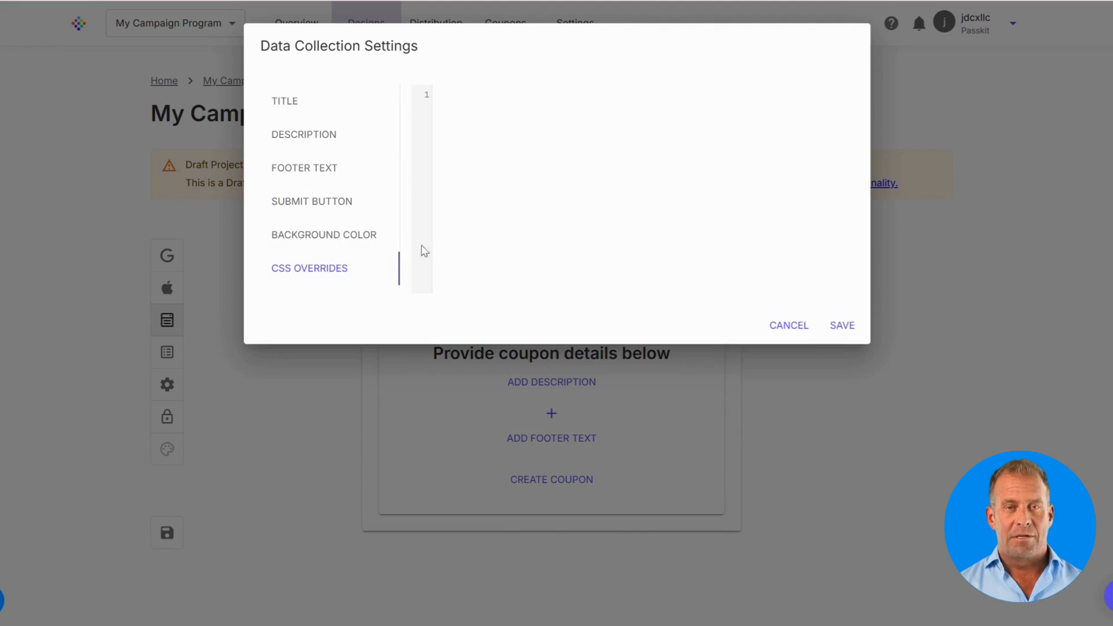
{"action": "left_click", "coordinate": [500, 215]}
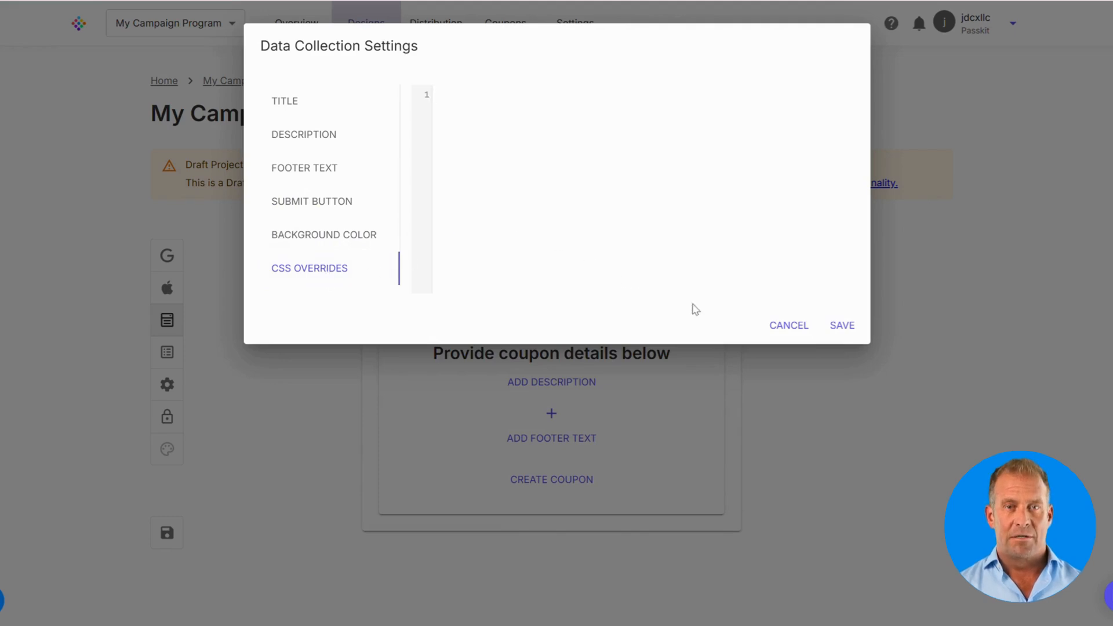
{"action": "left_click", "coordinate": [804, 328]}
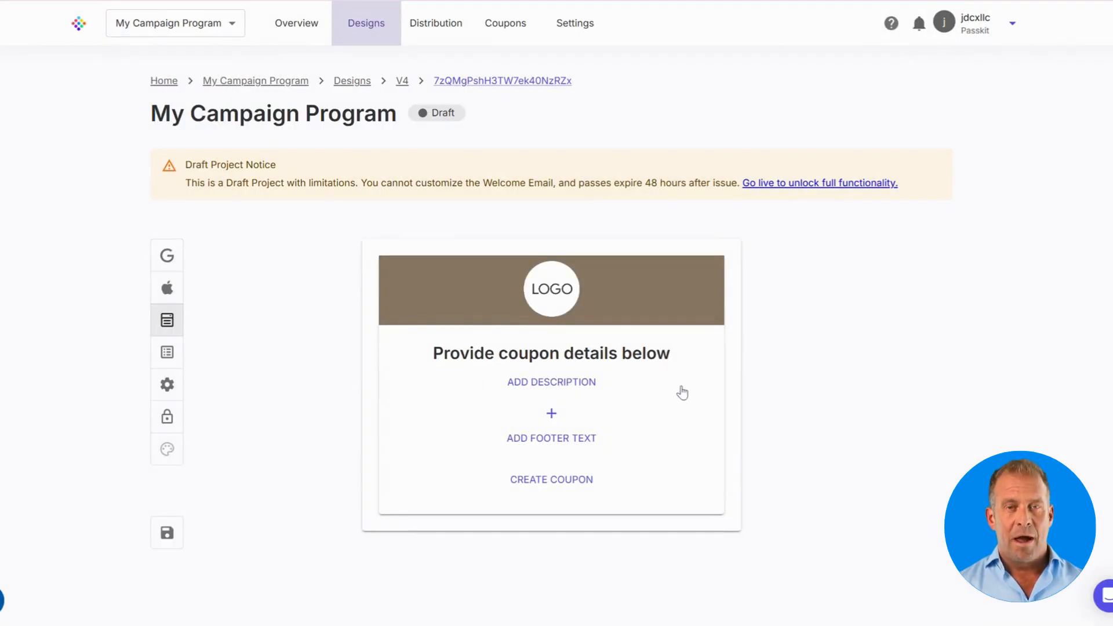
{"action": "left_click", "coordinate": [569, 413]}
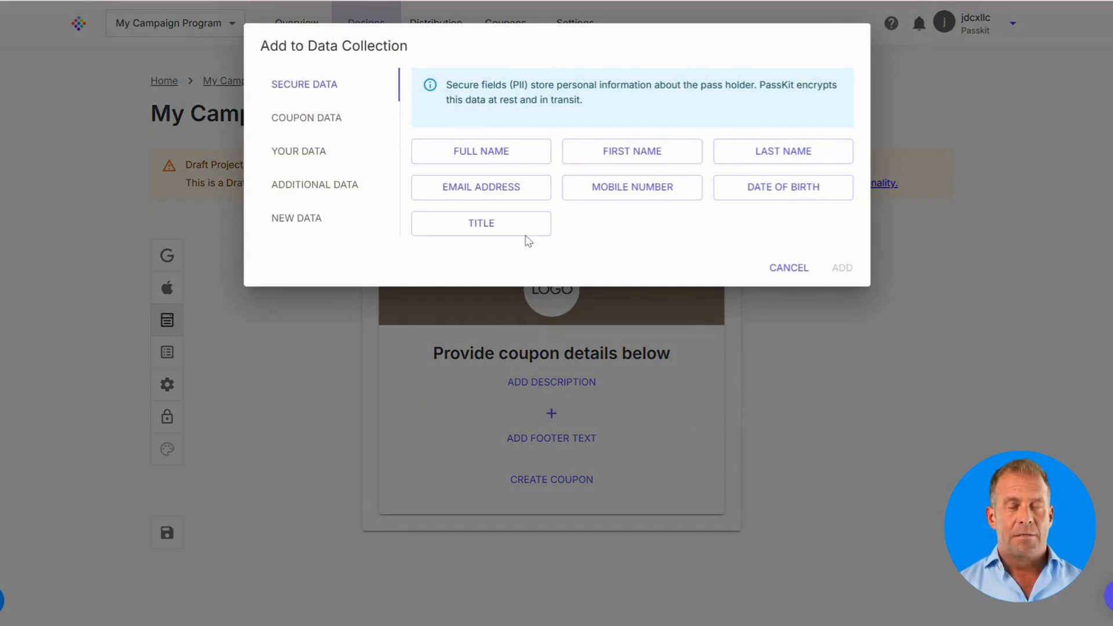
Step: Browse the YOUR DATA, ADDITIONAL DATA and NEW DATA field tabs, then cancel without adding any field
{"action": "left_click", "coordinate": [341, 123]}
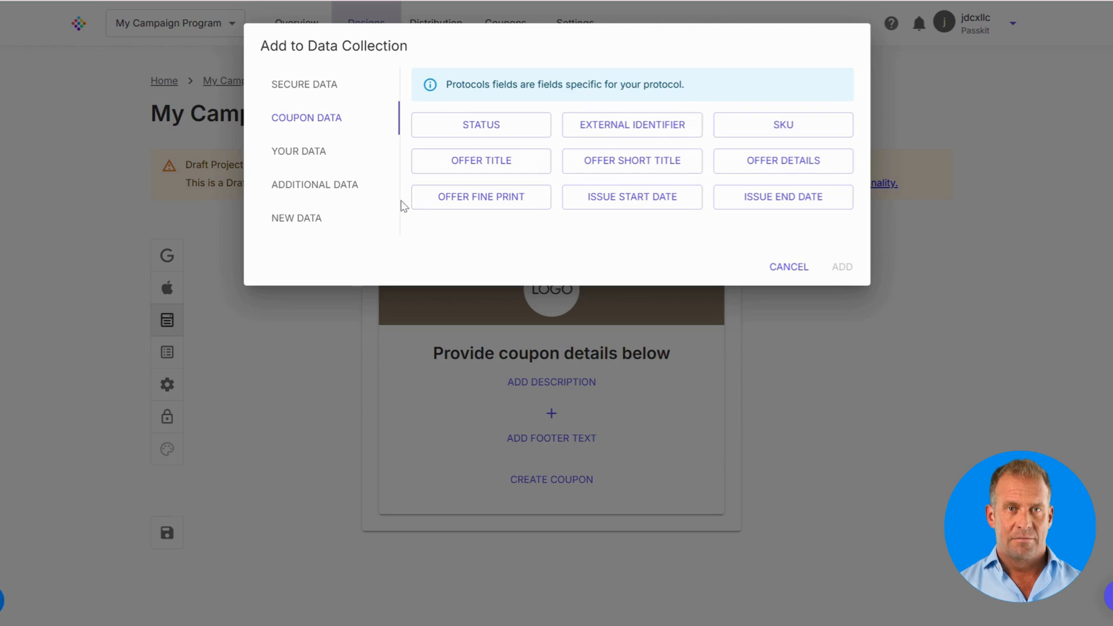
{"action": "left_click", "coordinate": [330, 160]}
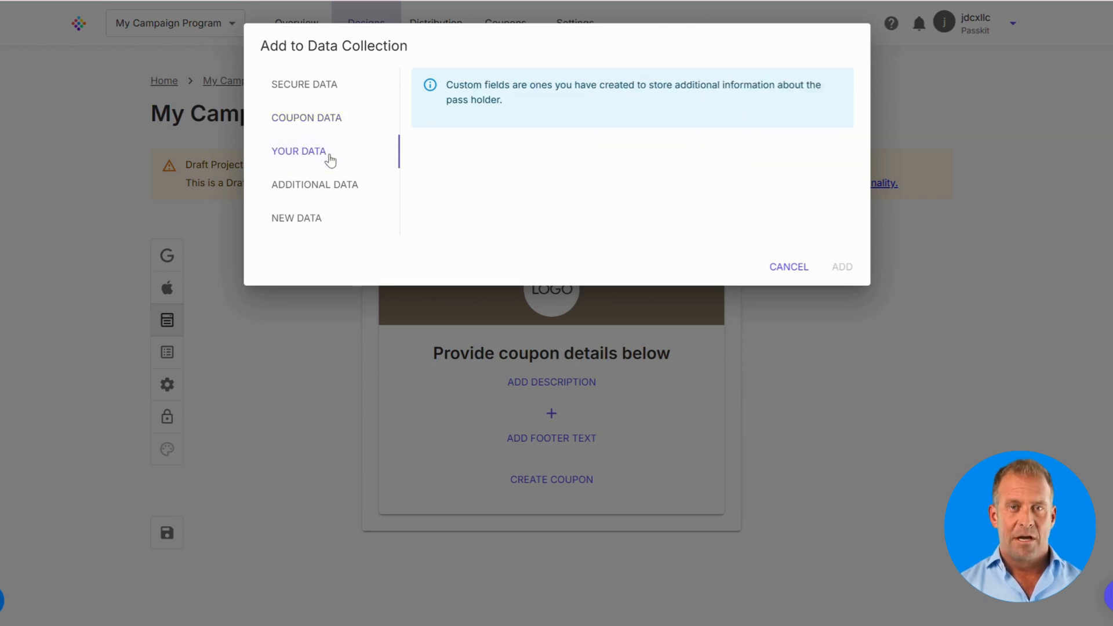
{"action": "left_click", "coordinate": [325, 193]}
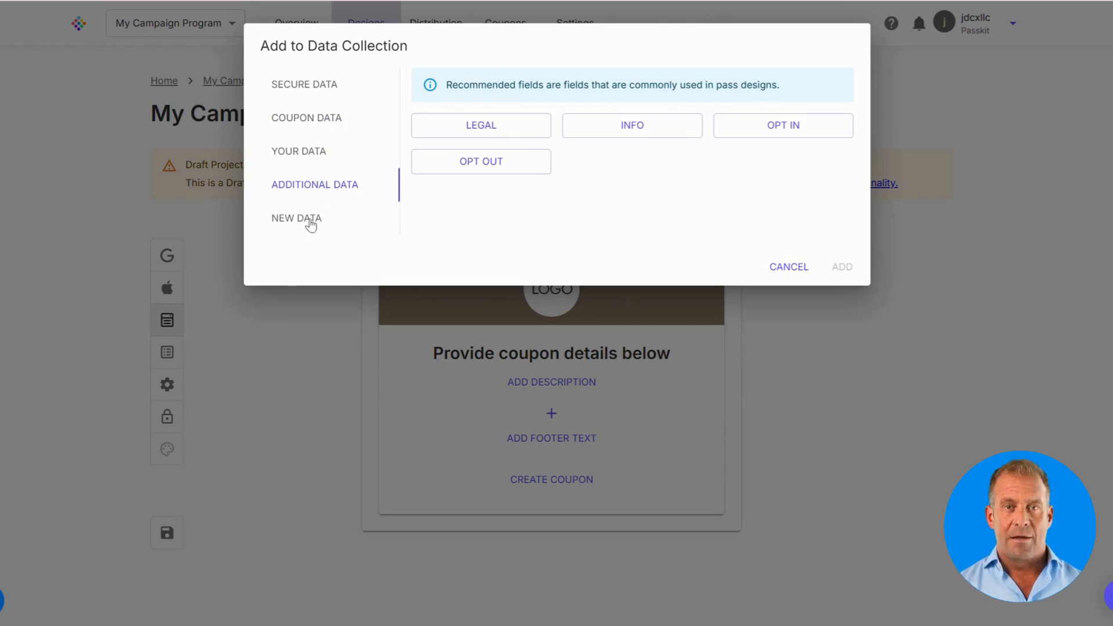
{"action": "left_click", "coordinate": [313, 220]}
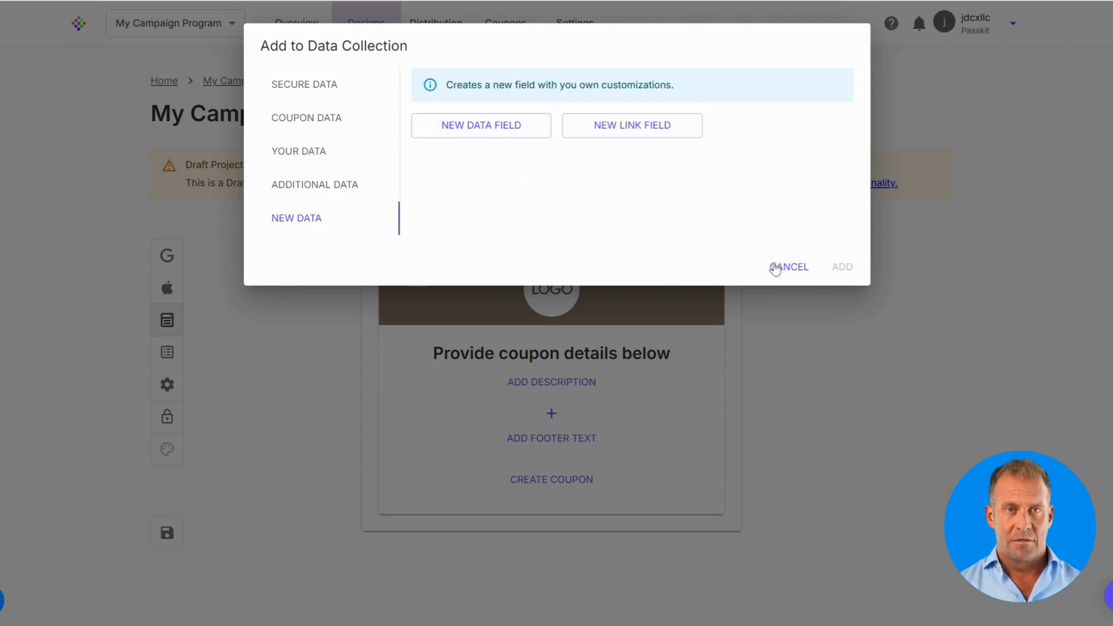
{"action": "left_click", "coordinate": [789, 268]}
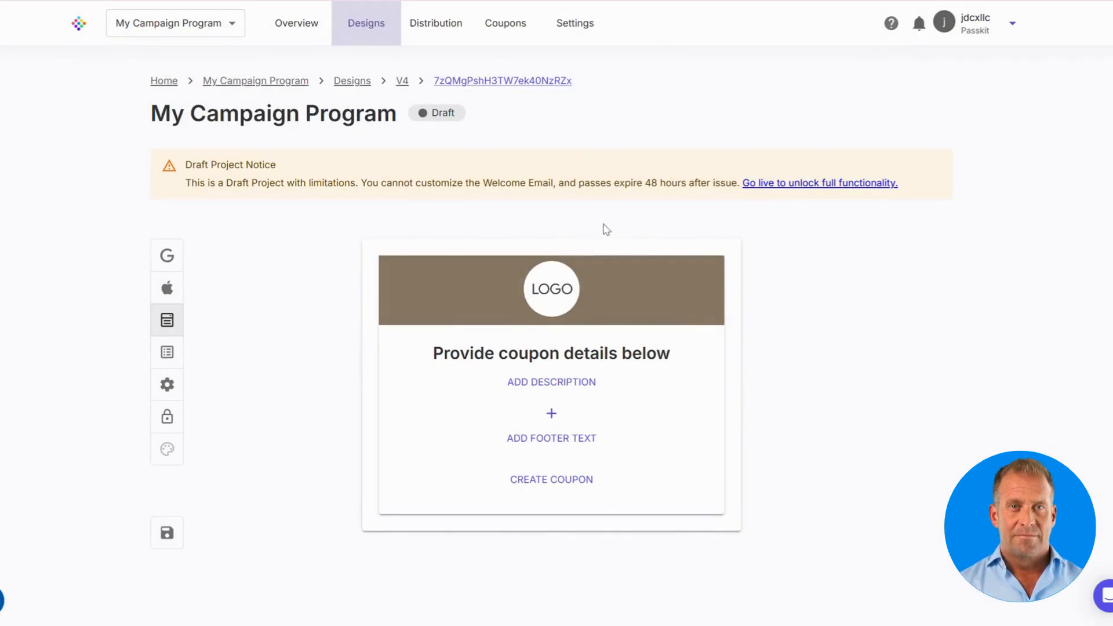
Step: View the offer's Quick Share link and QR code on the Distribution page, then go to Coupons
{"action": "left_click", "coordinate": [423, 36]}
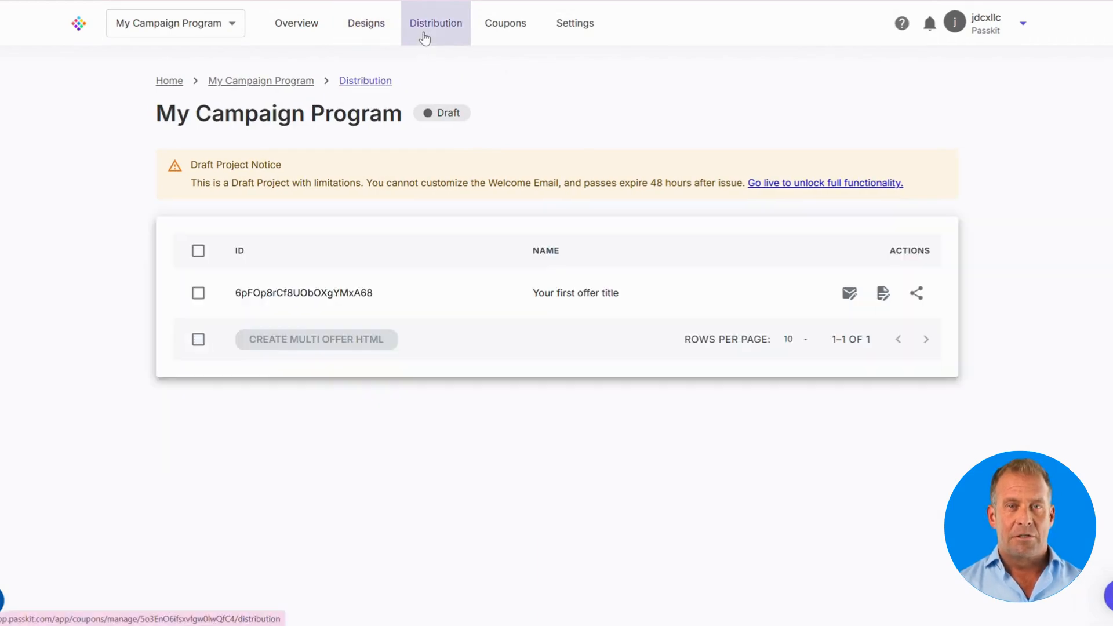
{"action": "left_click", "coordinate": [919, 294]}
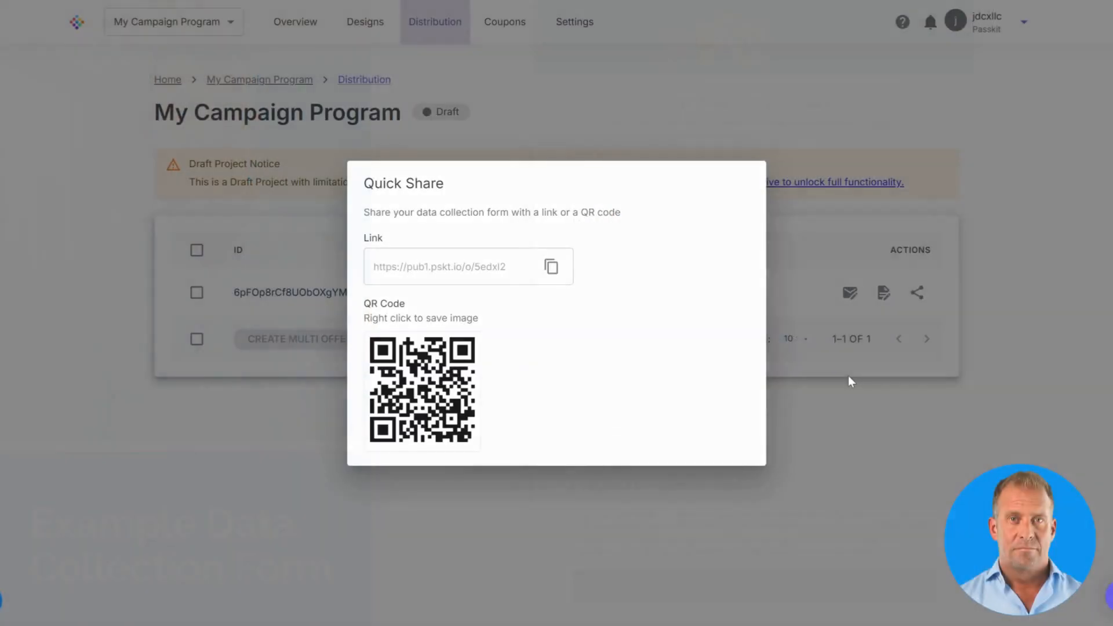
{"action": "left_click", "coordinate": [847, 376]}
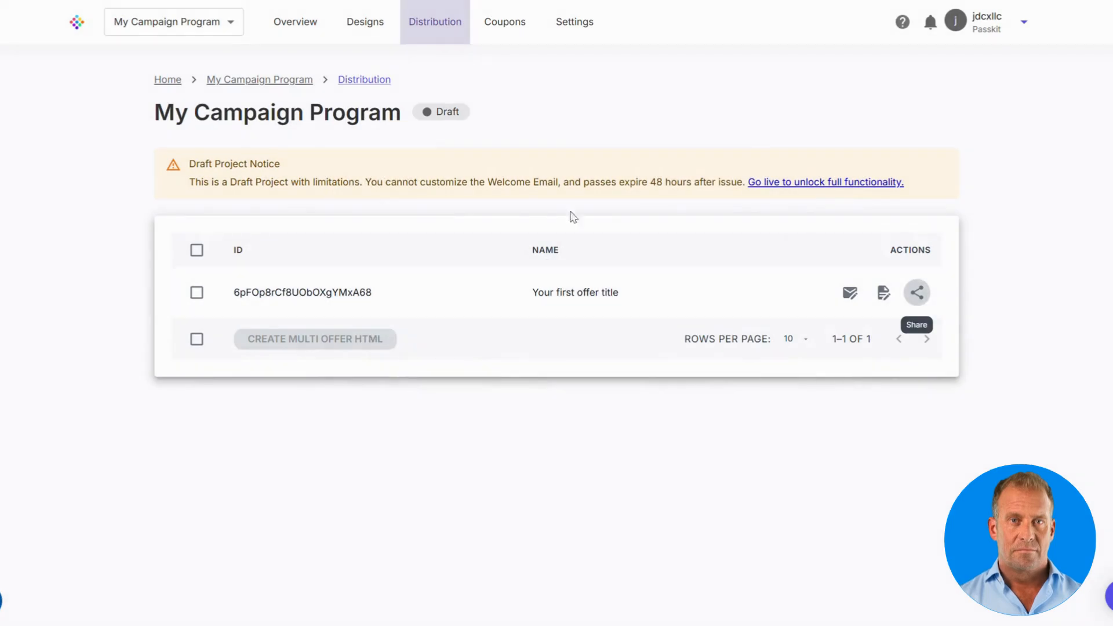
{"action": "left_click", "coordinate": [515, 41]}
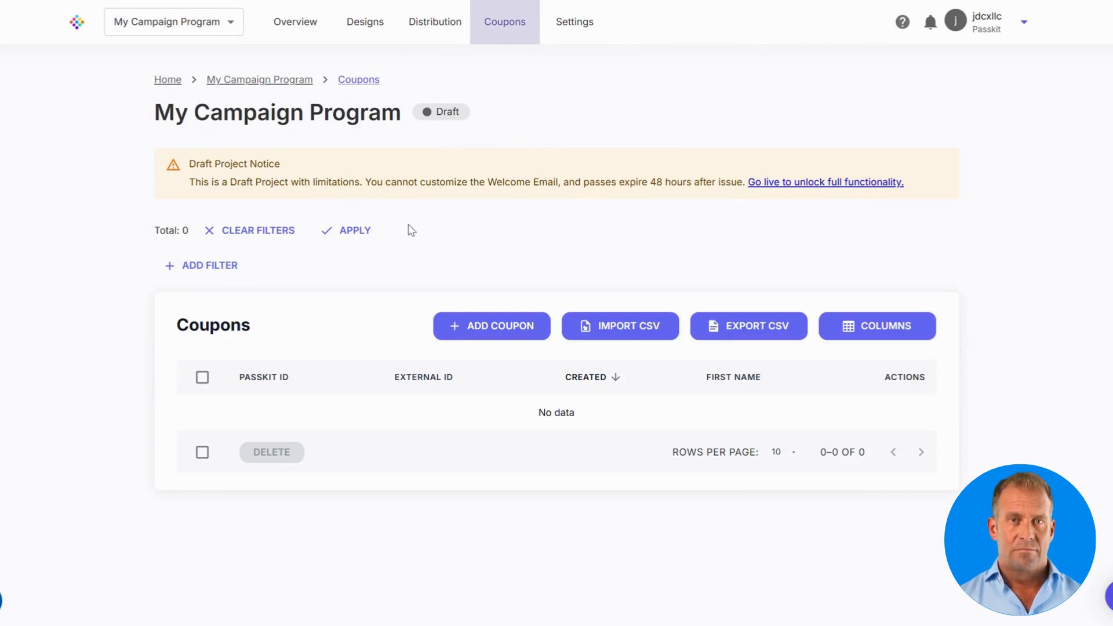
Step: Inspect the Add Coupon form with offer 'Your first offer title' and the CSV import, adding nothing
{"action": "left_click", "coordinate": [487, 332]}
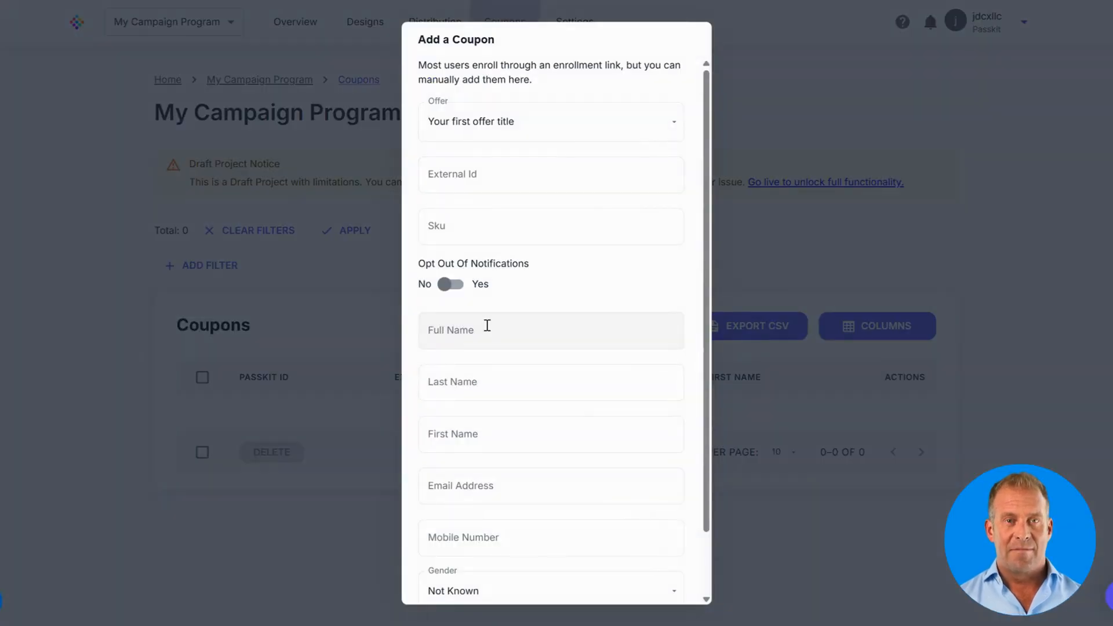
{"action": "left_click", "coordinate": [539, 134]}
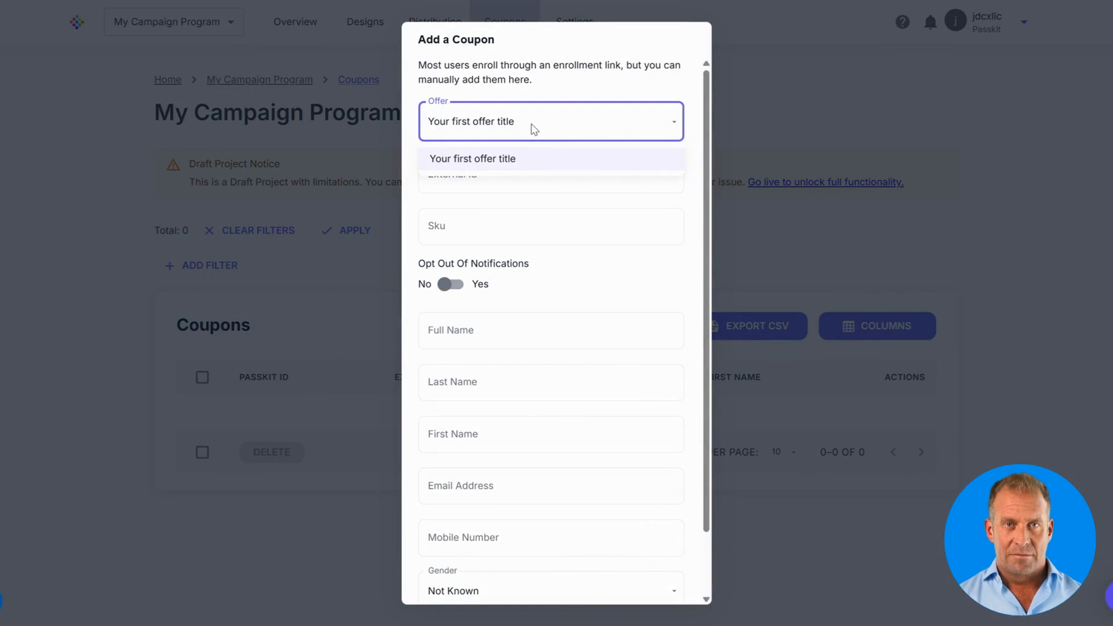
{"action": "left_click", "coordinate": [533, 129]}
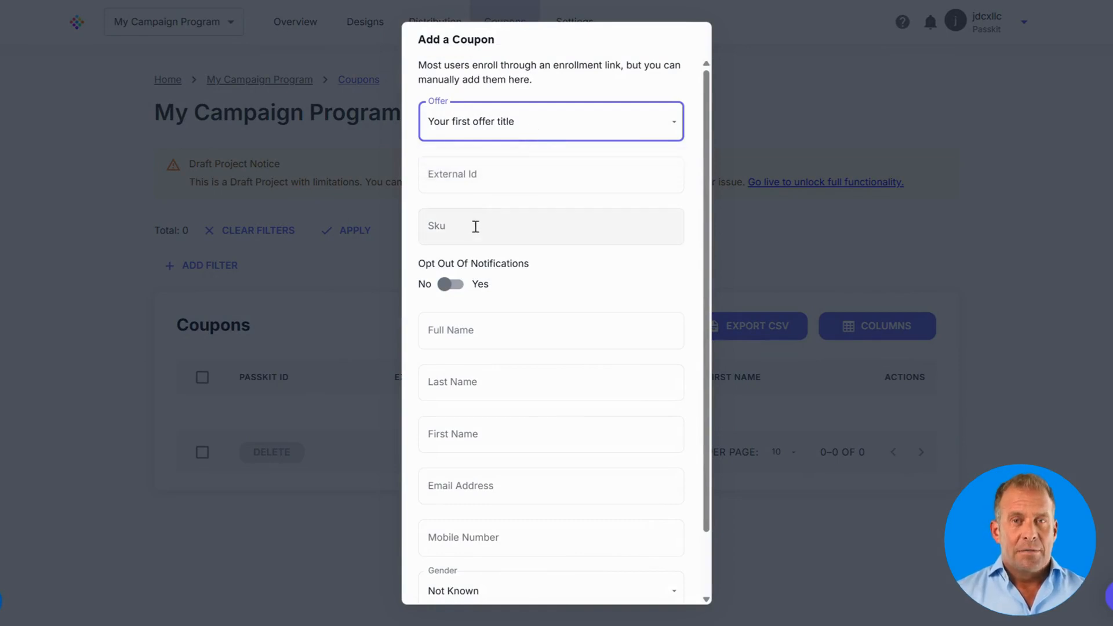
{"action": "scroll", "coordinate": [492, 249], "scroll_direction": "down", "scroll_amount": 2}
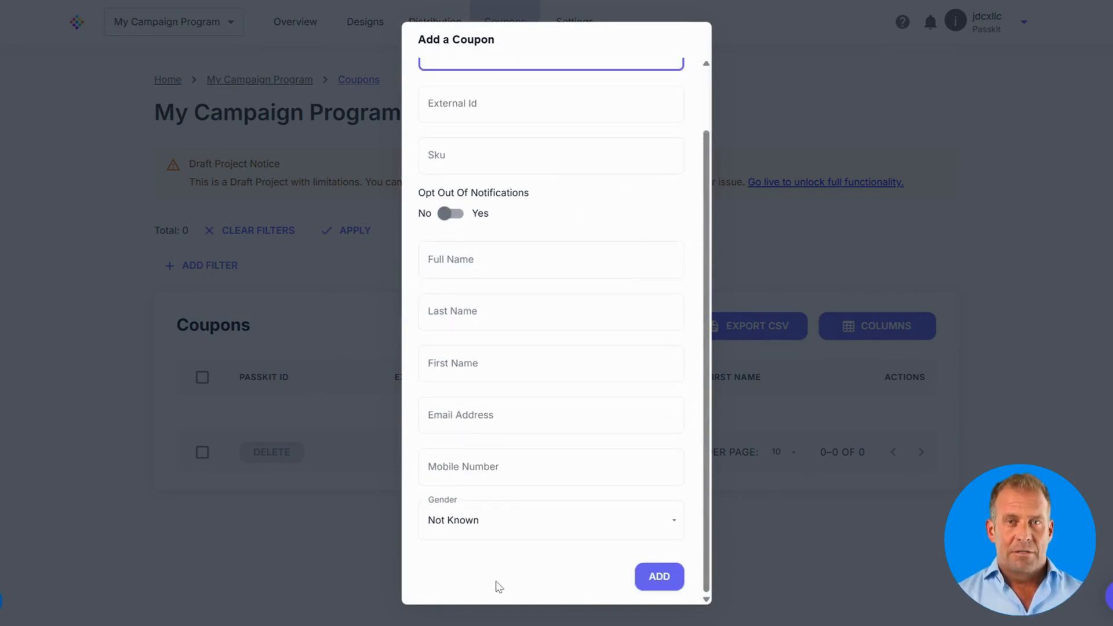
{"action": "left_click", "coordinate": [746, 459]}
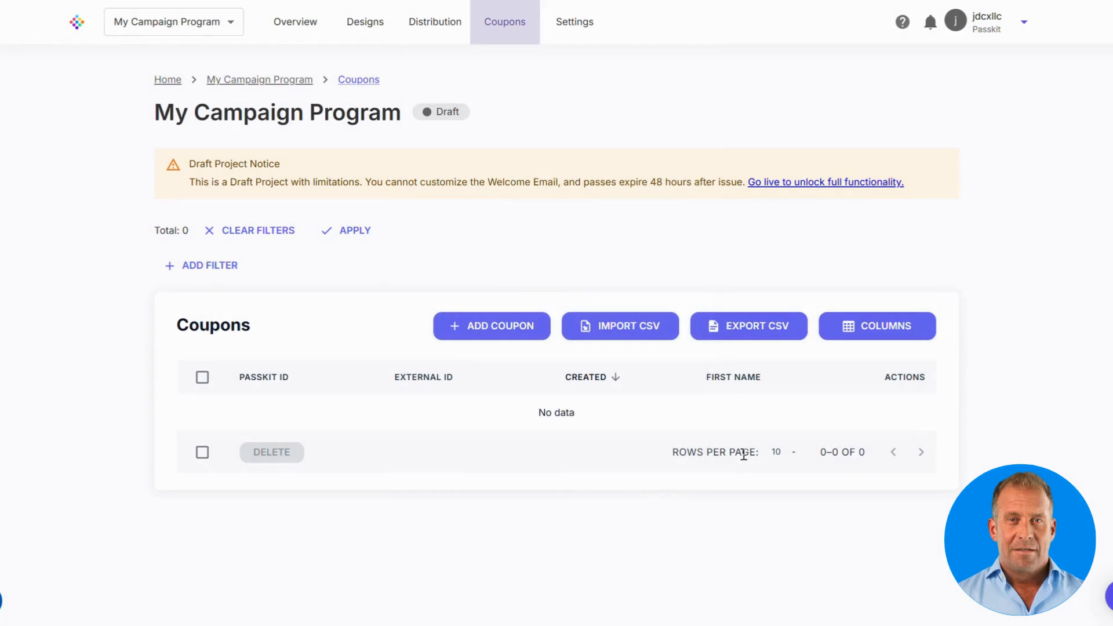
{"action": "left_click", "coordinate": [636, 335]}
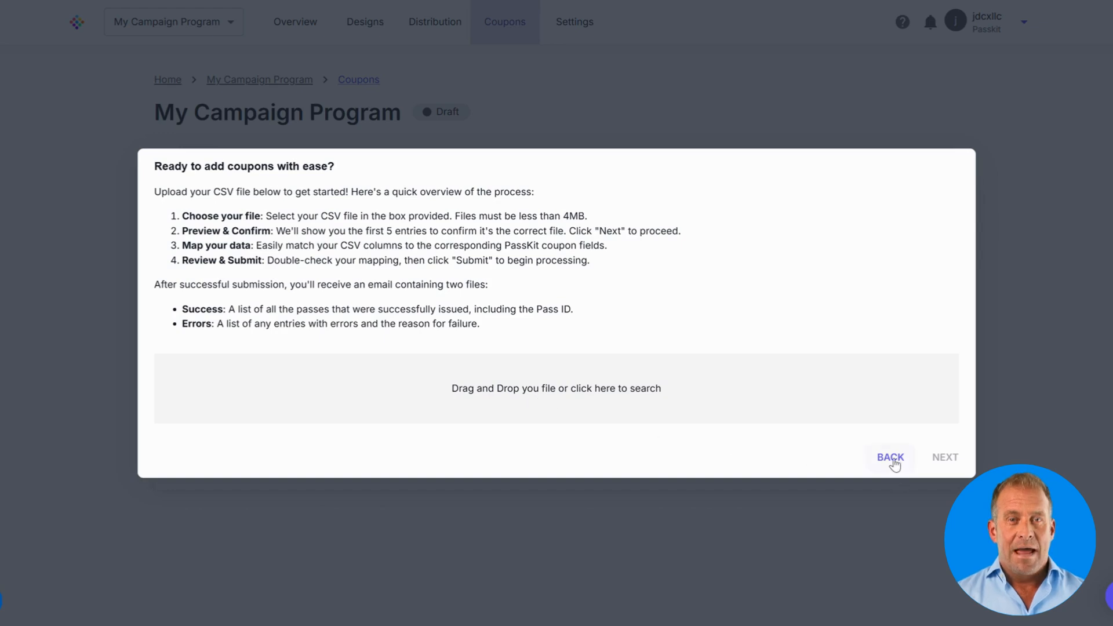
{"action": "left_click", "coordinate": [892, 457]}
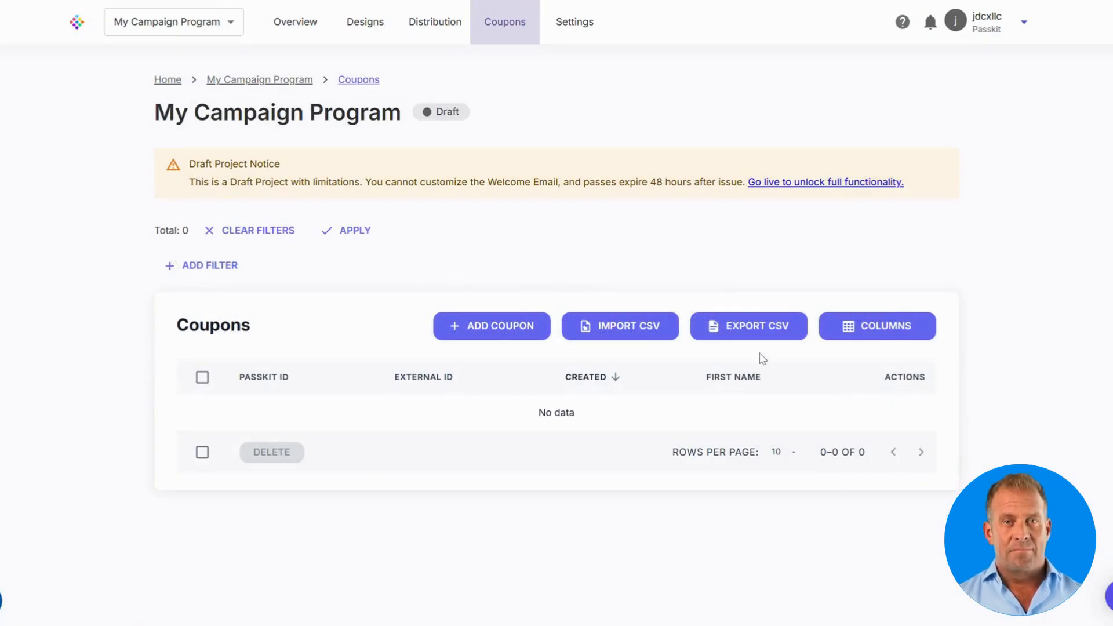
Step: Export the coupons as CSV, then tick Pass Status in the COLUMNS list
{"action": "left_click", "coordinate": [757, 327]}
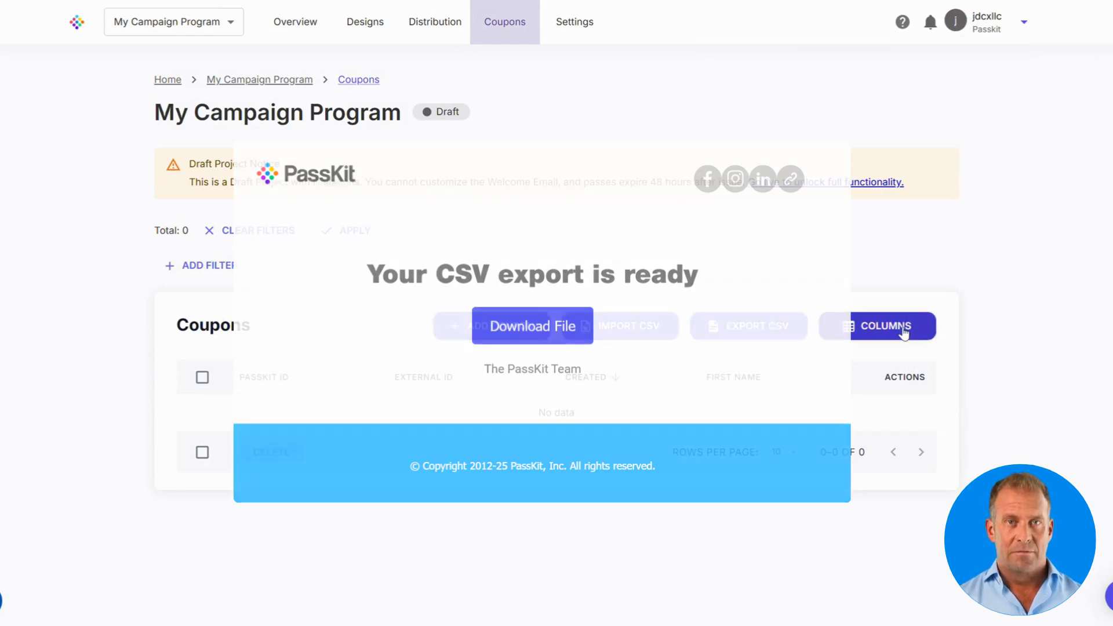
{"action": "left_click", "coordinate": [903, 329]}
{"action": "scroll", "coordinate": [894, 402], "scroll_direction": "down", "scroll_amount": 2}
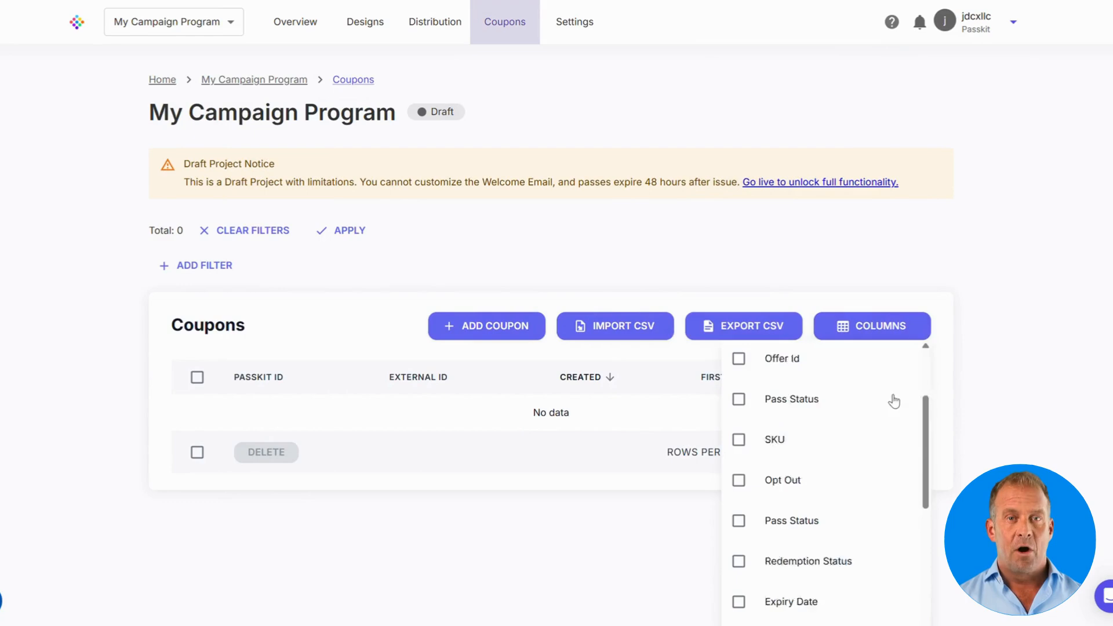
{"action": "scroll", "coordinate": [870, 412], "scroll_direction": "down", "scroll_amount": 1}
{"action": "scroll", "coordinate": [850, 422], "scroll_direction": "up", "scroll_amount": 4}
{"action": "left_click", "coordinate": [787, 521]}
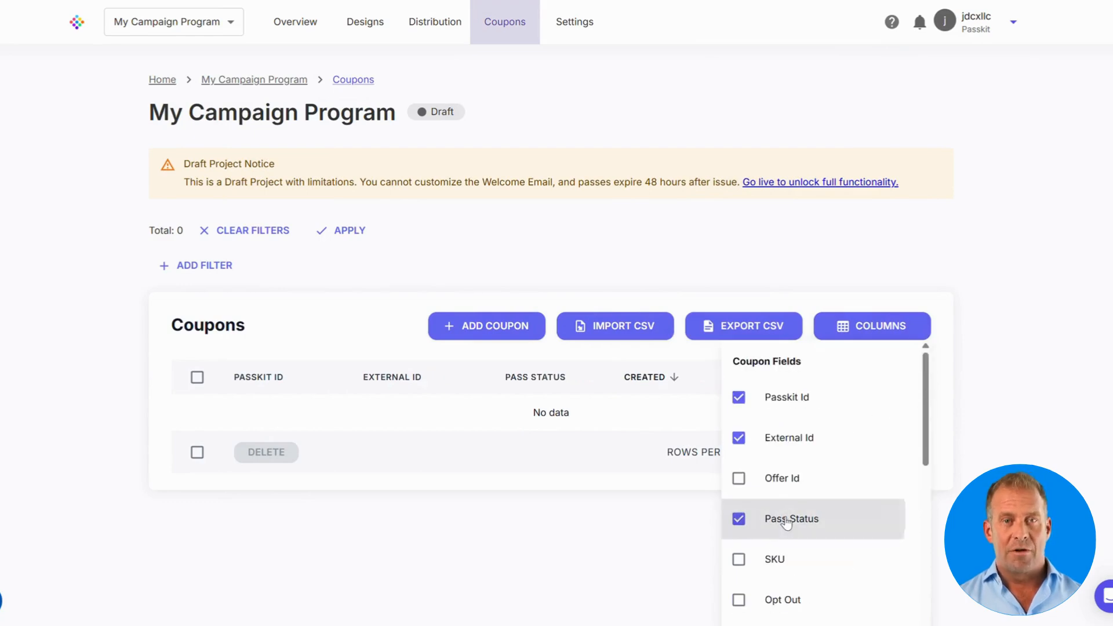
{"action": "left_click", "coordinate": [1014, 336]}
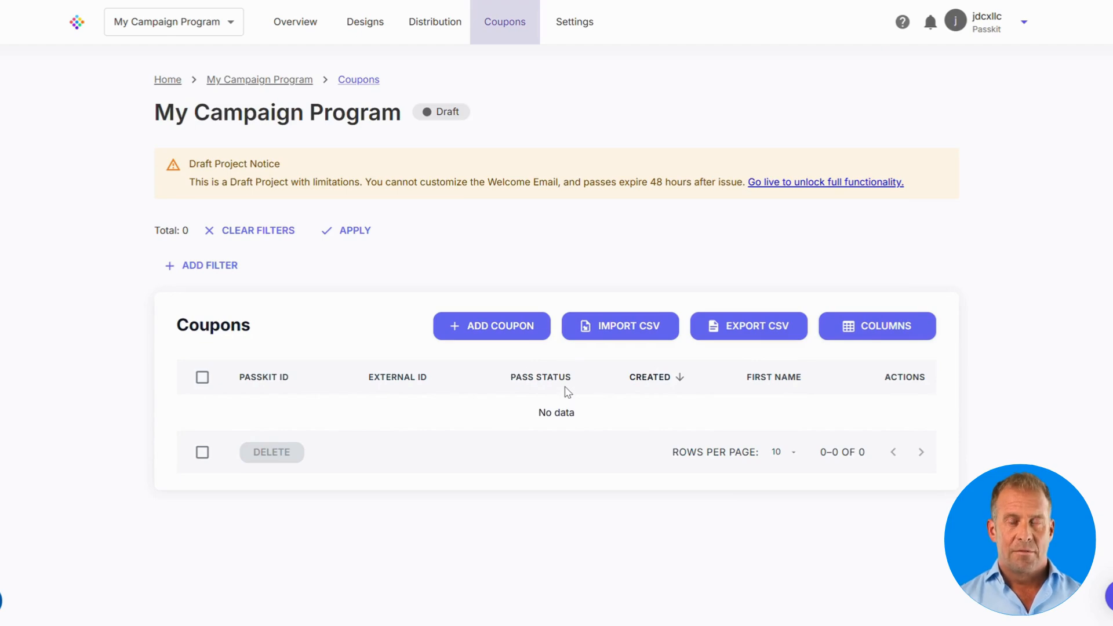
Step: Flip the Enrolment toggle in Campaign Settings from Public to Private
{"action": "left_click", "coordinate": [580, 34]}
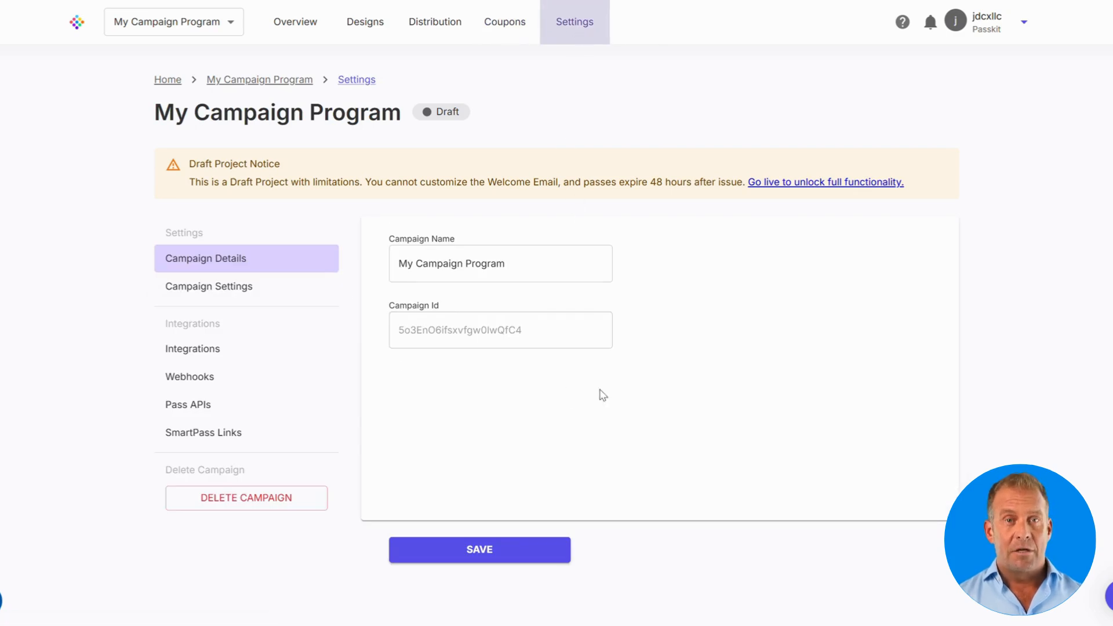
{"action": "left_click", "coordinate": [262, 297]}
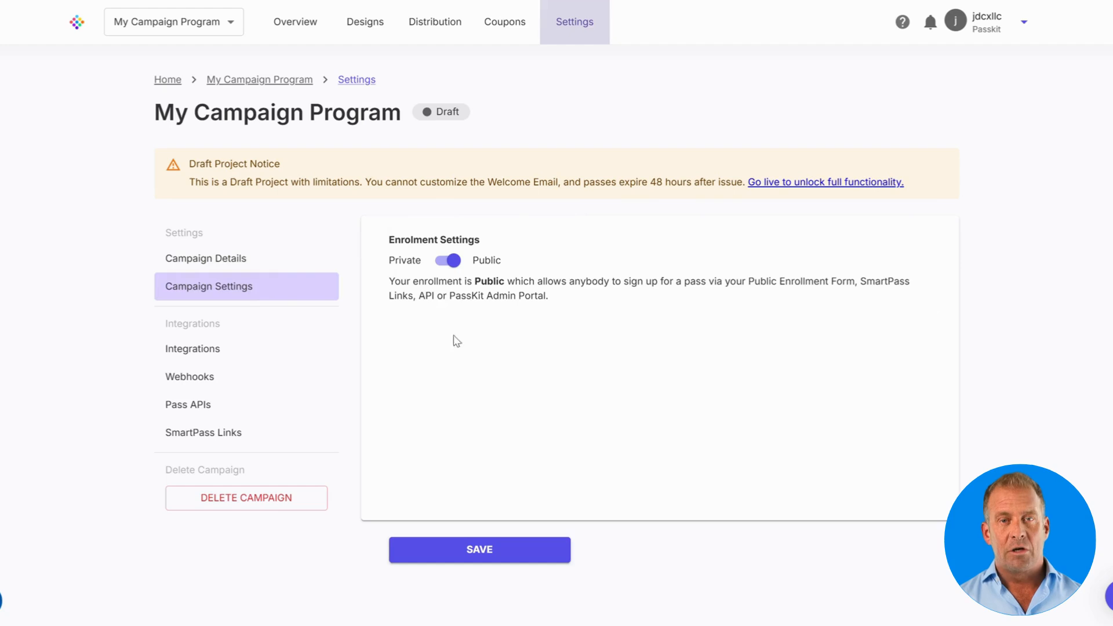
{"action": "left_click", "coordinate": [455, 264]}
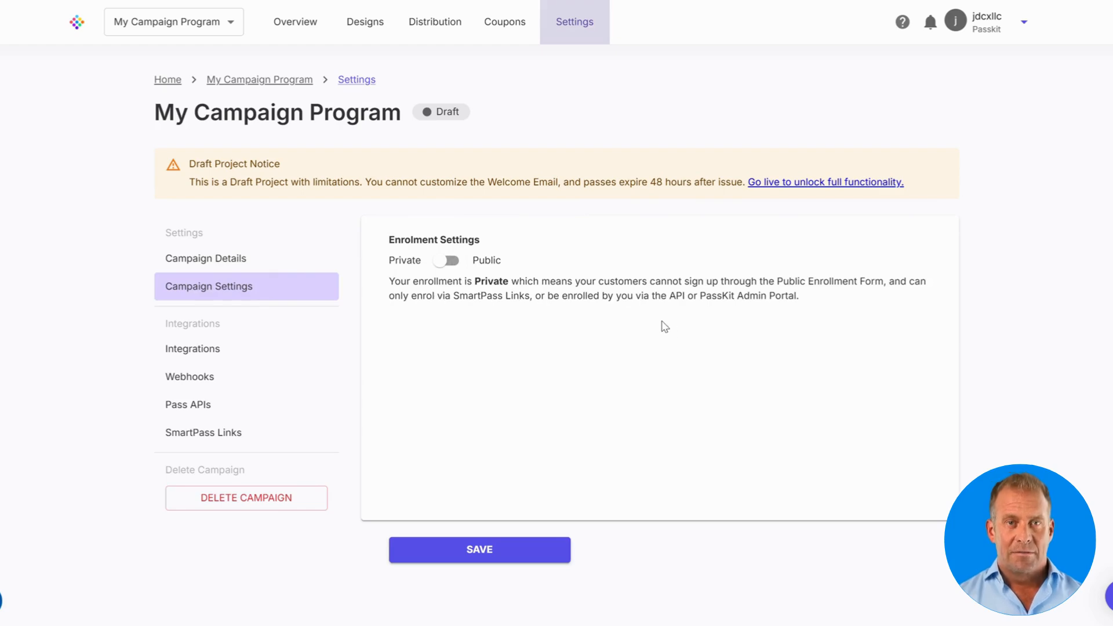
Step: Browse Integrations, Webhooks and Pass APIs, then view the SmartPass Links command-line tool details
{"action": "left_click", "coordinate": [268, 353]}
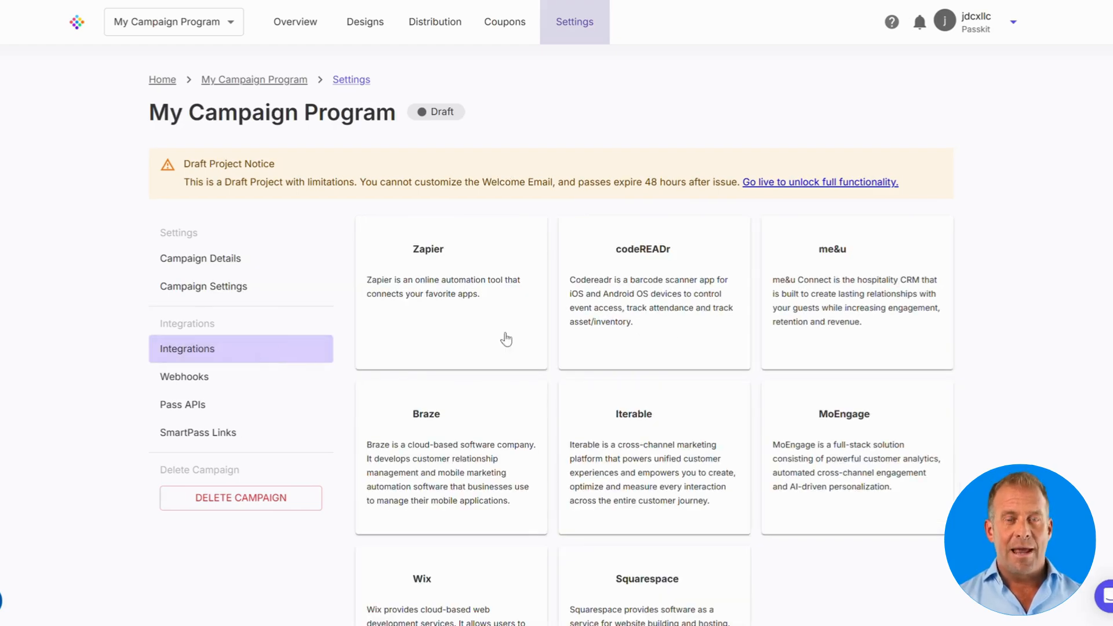
{"action": "scroll", "coordinate": [1046, 249], "scroll_direction": "down", "scroll_amount": 2}
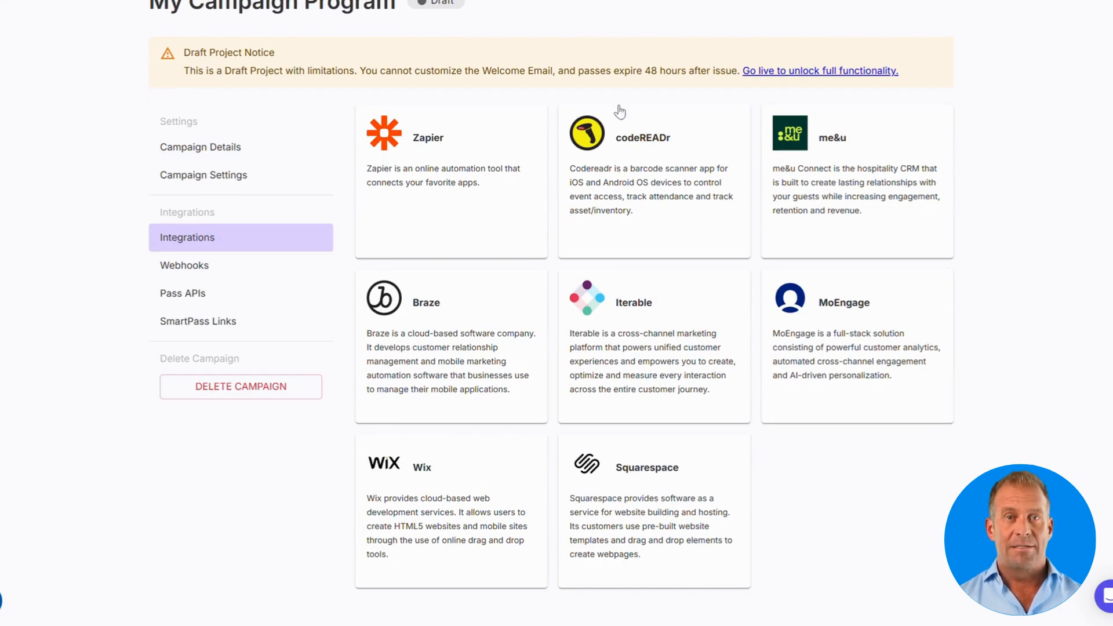
{"action": "left_click", "coordinate": [311, 264]}
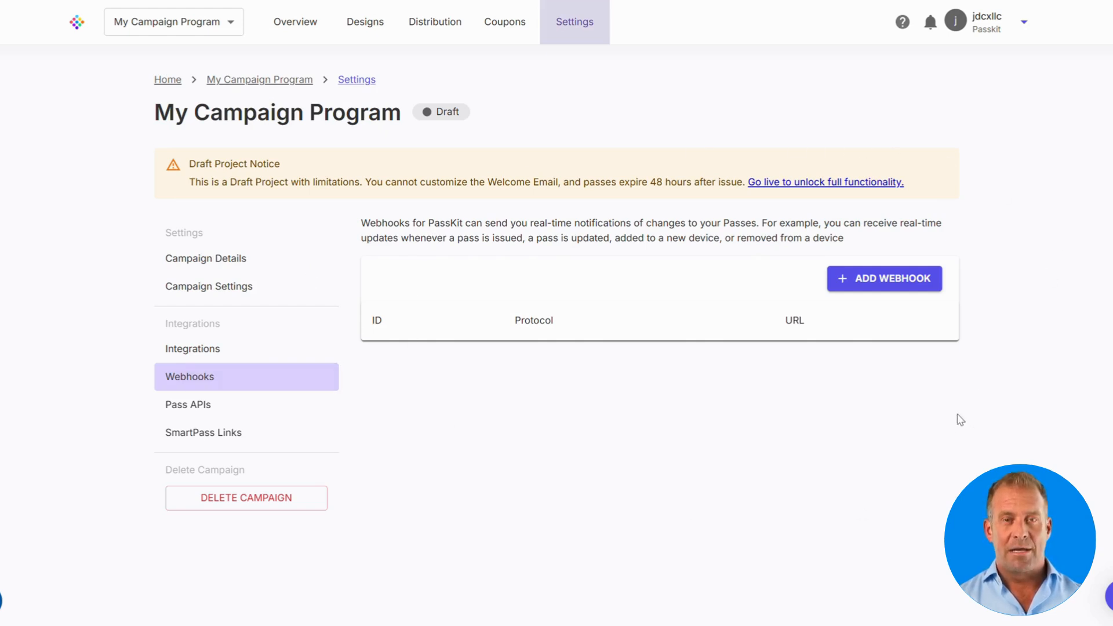
{"action": "left_click", "coordinate": [308, 415]}
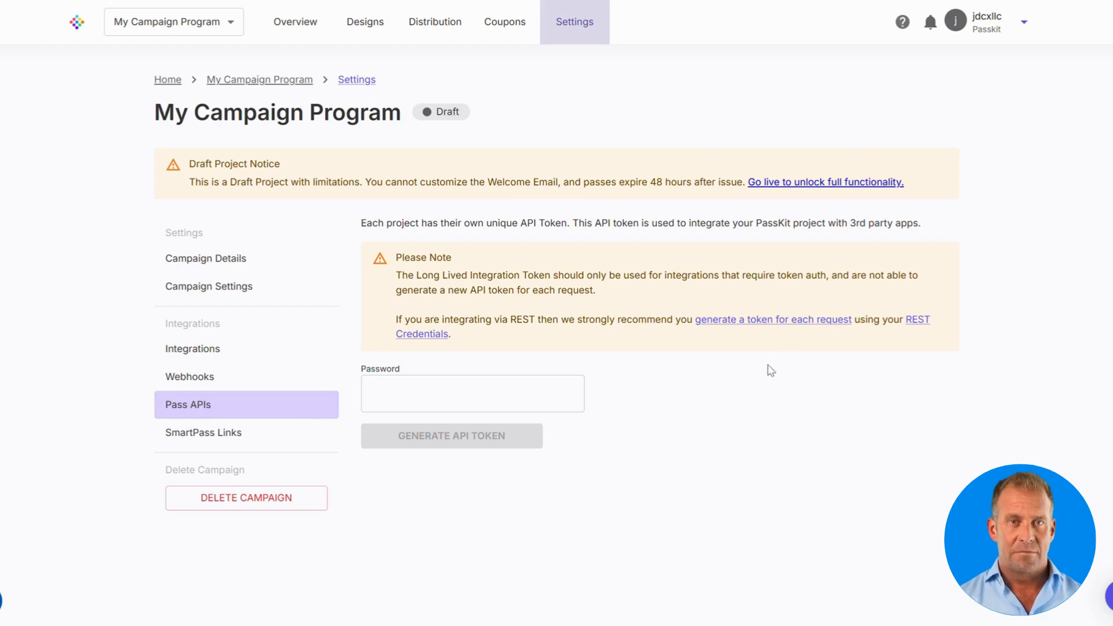
{"action": "left_click", "coordinate": [289, 443]}
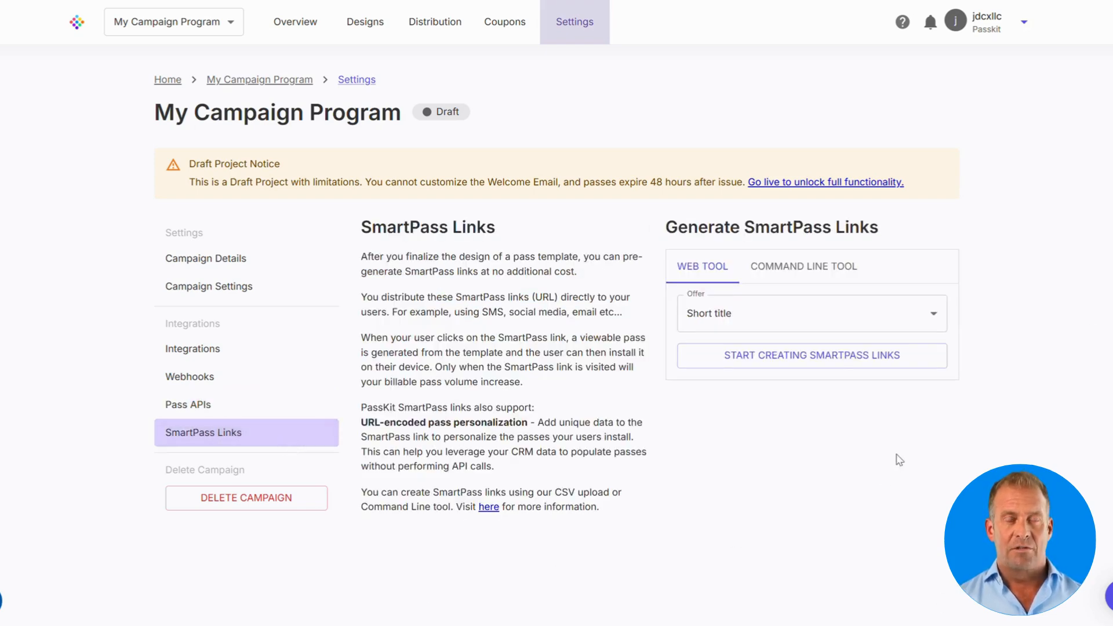
{"action": "left_click", "coordinate": [802, 278]}
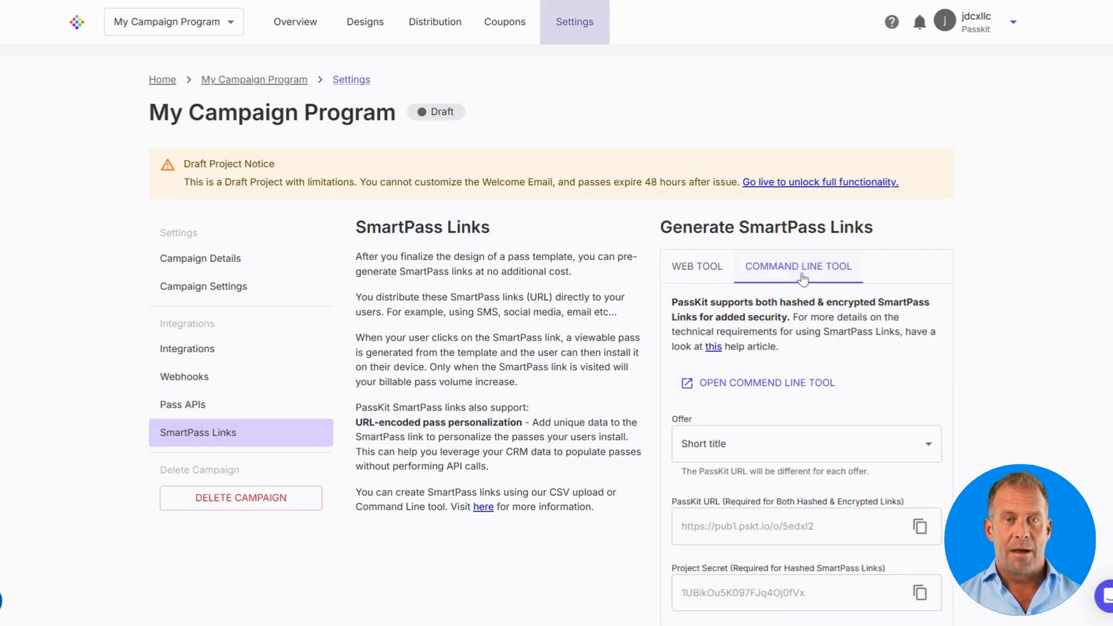
{"action": "scroll", "coordinate": [974, 301], "scroll_direction": "down", "scroll_amount": 2}
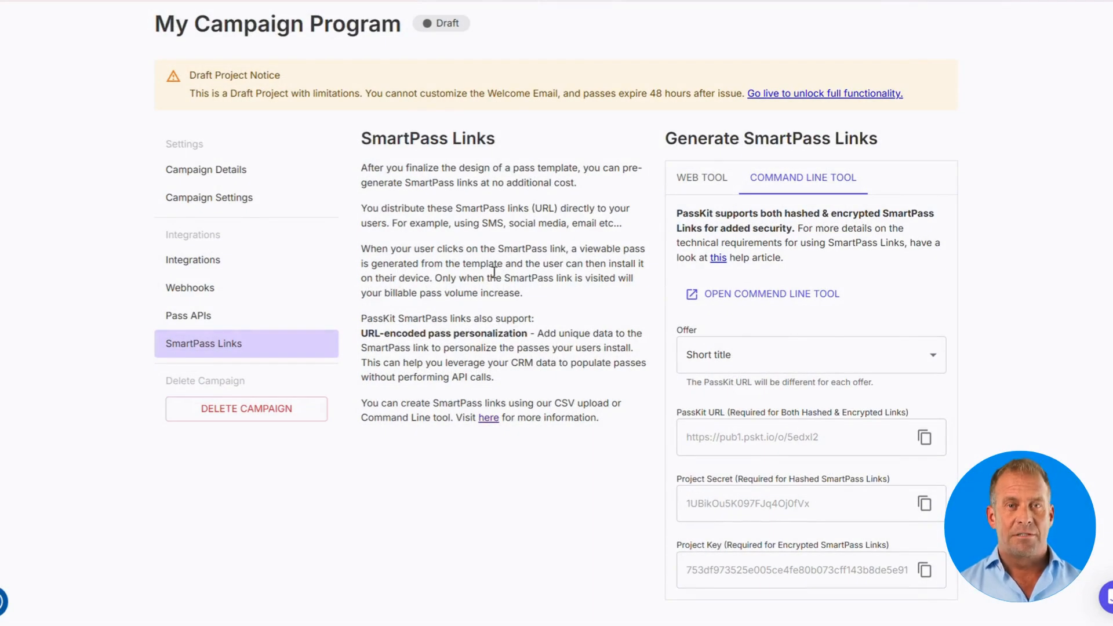
Step: Rename the campaign to '4 Pc. Nuggets', save it, and check its enrolment settings
{"action": "left_click", "coordinate": [269, 178]}
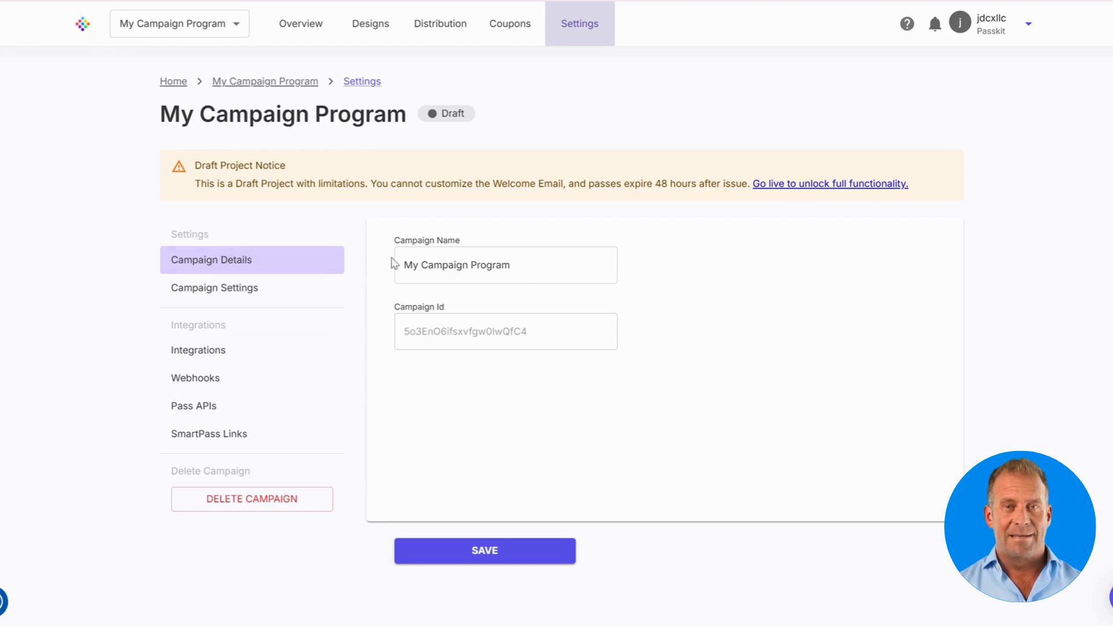
{"action": "triple_click", "coordinate": [518, 264]}
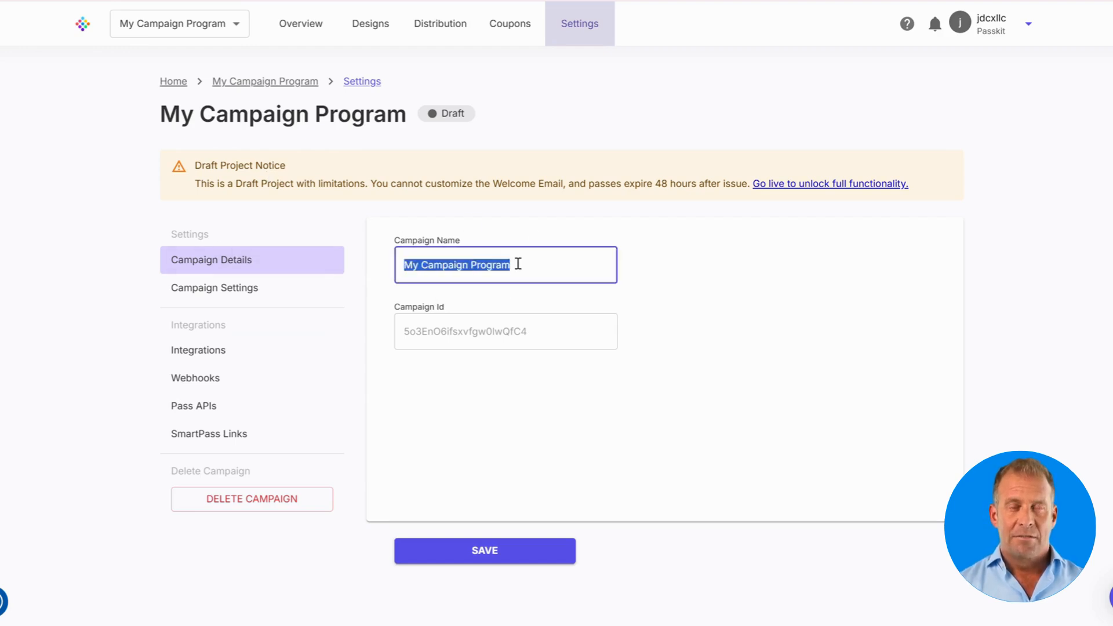
{"action": "type", "text": "4 Pc. Nuggets"}
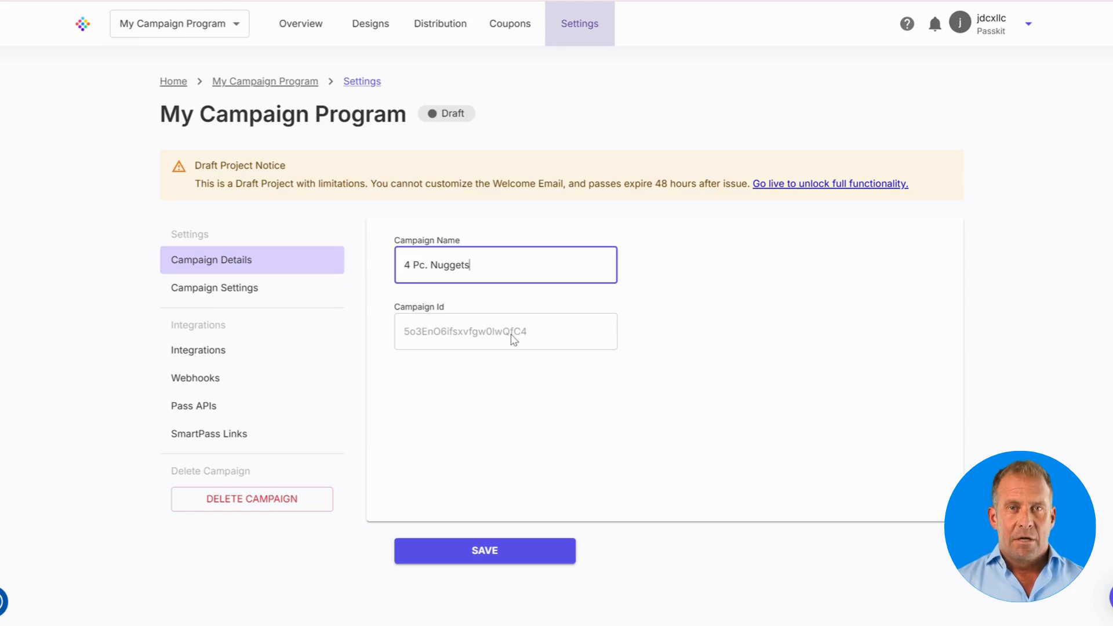
{"action": "left_click", "coordinate": [496, 553]}
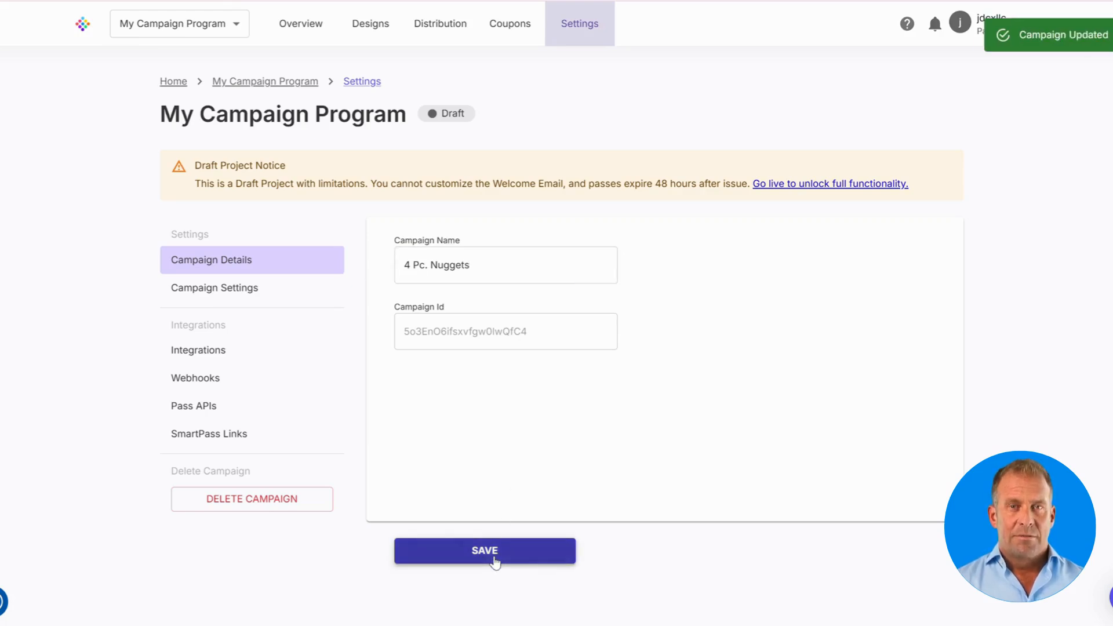
{"action": "left_click", "coordinate": [256, 291]}
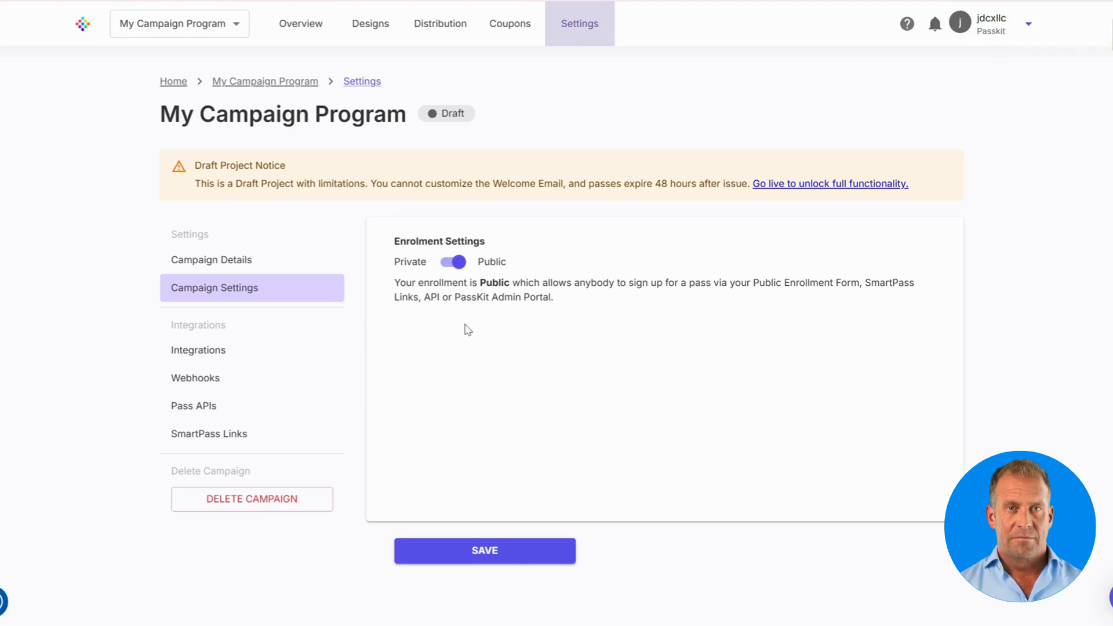
{"action": "left_click", "coordinate": [371, 36]}
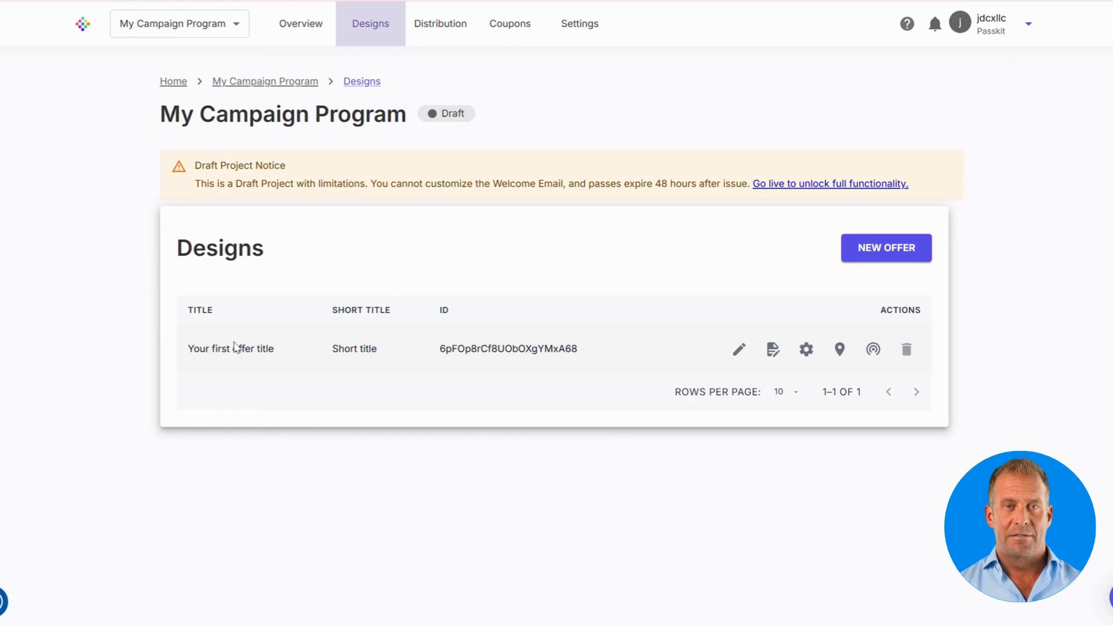
Step: Set the offer's Offer Title and Short Title to '4 Pc. Nuggets'
{"action": "left_click", "coordinate": [806, 350]}
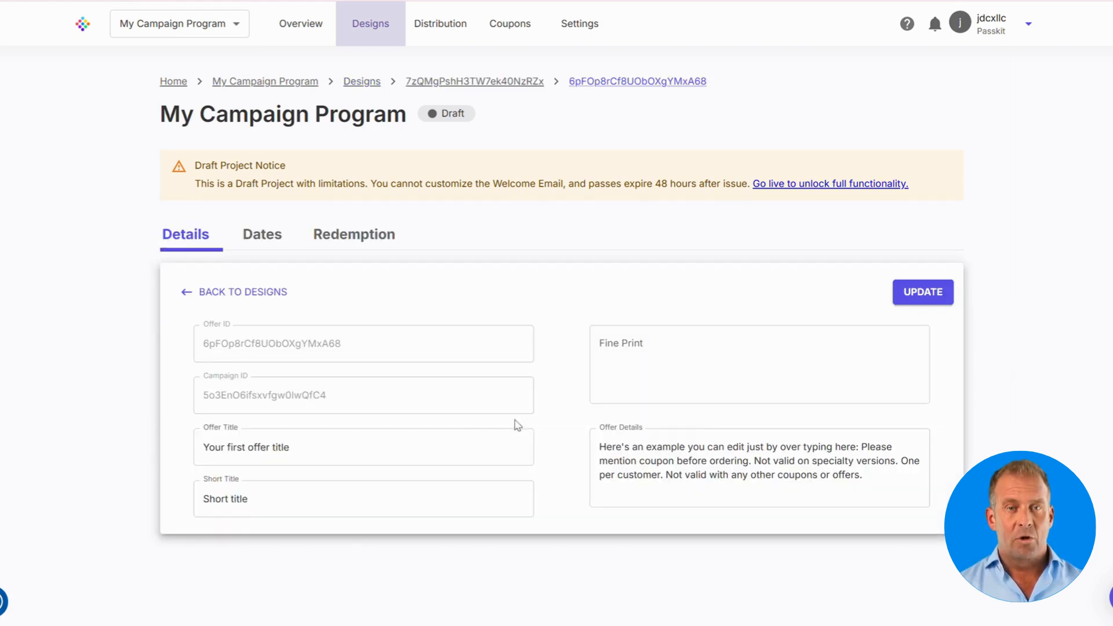
{"action": "triple_click", "coordinate": [332, 456]}
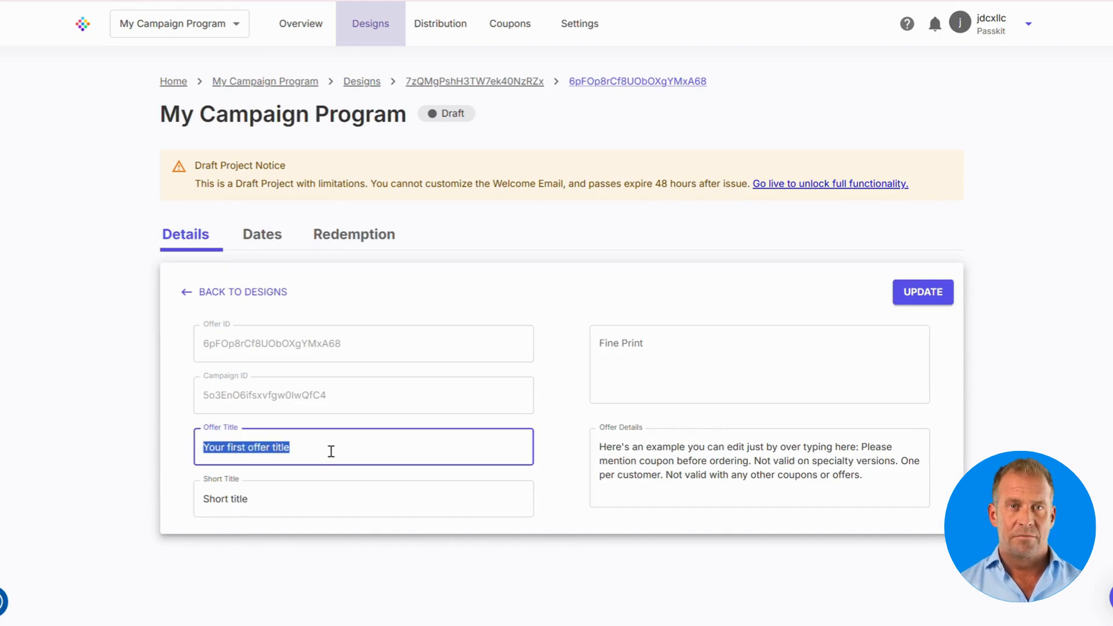
{"action": "type", "text": "4 Pc. Nuggets"}
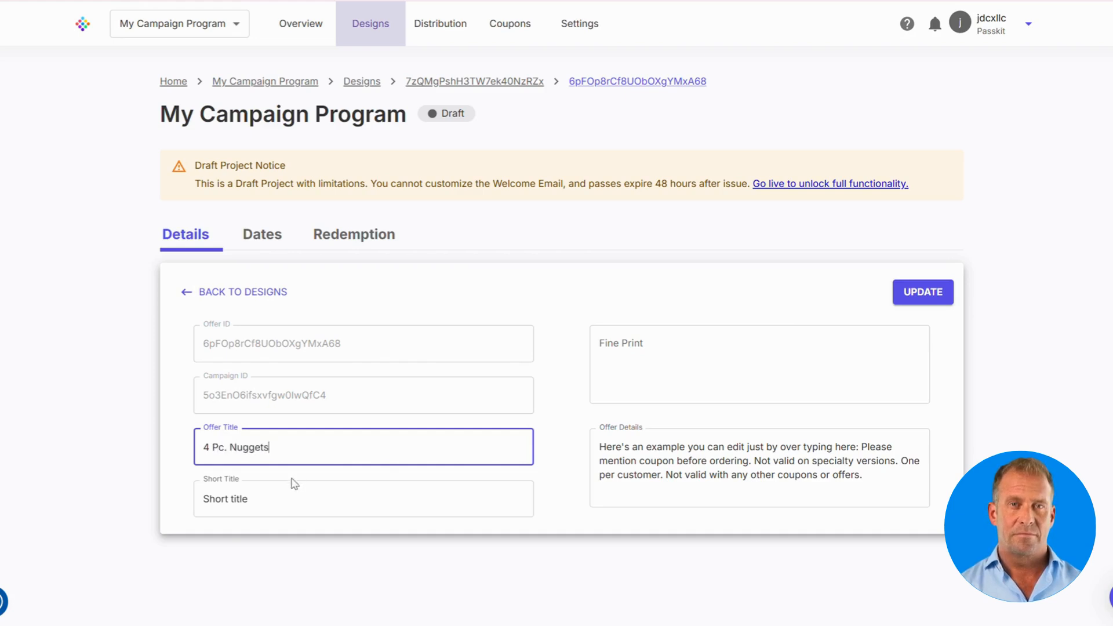
{"action": "triple_click", "coordinate": [273, 499]}
{"action": "type", "text": "4 Pc. Nuggets"}
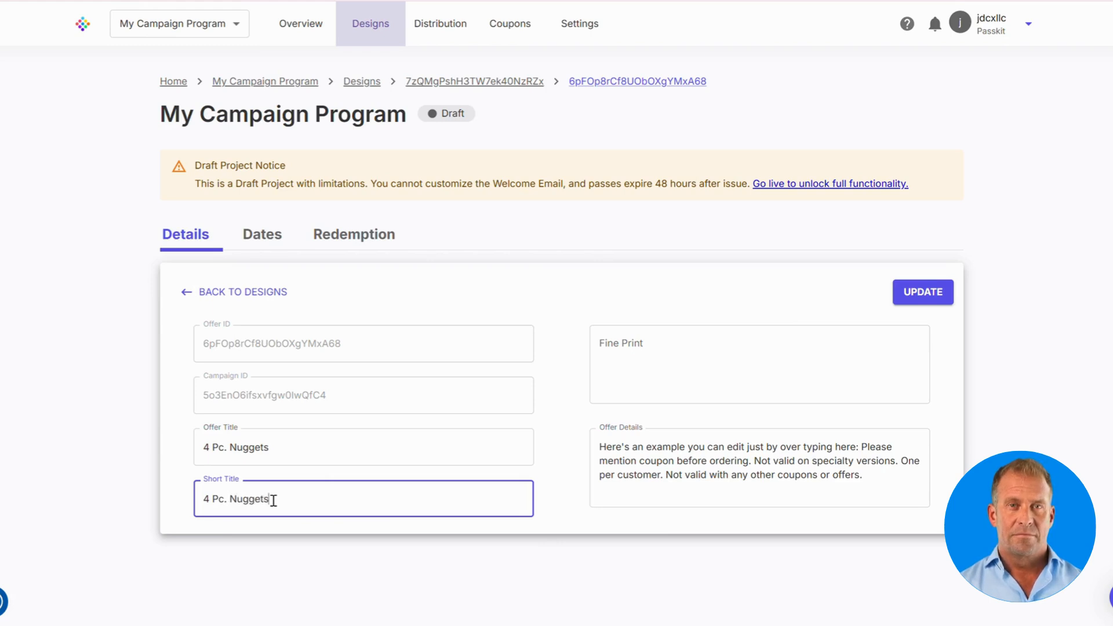
{"action": "left_click", "coordinate": [587, 511]}
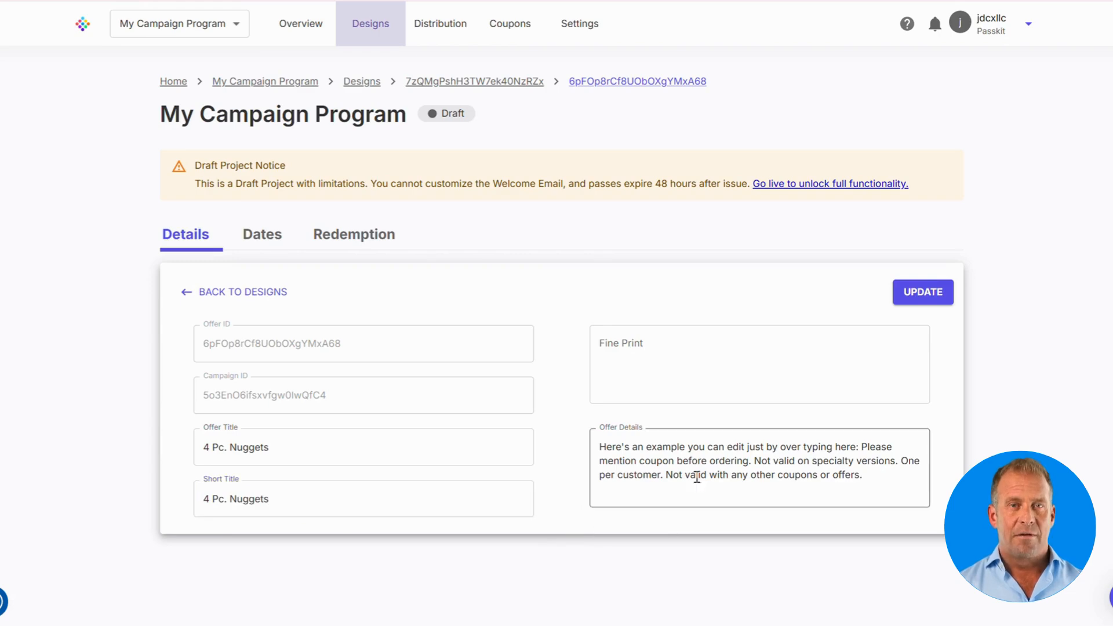
Step: Replace the Offer Details with the pasted T&C paragraph, fixing the space before 'One'
{"action": "left_click", "coordinate": [748, 467]}
{"action": "key", "text": "ctrl+a"}
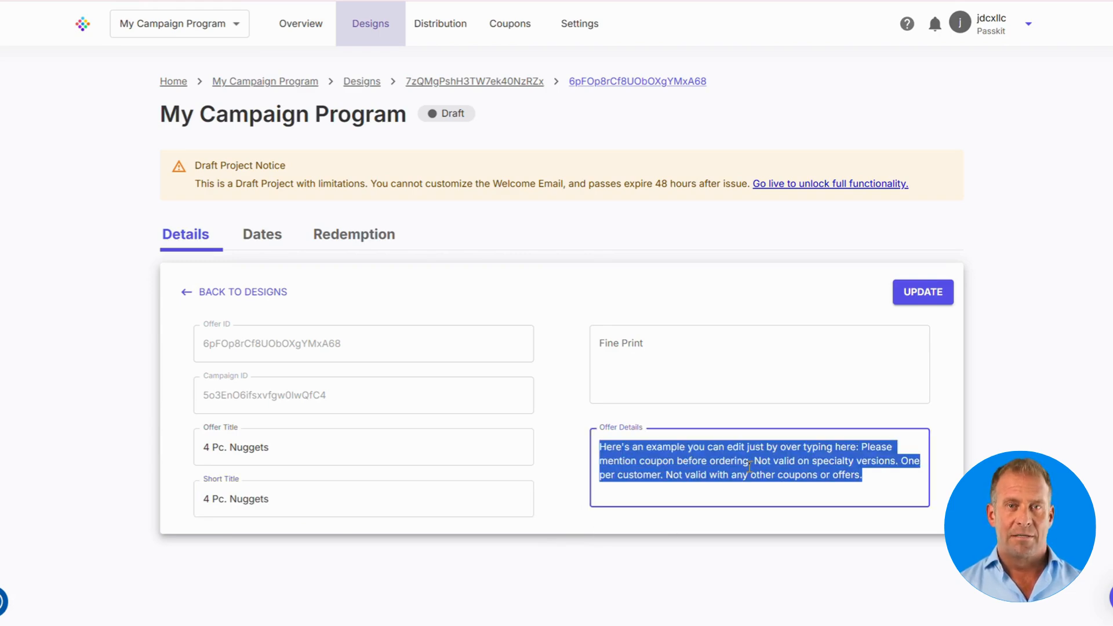
{"action": "type", "text": "Example T&C: Please mention coupon before ordering. No substitutions. Not valid on delivery or digital orders.One per customer. Not valid with any other coupons or offers. Valid only at participating PassKit restaurants."}
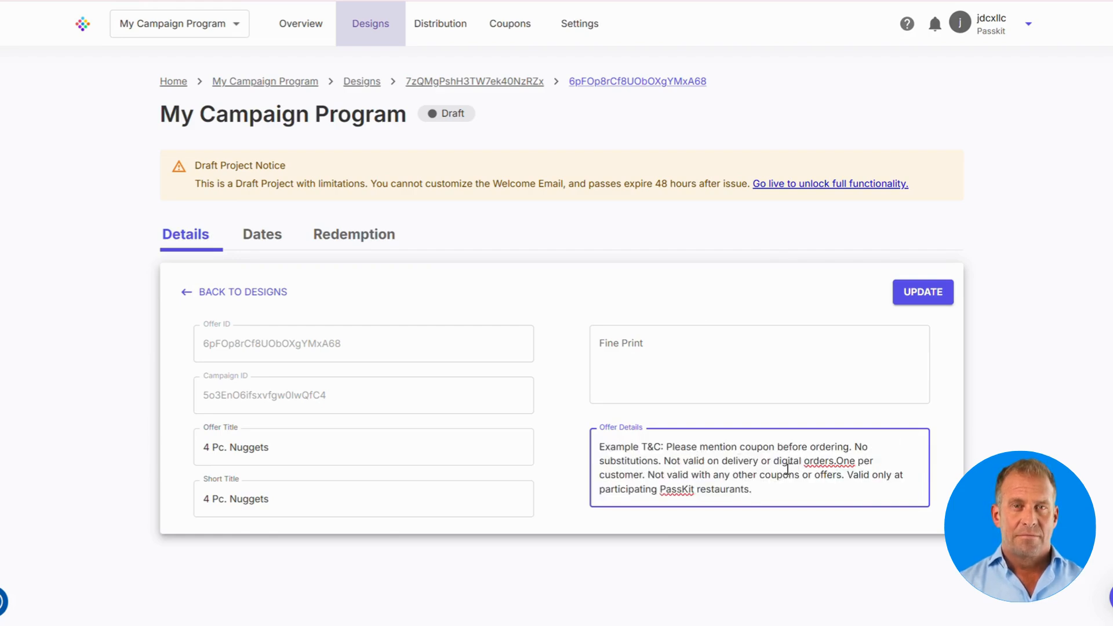
{"action": "left_click", "coordinate": [838, 460]}
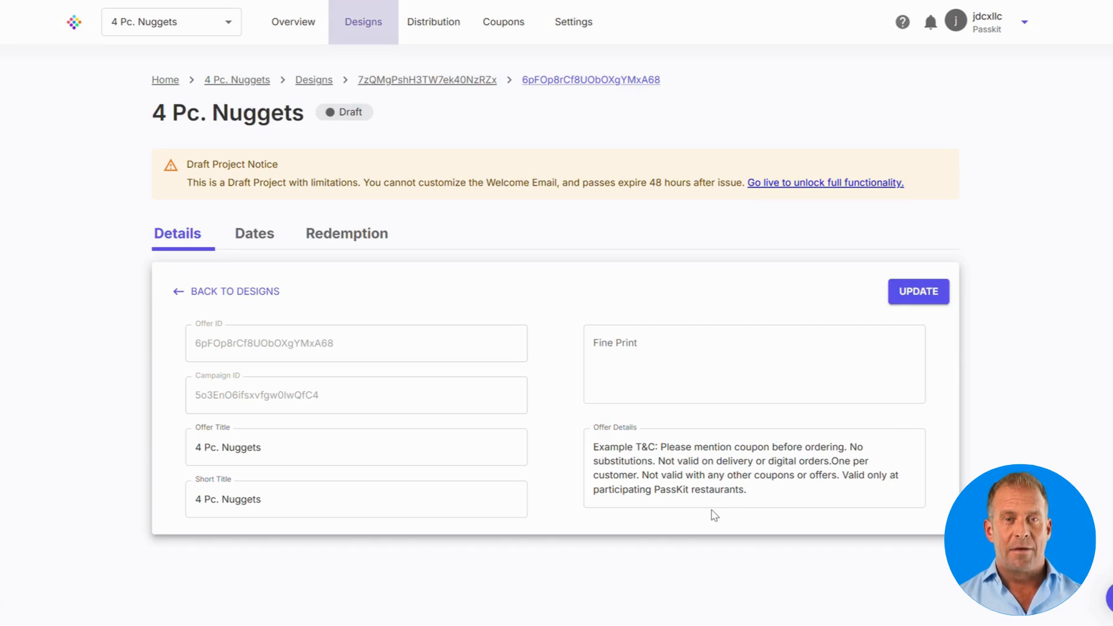
Step: Remove offer and redemption end dates, set expiry to 30 days after enrollment, and update
{"action": "left_click", "coordinate": [258, 238]}
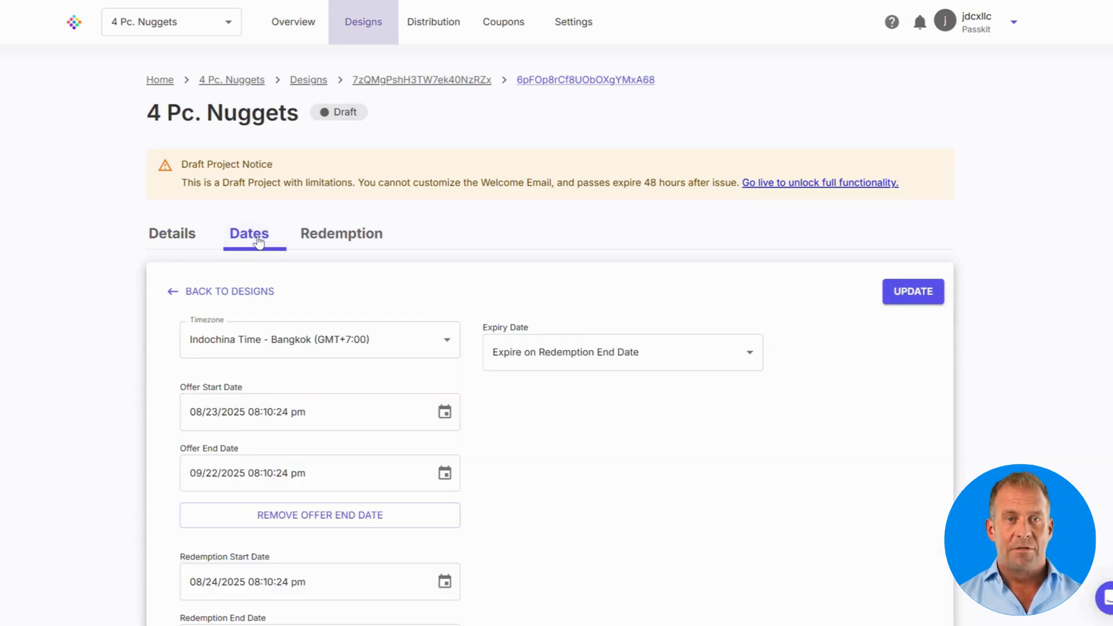
{"action": "scroll", "coordinate": [522, 267], "scroll_direction": "down", "scroll_amount": 2}
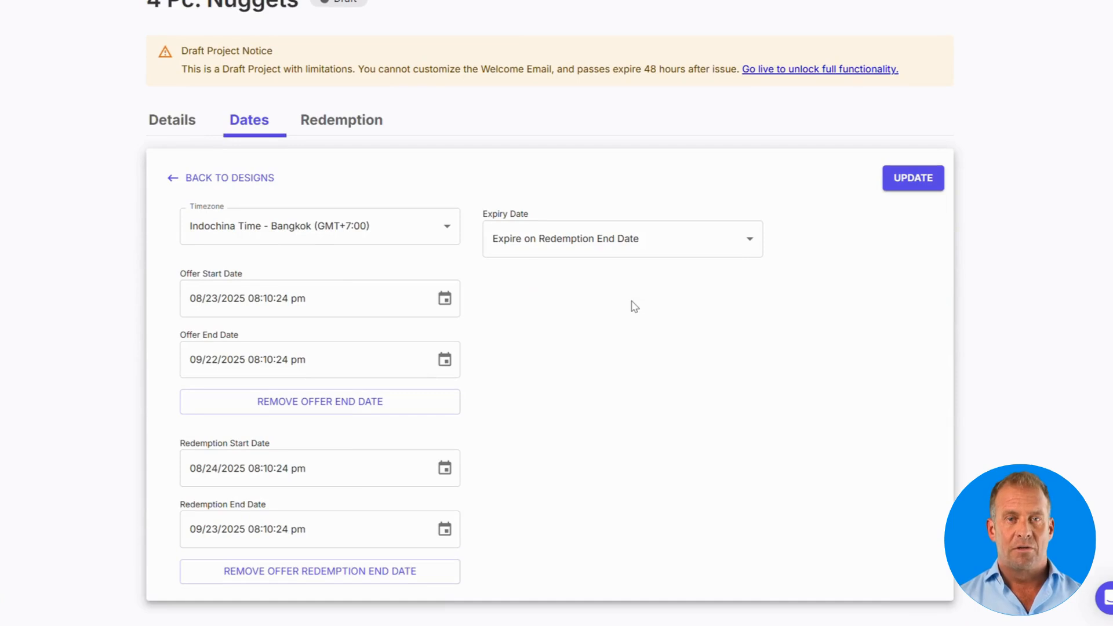
{"action": "left_click", "coordinate": [297, 405]}
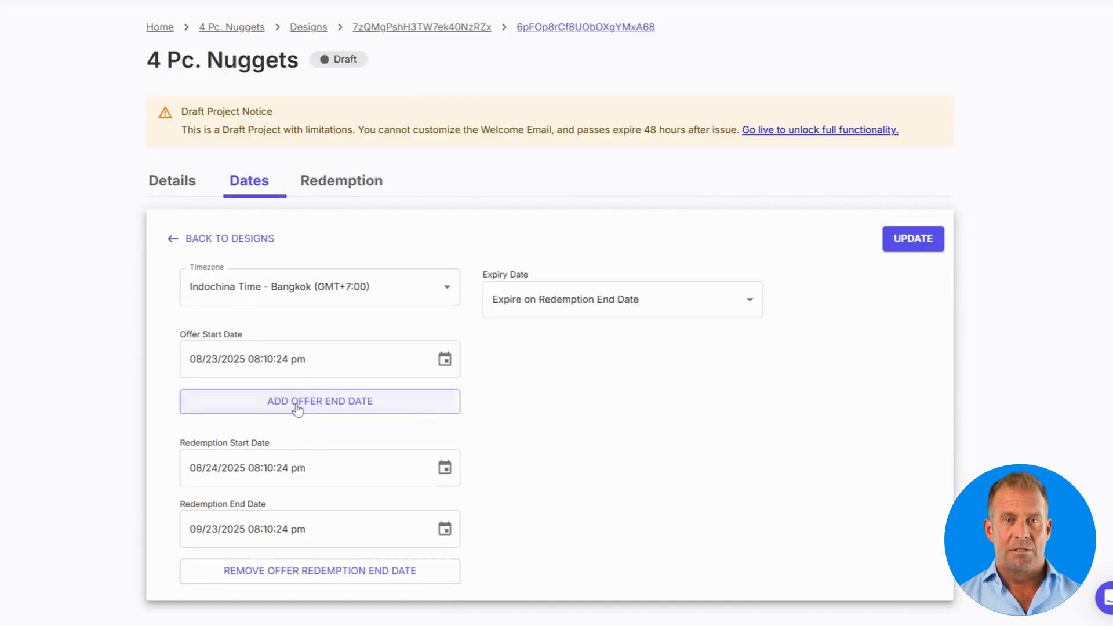
{"action": "left_click", "coordinate": [316, 584]}
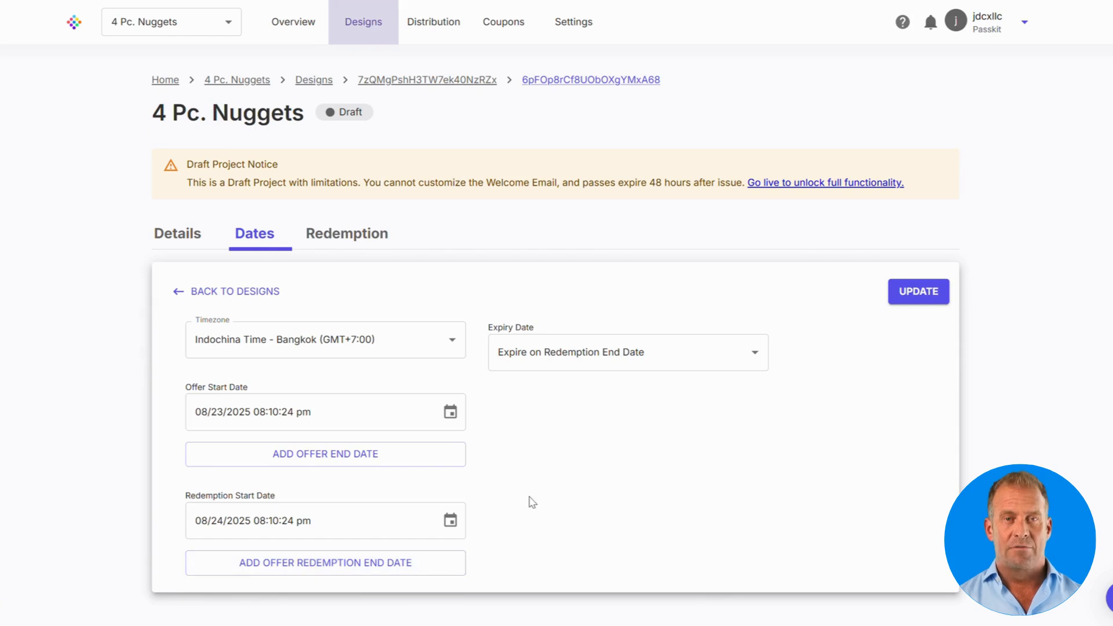
{"action": "left_click", "coordinate": [574, 366]}
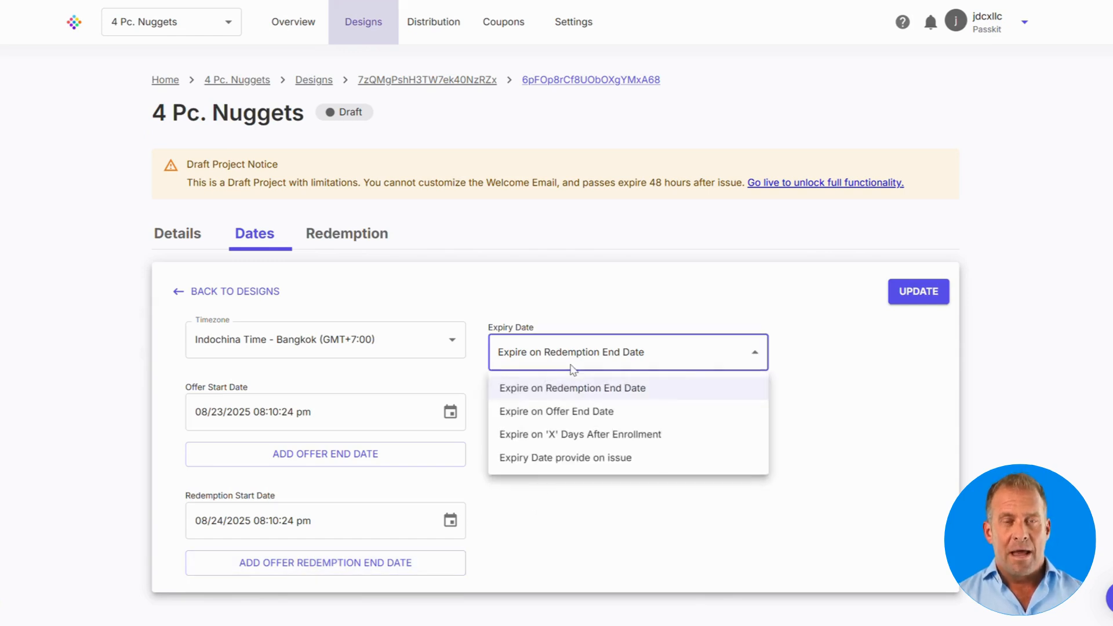
{"action": "left_click", "coordinate": [569, 436]}
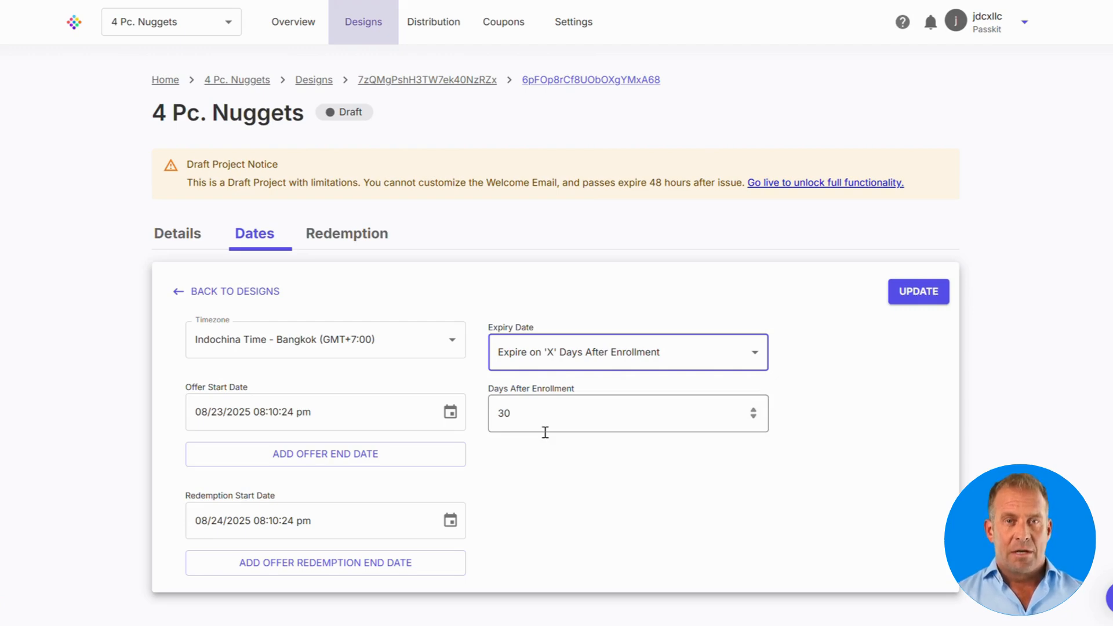
{"action": "left_click", "coordinate": [909, 300]}
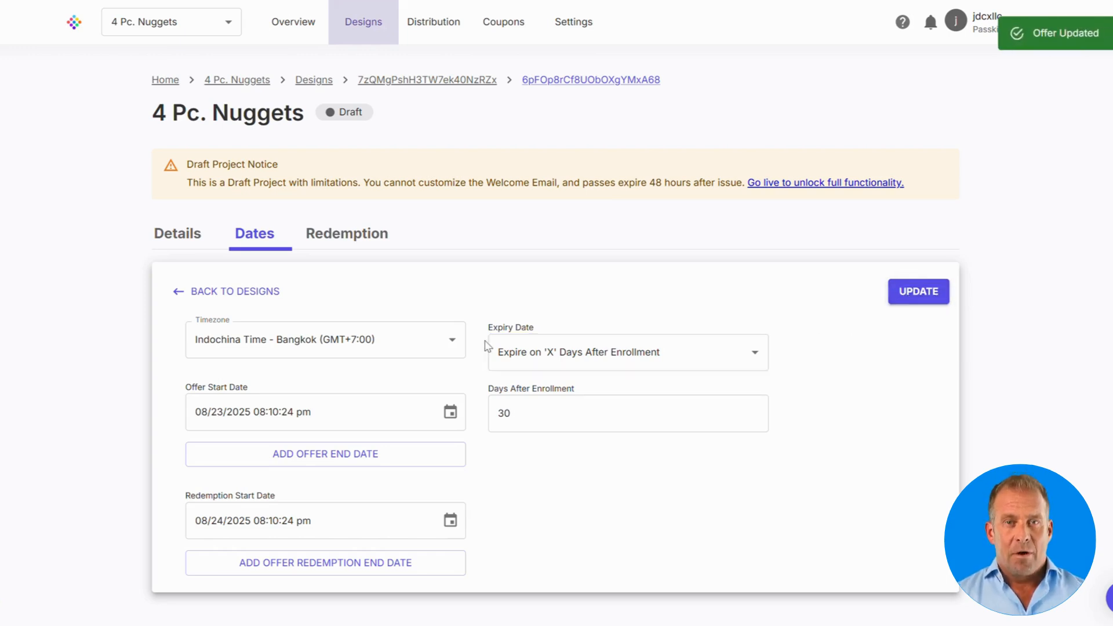
Step: Open the pass design editor and switch between the Apple and Google Wallet previews
{"action": "left_click", "coordinate": [368, 29]}
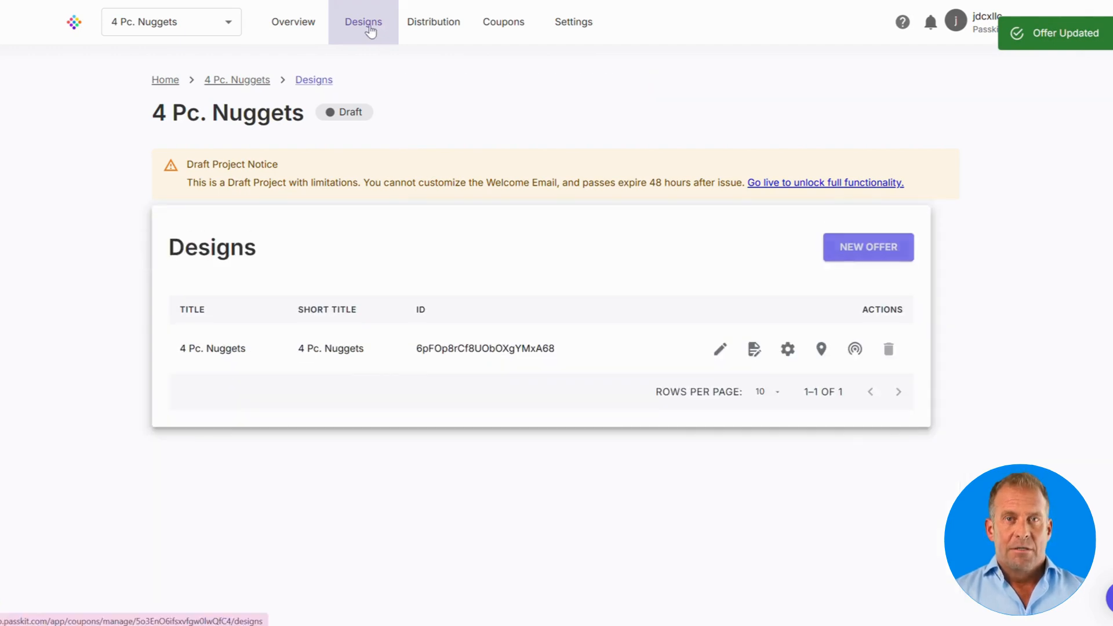
{"action": "left_click", "coordinate": [720, 349]}
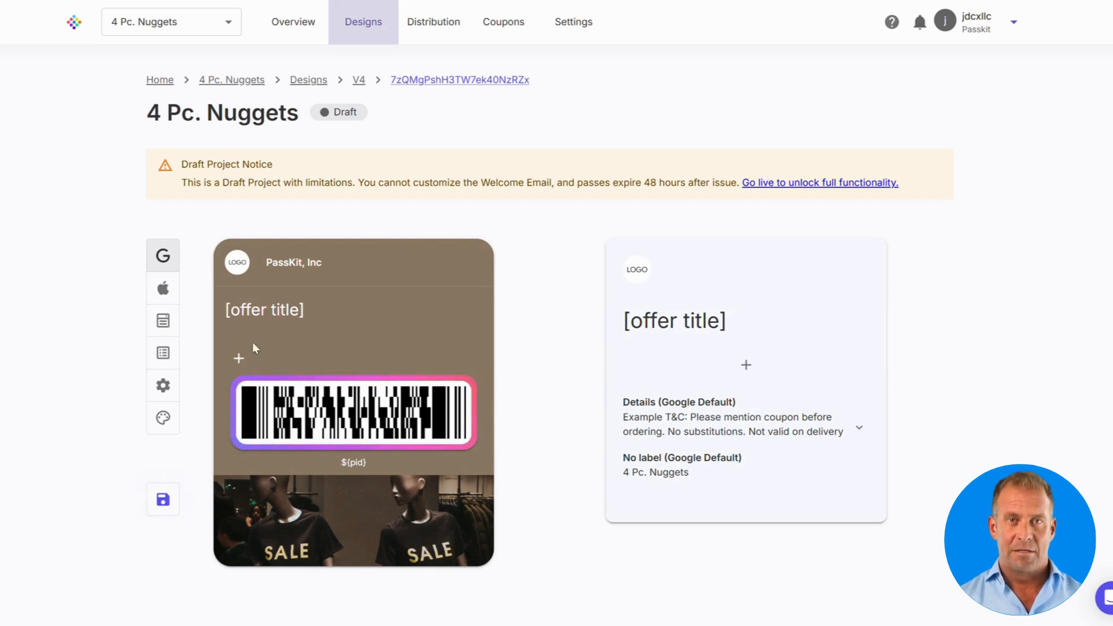
{"action": "left_click", "coordinate": [163, 288]}
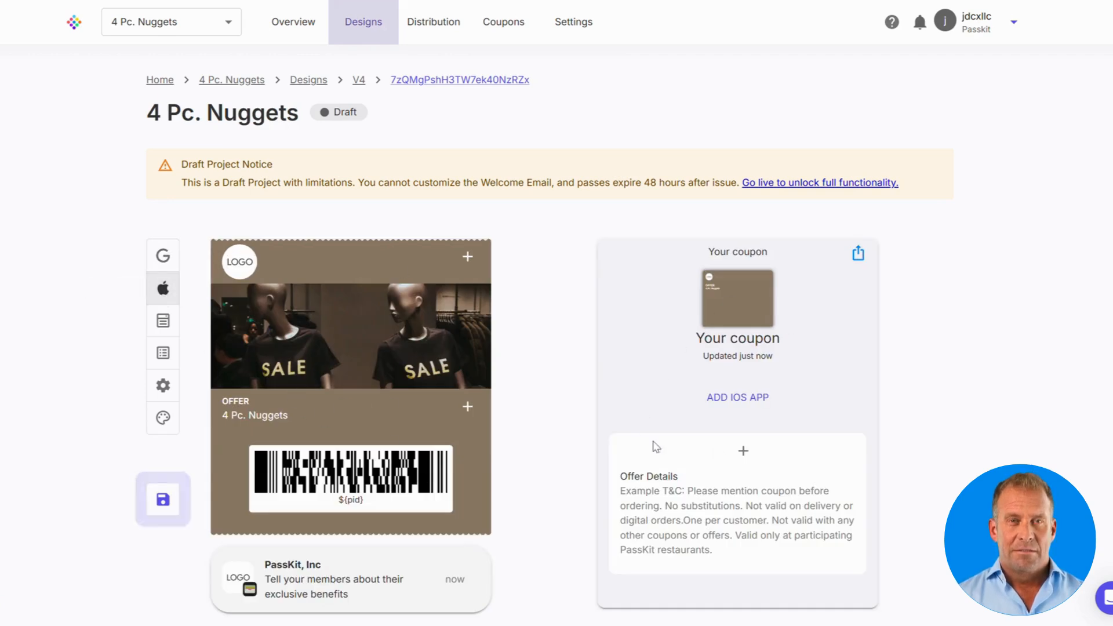
{"action": "left_click", "coordinate": [163, 257]}
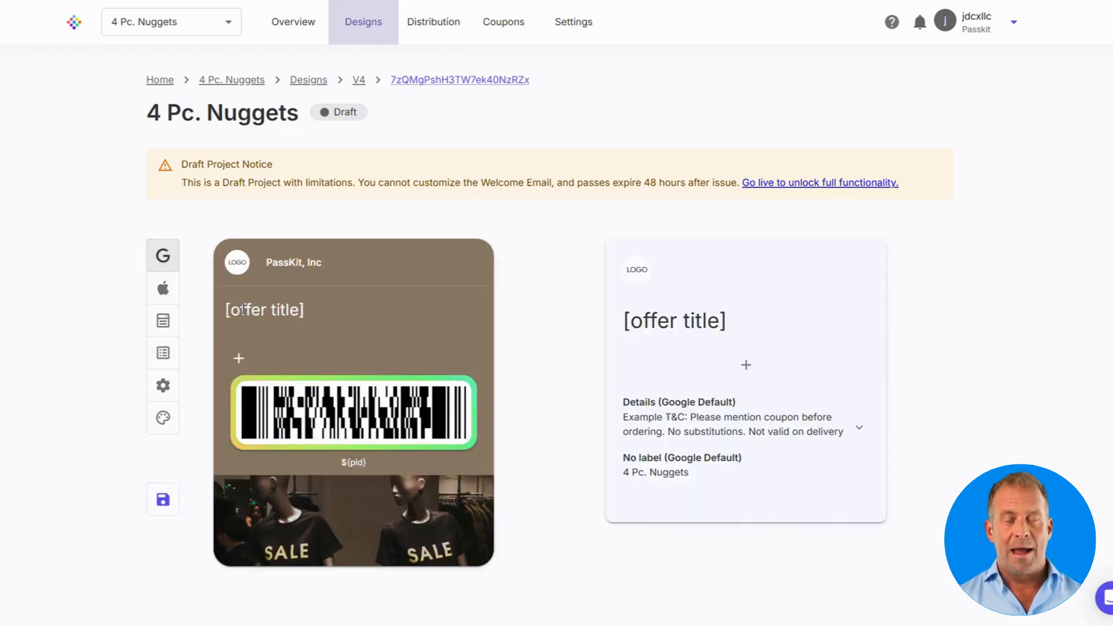
Step: Set the yellow PK image from Available Images as the pass logo
{"action": "left_click", "coordinate": [236, 269]}
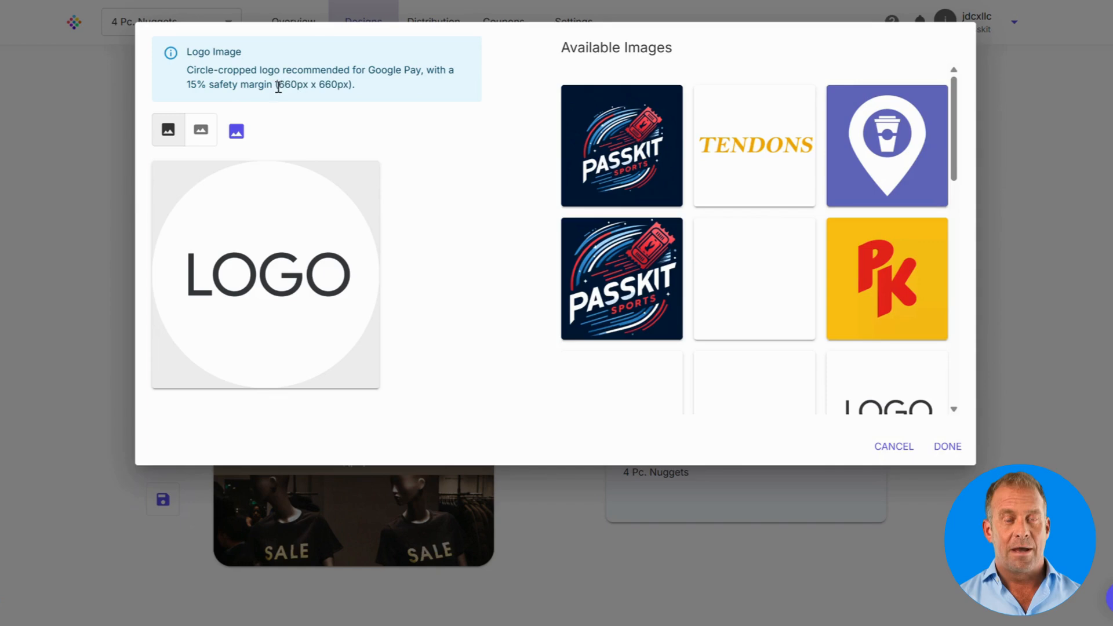
{"action": "left_click_drag", "start_coordinate": [278, 87], "coordinate": [342, 88]}
{"action": "left_click", "coordinate": [369, 118]}
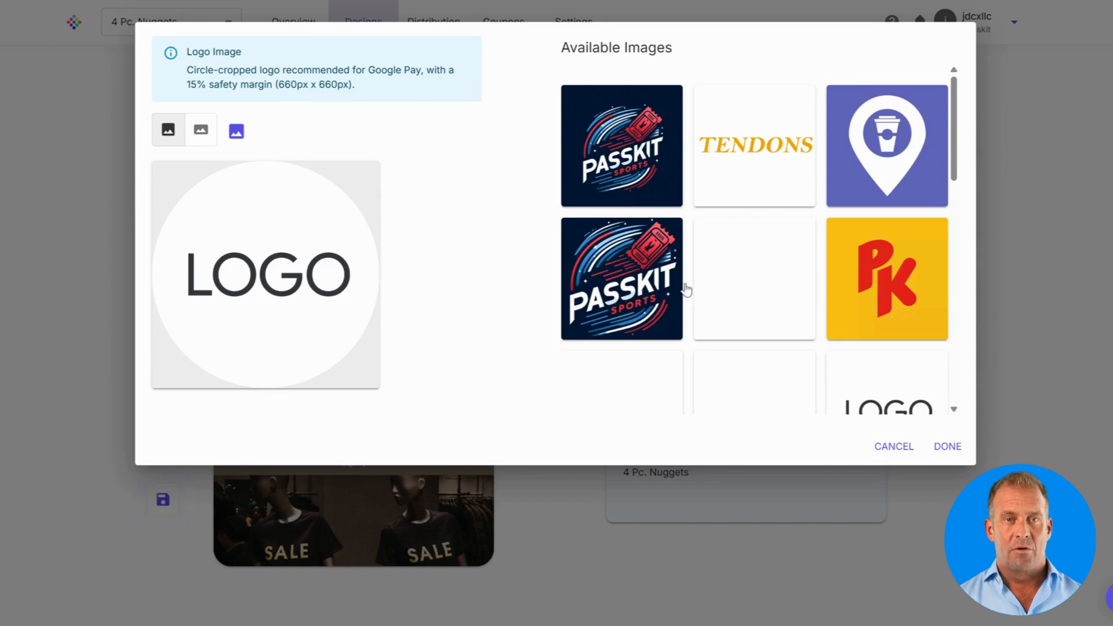
{"action": "left_click", "coordinate": [875, 272]}
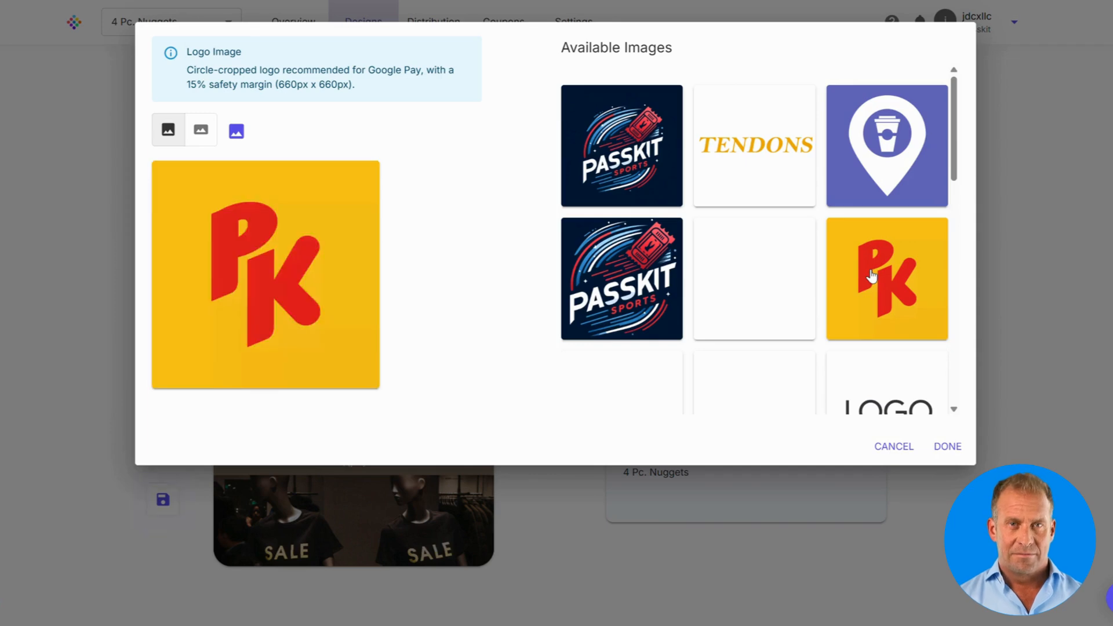
{"action": "left_click", "coordinate": [948, 447]}
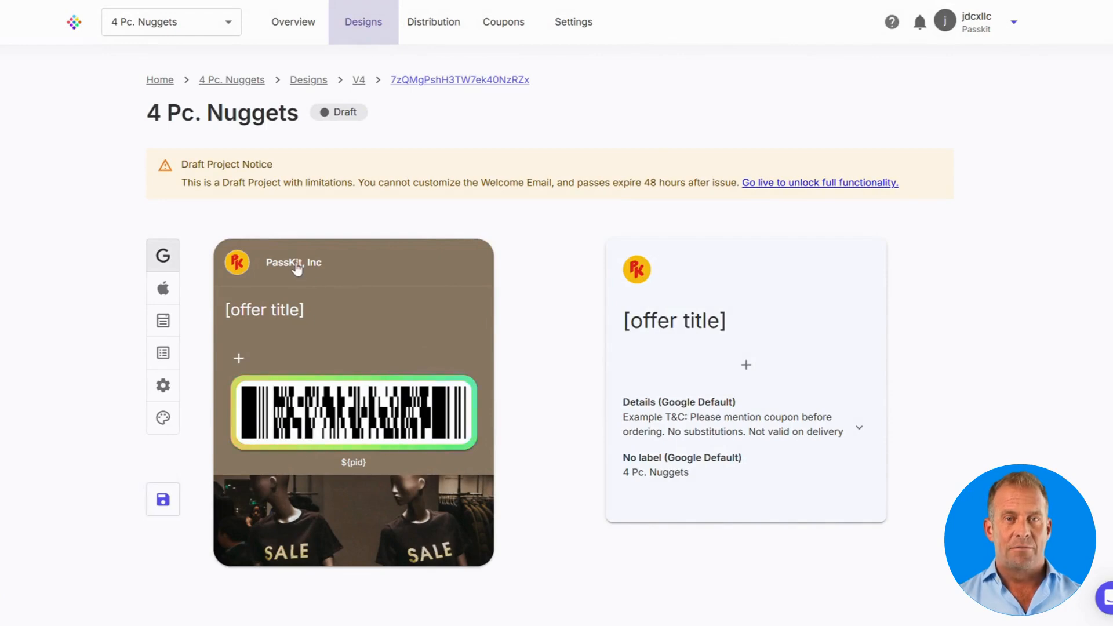
Step: In Design Settings, enter organization name 'PK' and template name 'Nugget Example'
{"action": "left_click", "coordinate": [296, 267]}
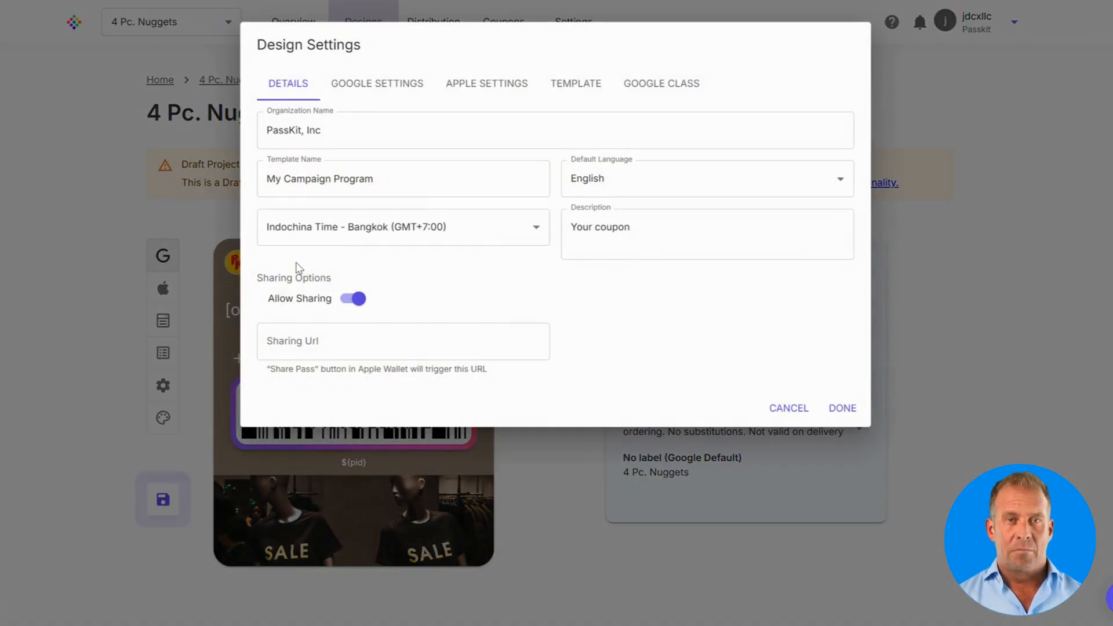
{"action": "left_click", "coordinate": [323, 137]}
{"action": "triple_click", "coordinate": [326, 137]}
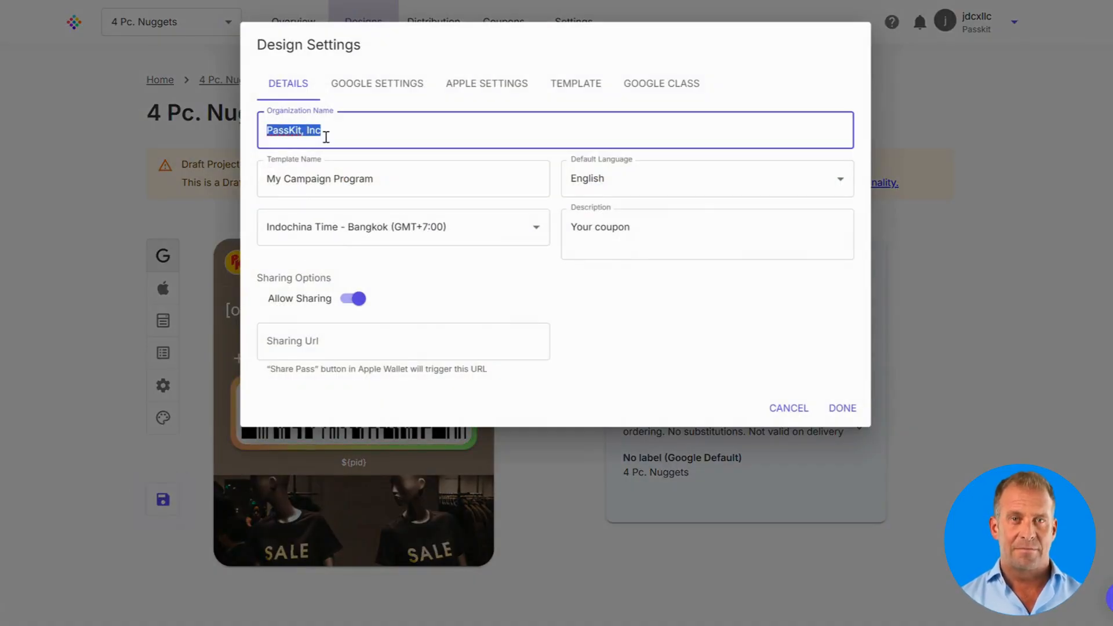
{"action": "type", "text": "P"}
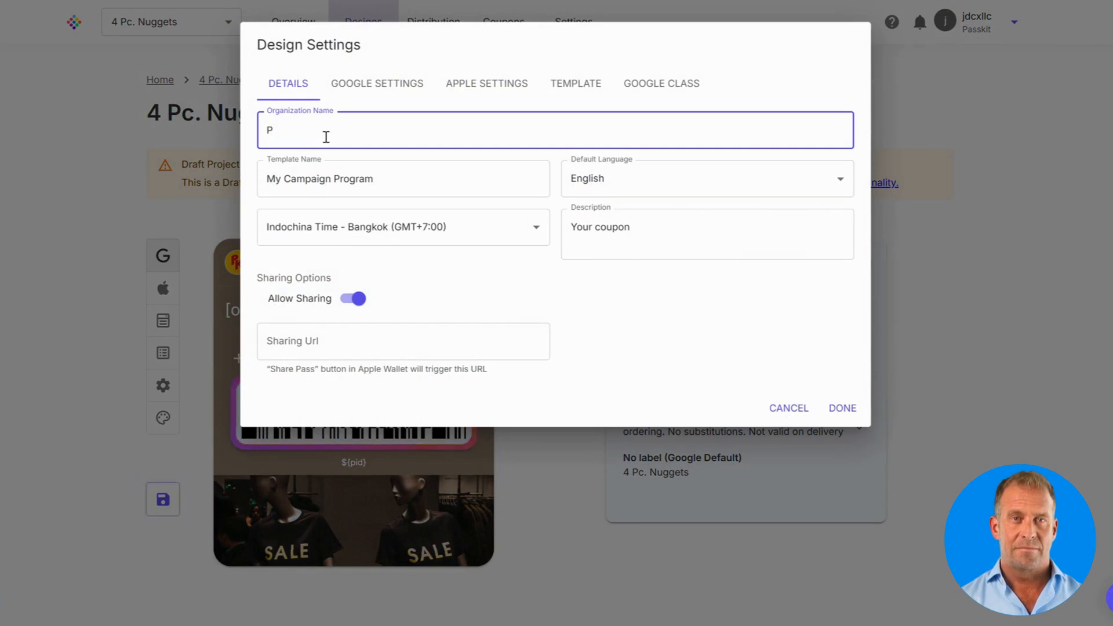
{"action": "type", "text": "K"}
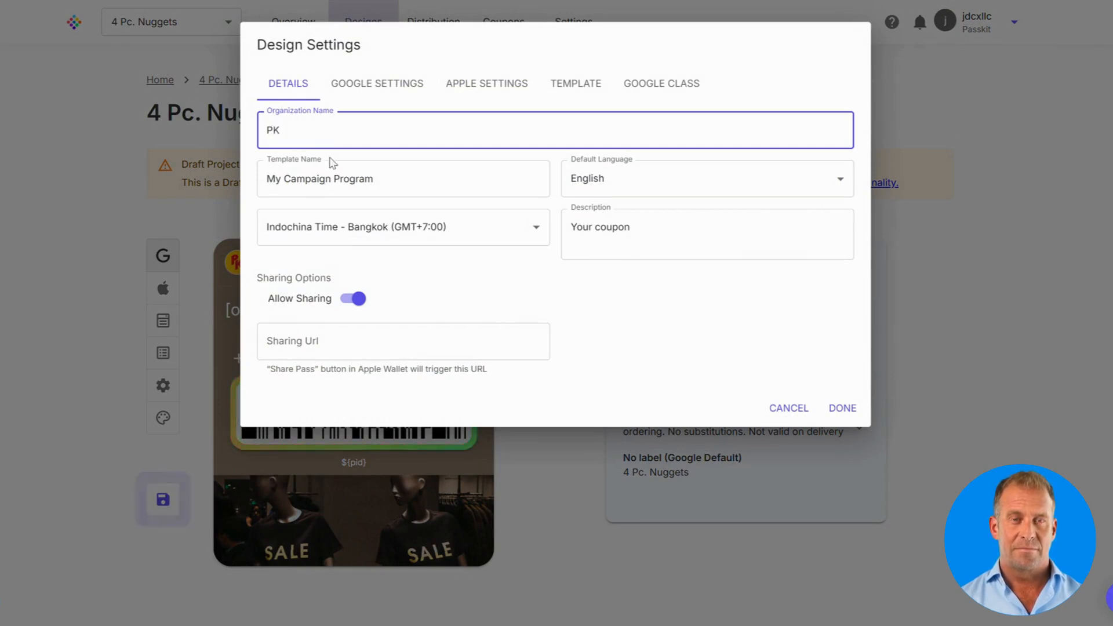
{"action": "triple_click", "coordinate": [328, 177]}
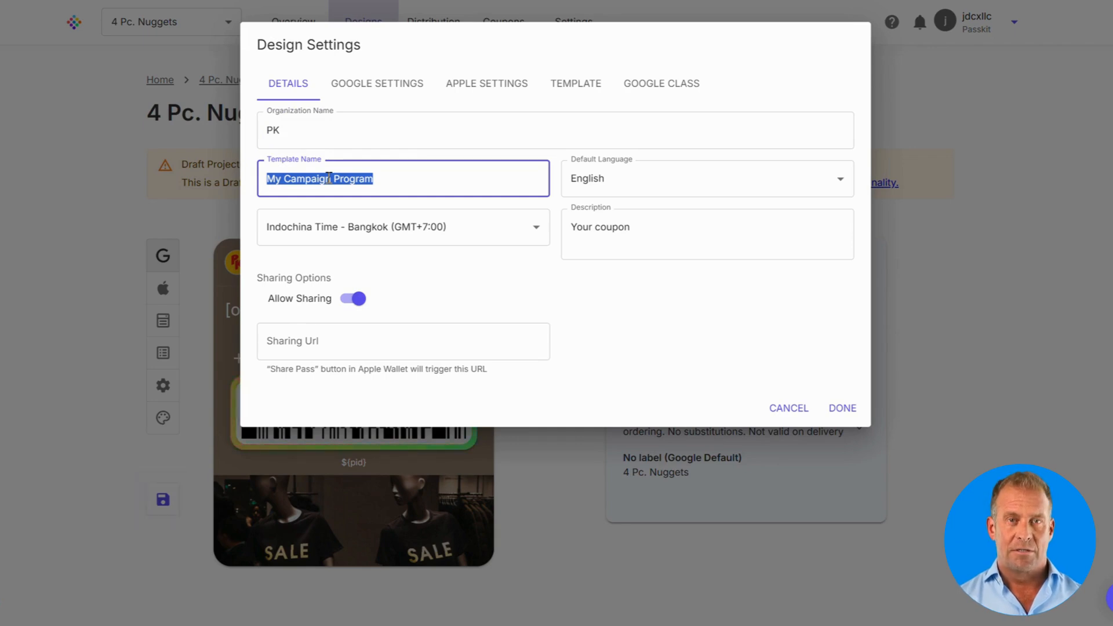
{"action": "type", "text": "Nugget "}
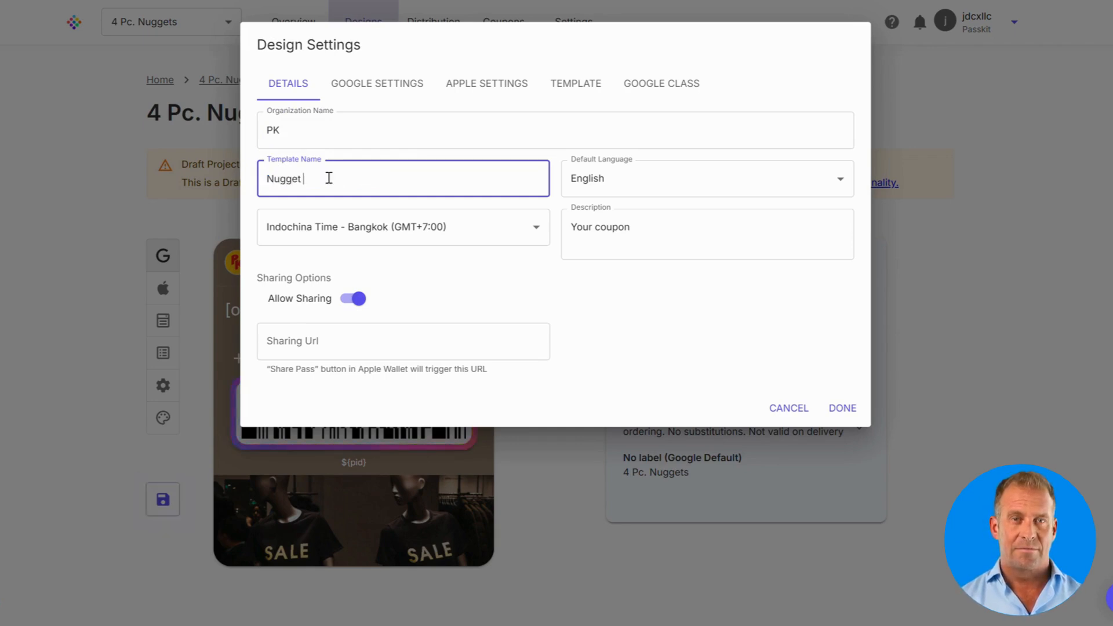
{"action": "type", "text": "Example"}
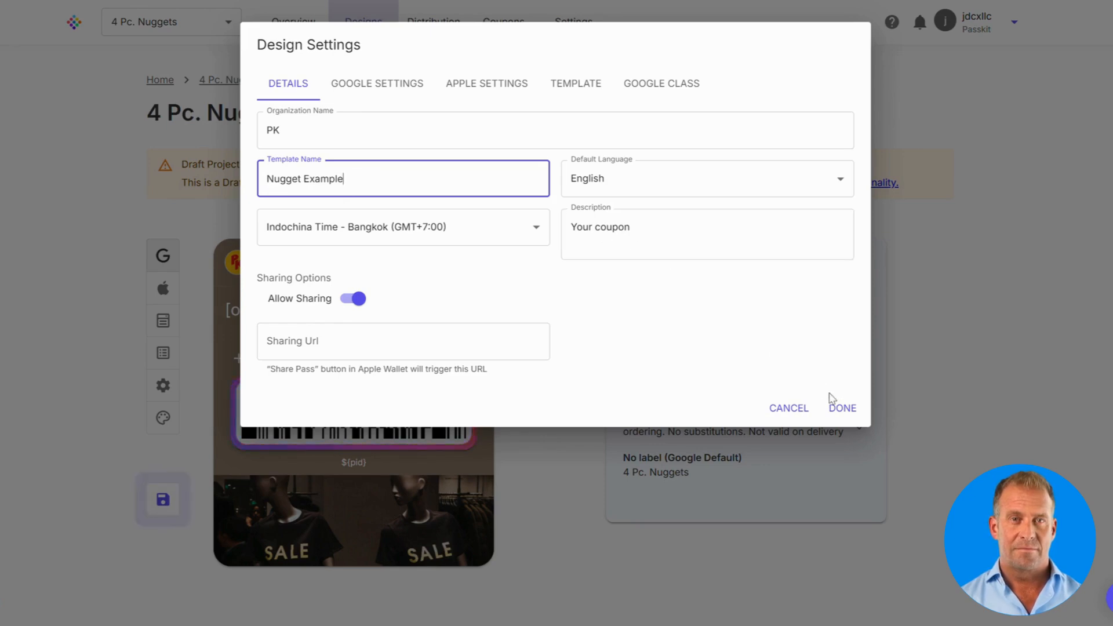
{"action": "left_click", "coordinate": [839, 406]}
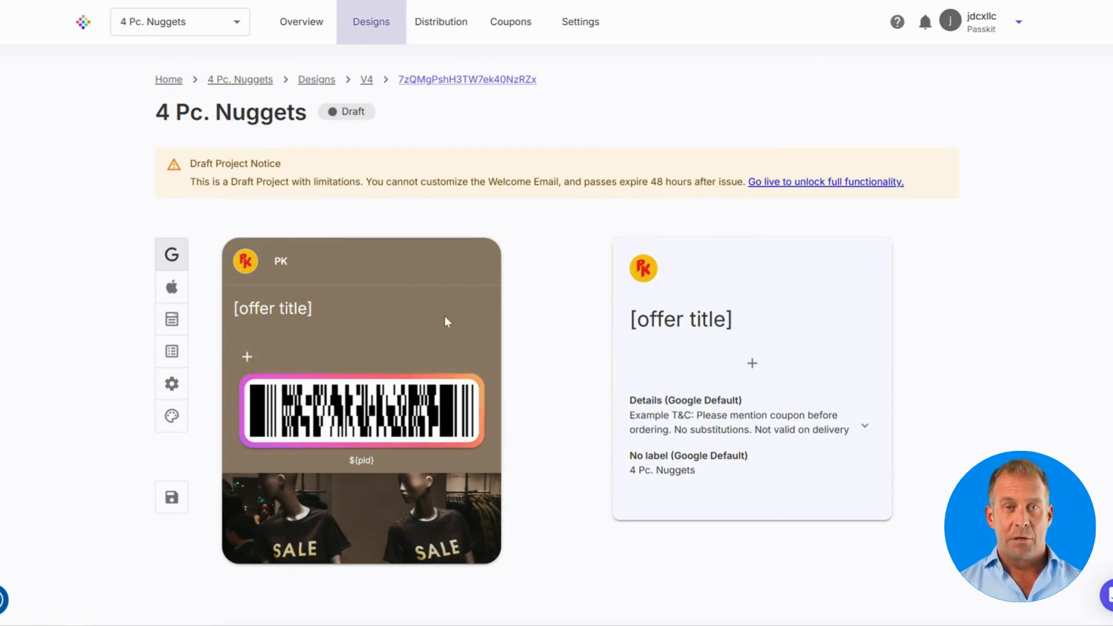
Step: Change the pass background colour to yellow, hex E7B415
{"action": "left_click", "coordinate": [172, 418]}
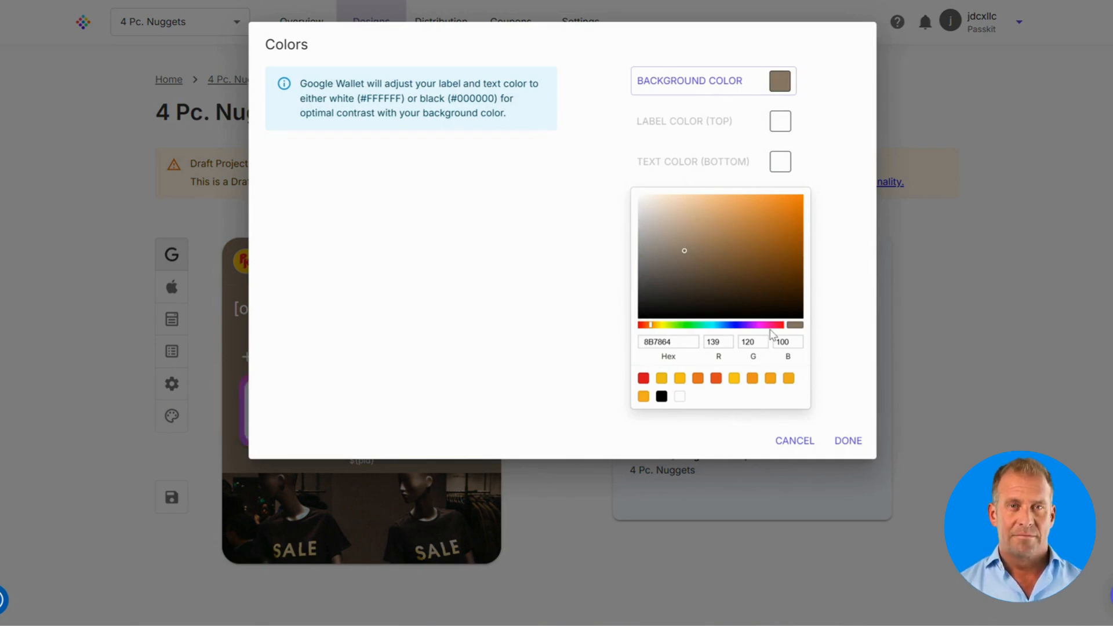
{"action": "left_click", "coordinate": [723, 85]}
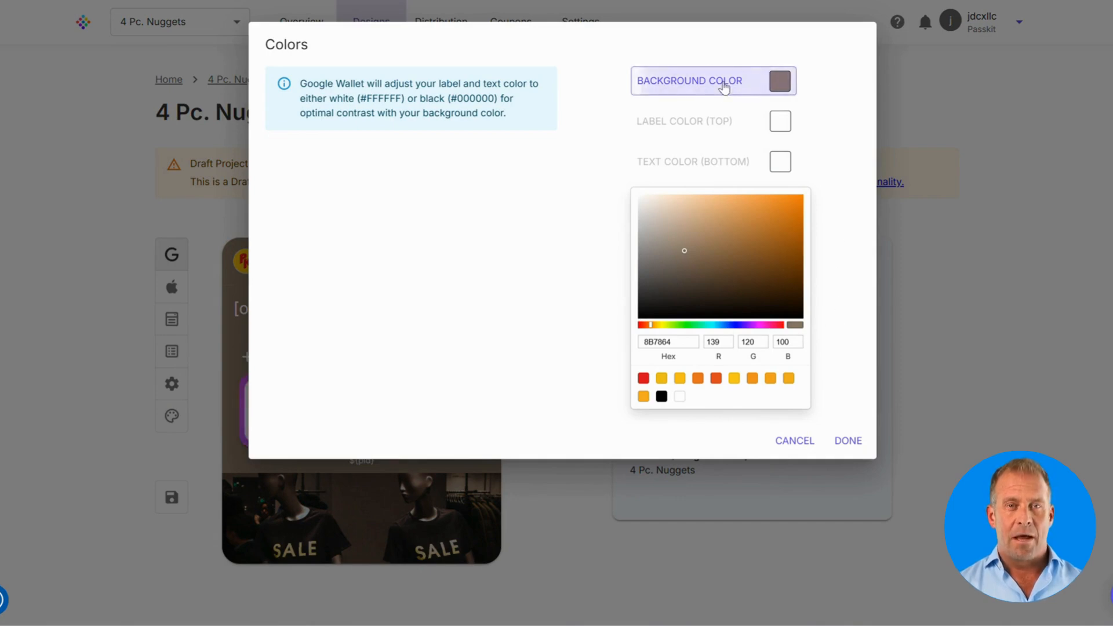
{"action": "double_click", "coordinate": [678, 341]}
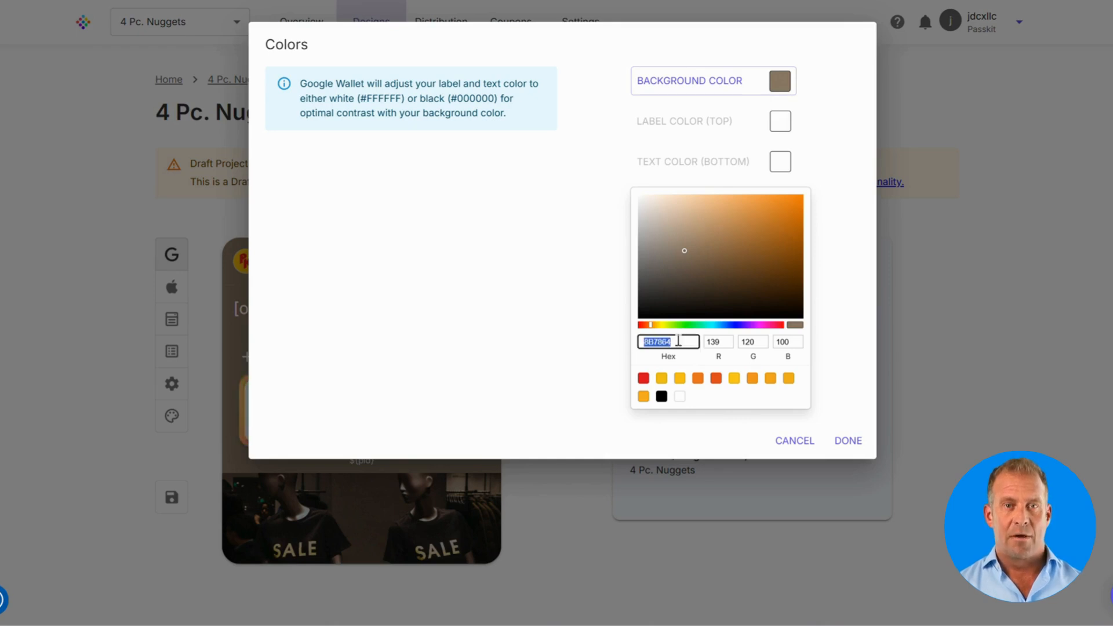
{"action": "type", "text": "E7B415"}
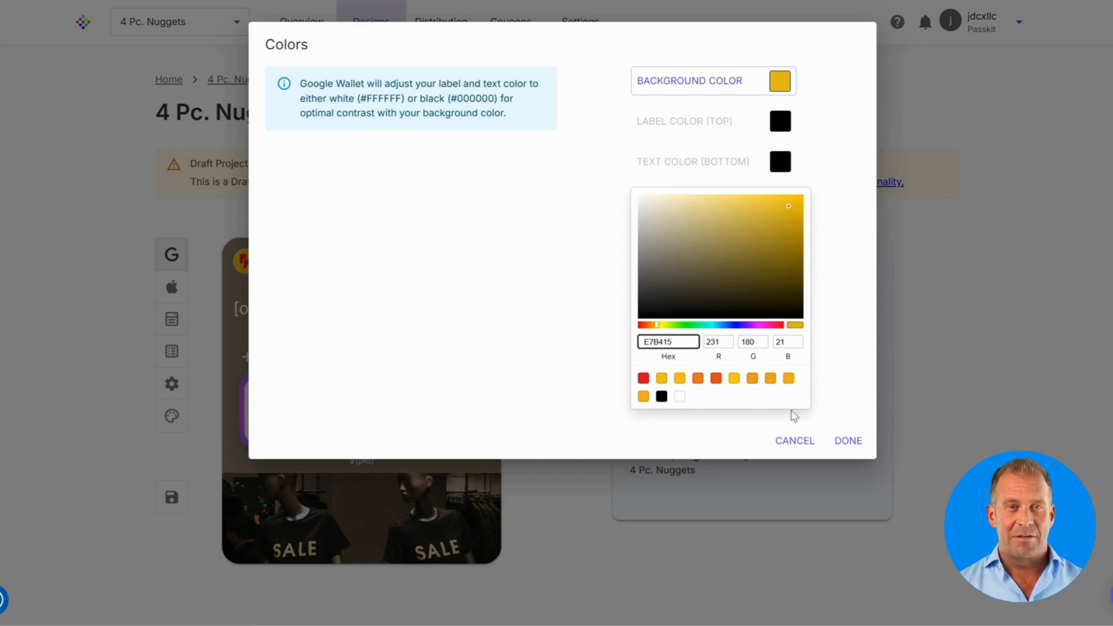
{"action": "left_click", "coordinate": [846, 441]}
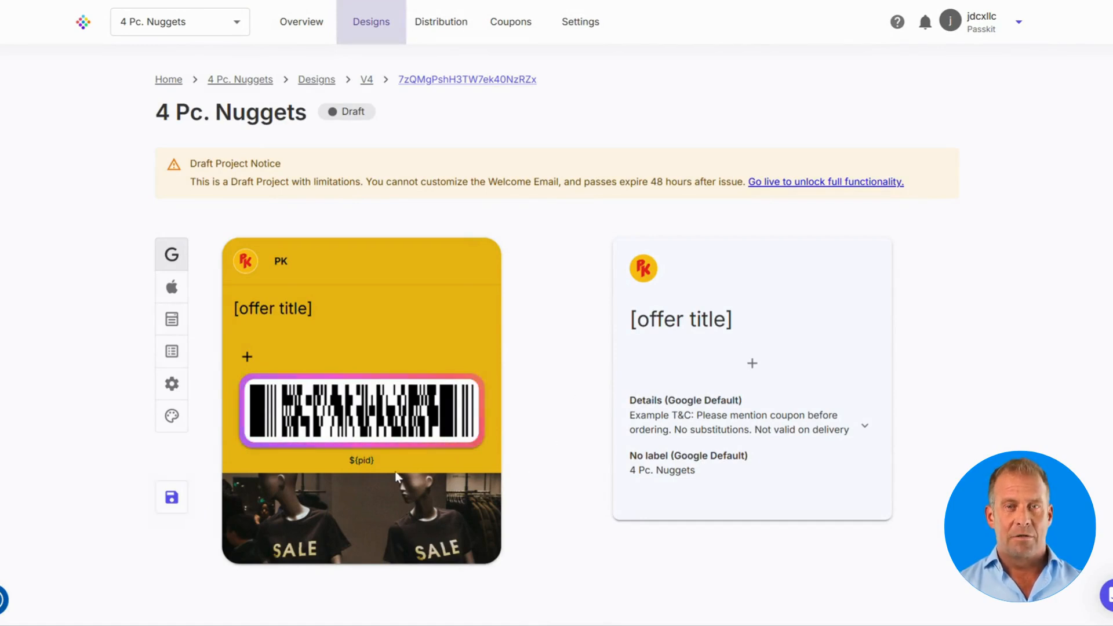
{"action": "left_click", "coordinate": [351, 520]}
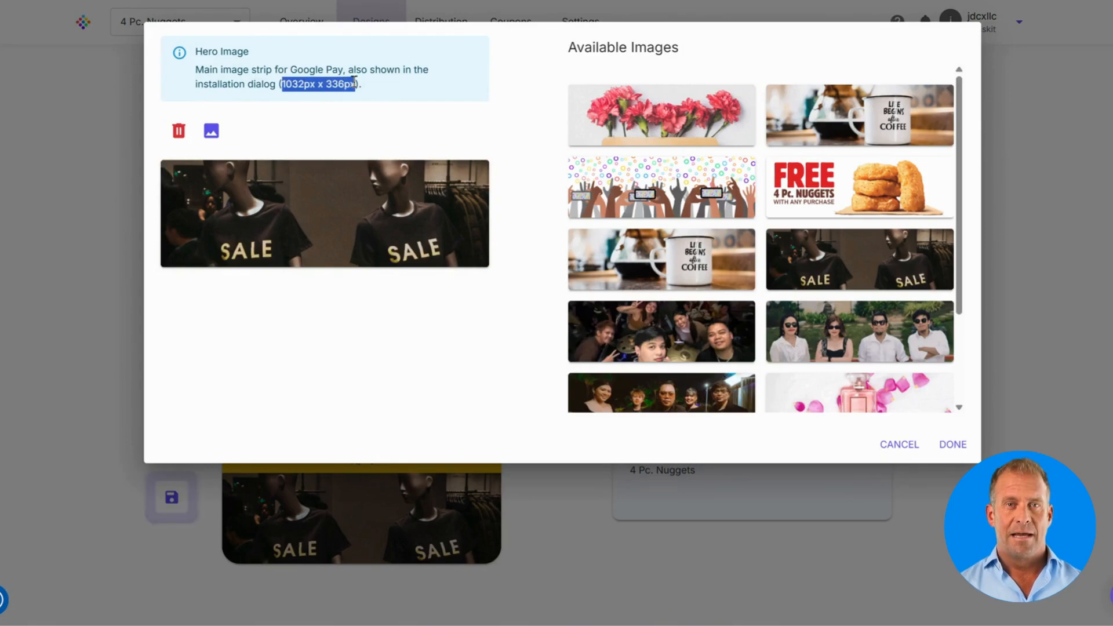
Step: Swap the SALE shirts hero image for the FREE 4 Pc. Nuggets image
{"action": "left_click", "coordinate": [410, 115]}
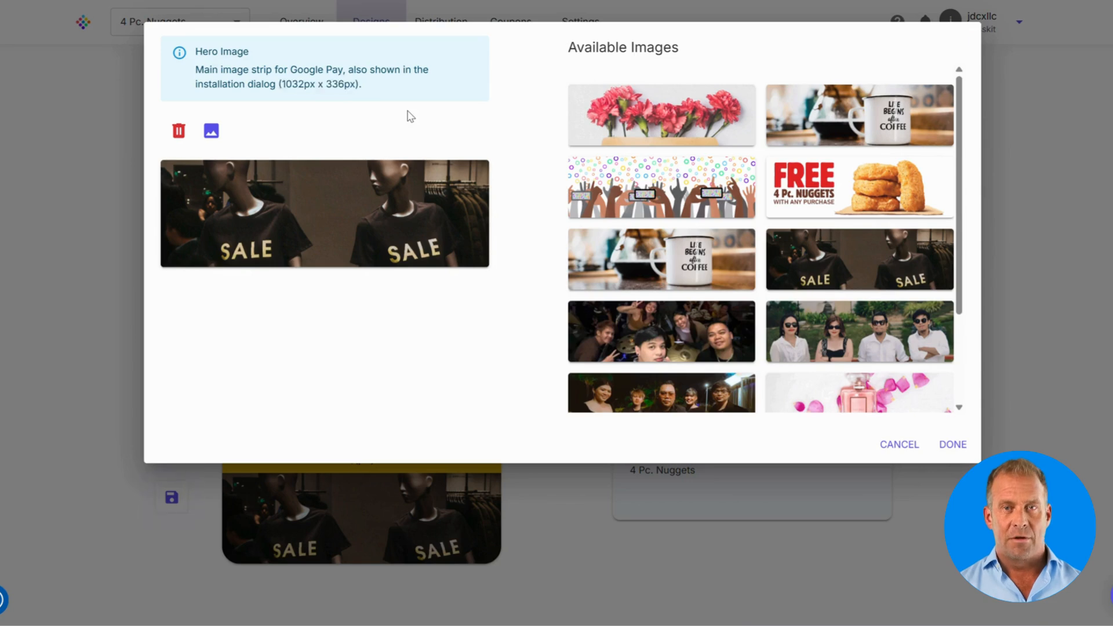
{"action": "left_click", "coordinate": [836, 188]}
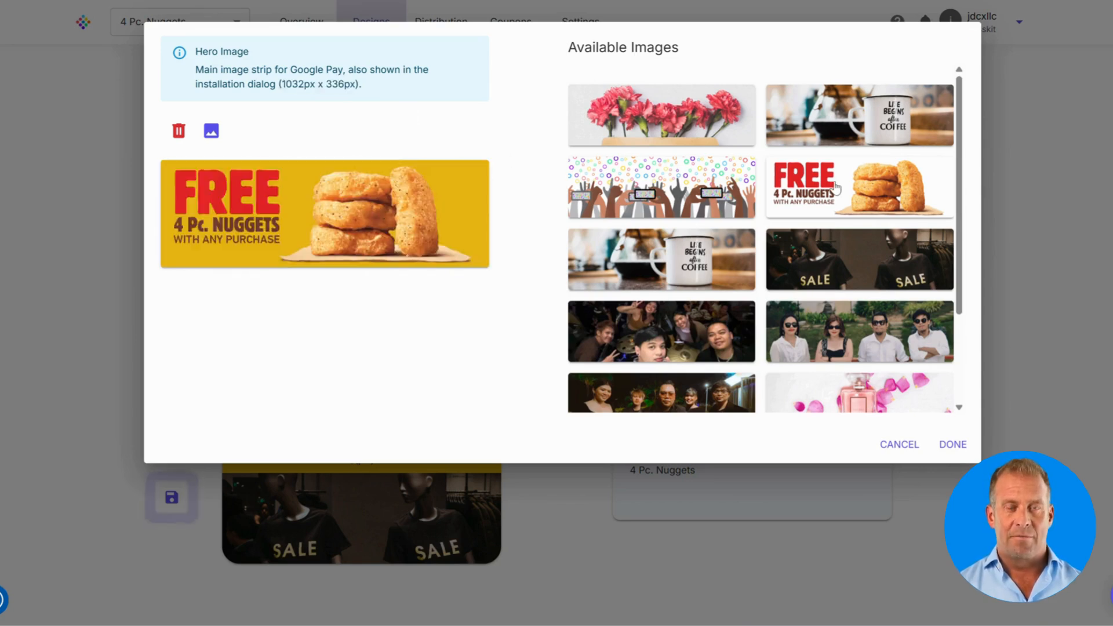
{"action": "left_click", "coordinate": [951, 445]}
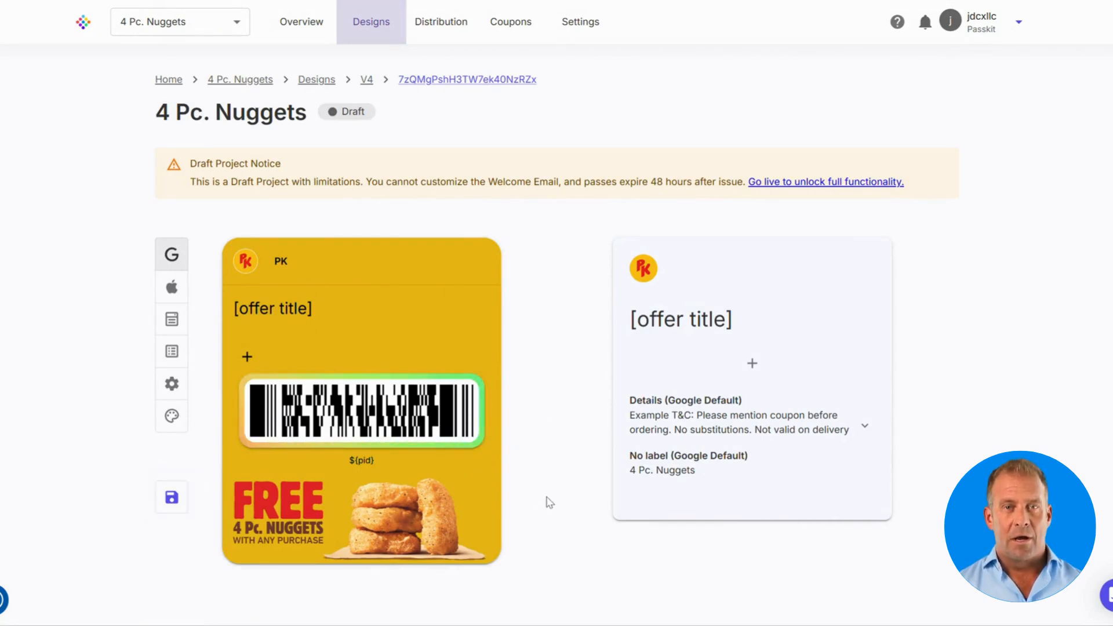
Step: In the barcode settings, preview the QR, Aztec and PDF417 barcode types
{"action": "left_click", "coordinate": [371, 412]}
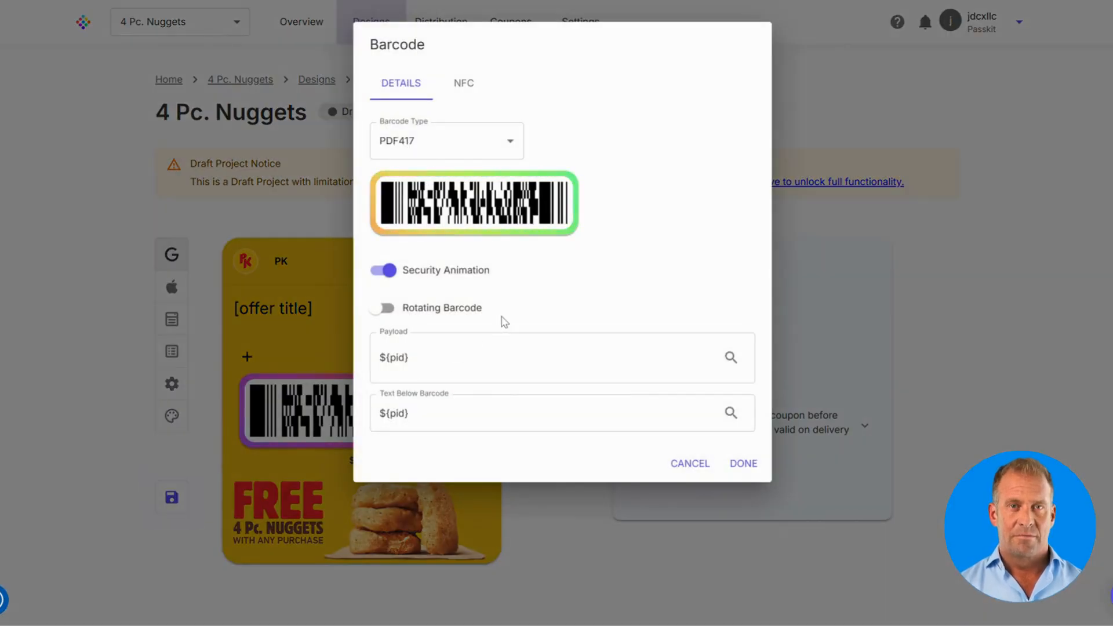
{"action": "left_click", "coordinate": [422, 156]}
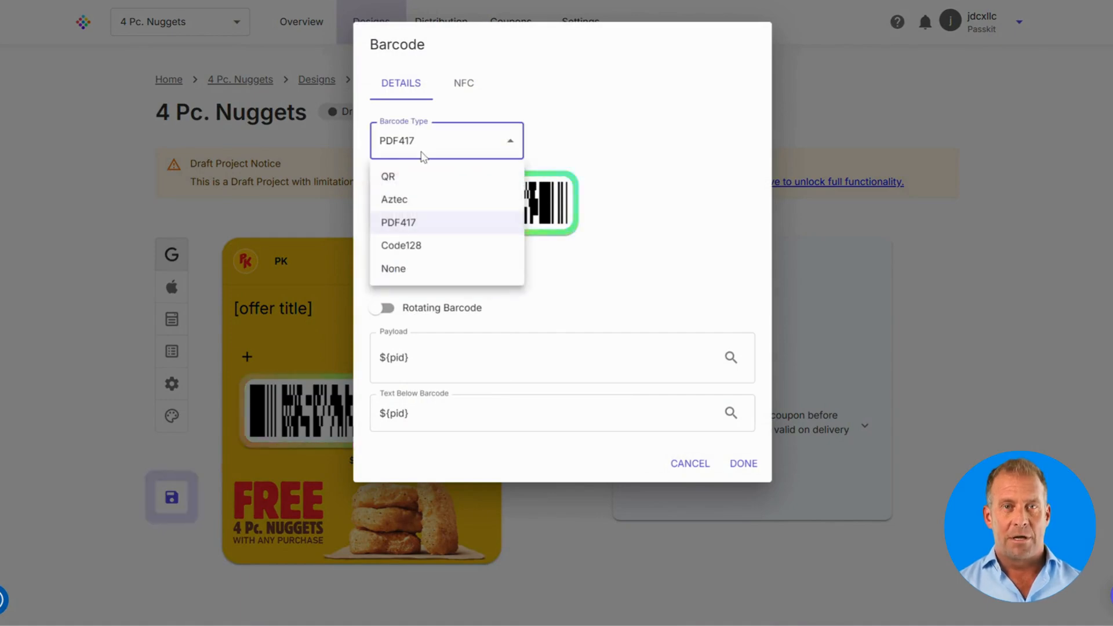
{"action": "left_click", "coordinate": [412, 176]}
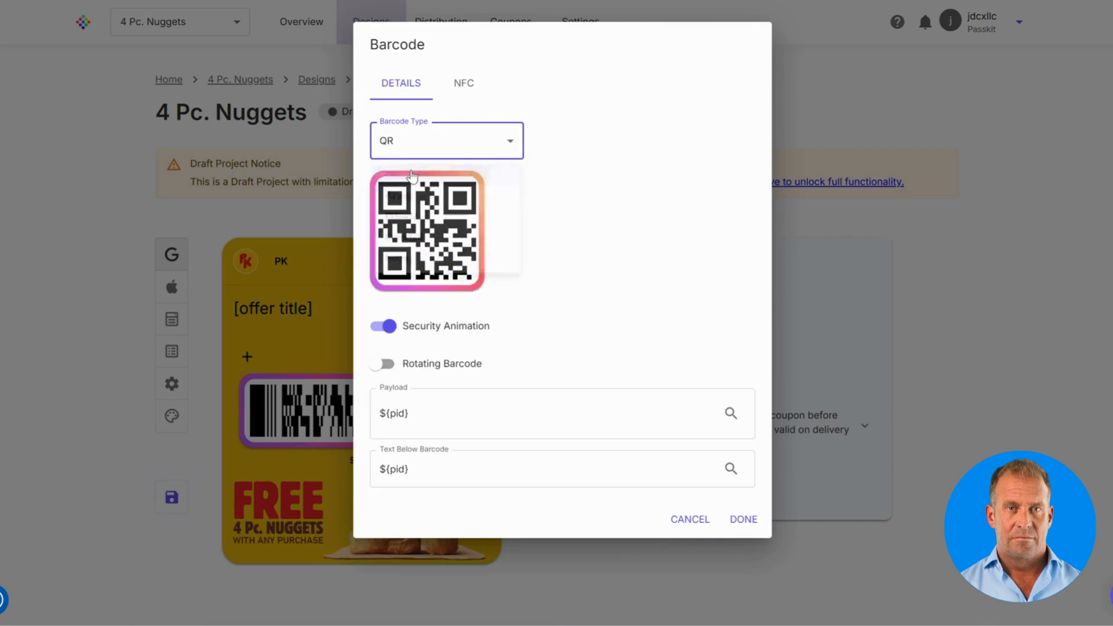
{"action": "left_click", "coordinate": [414, 156]}
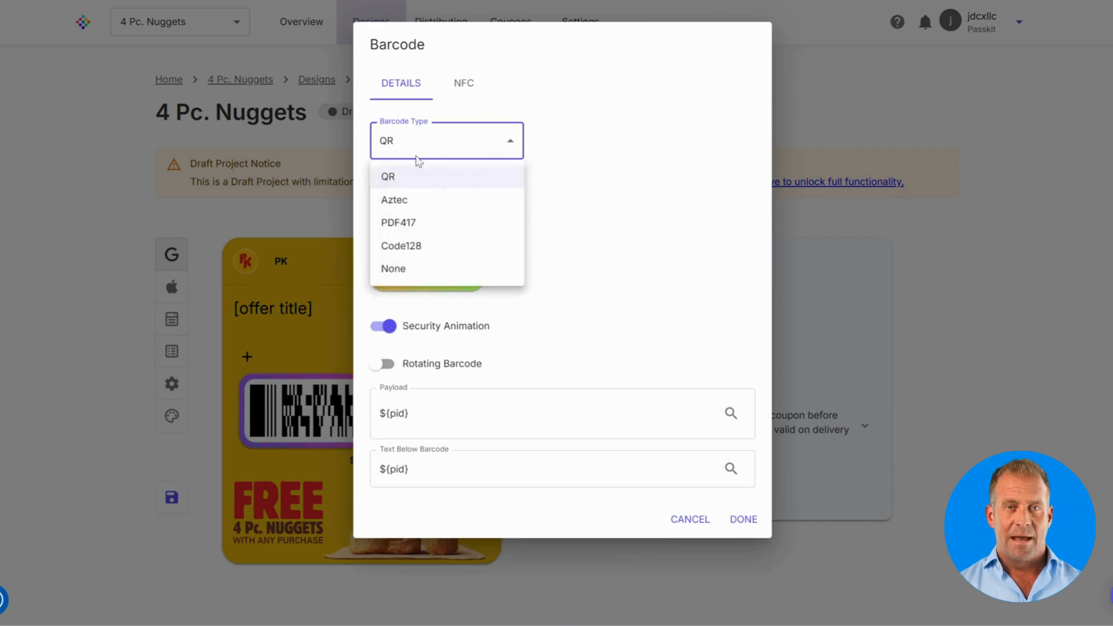
{"action": "left_click", "coordinate": [414, 201]}
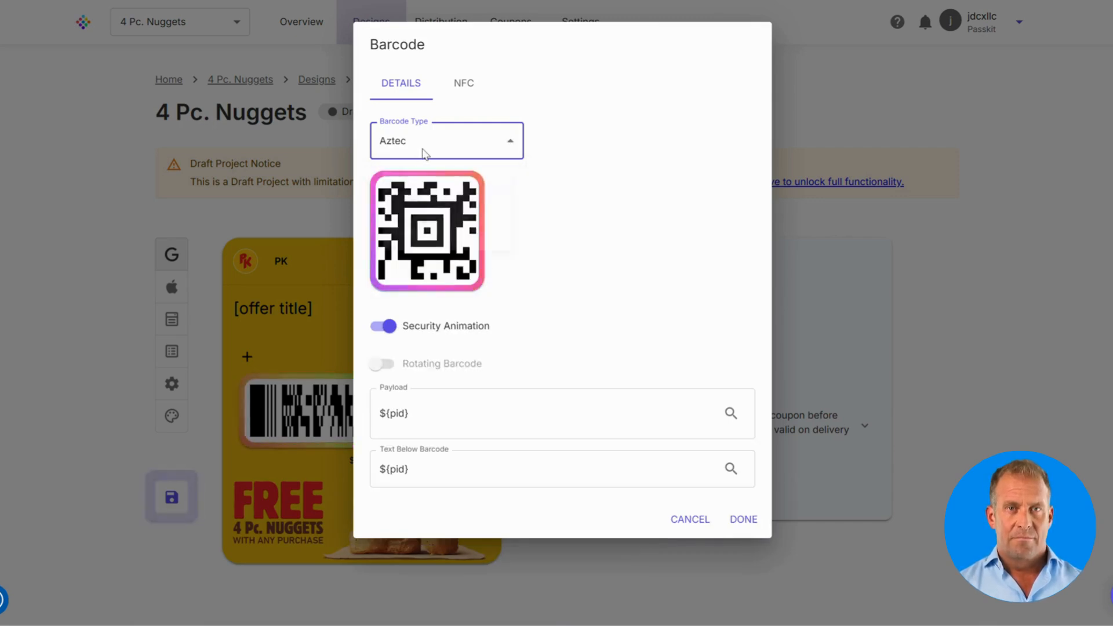
{"action": "left_click", "coordinate": [423, 153]}
{"action": "left_click", "coordinate": [413, 221]}
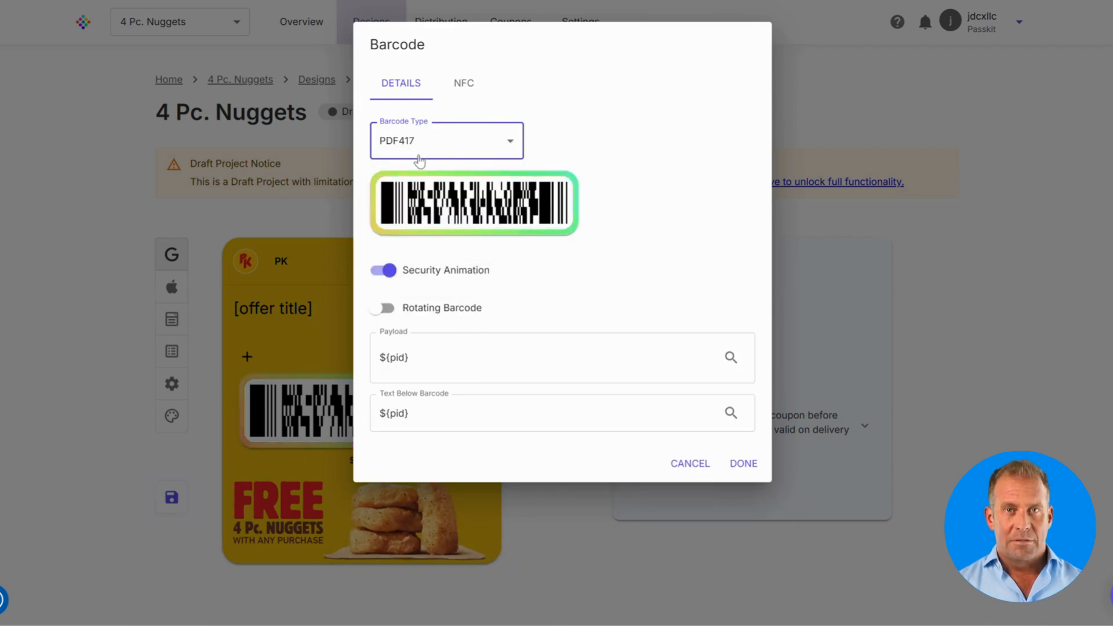
Step: Preview the Code128 and None barcode types, leaving PDF417 as the type
{"action": "left_click", "coordinate": [417, 154]}
{"action": "left_click", "coordinate": [423, 245]}
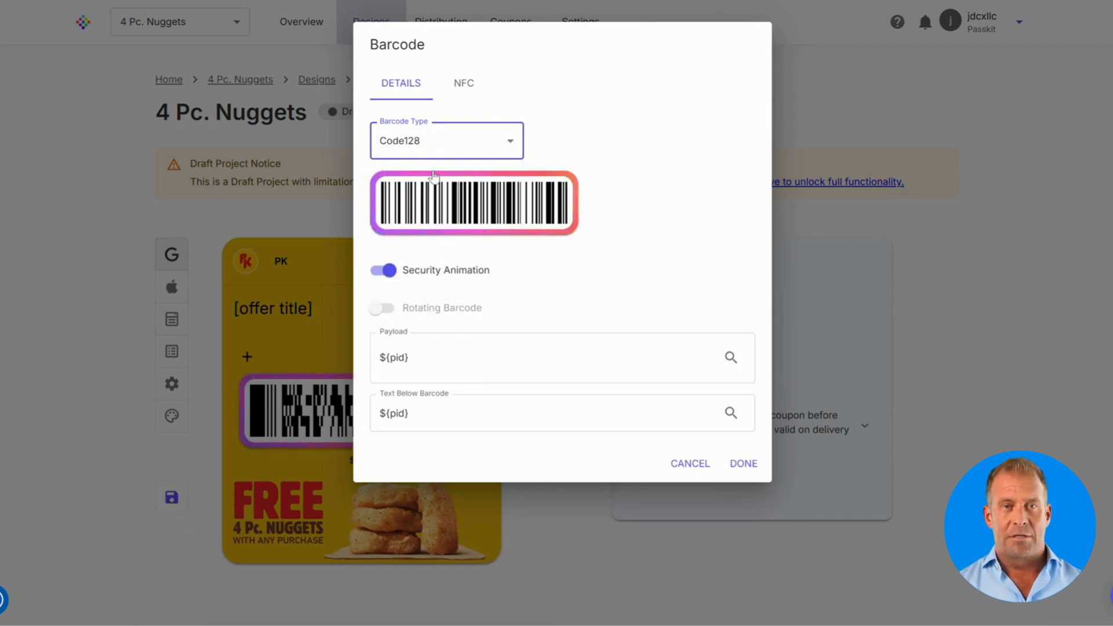
{"action": "left_click", "coordinate": [441, 149]}
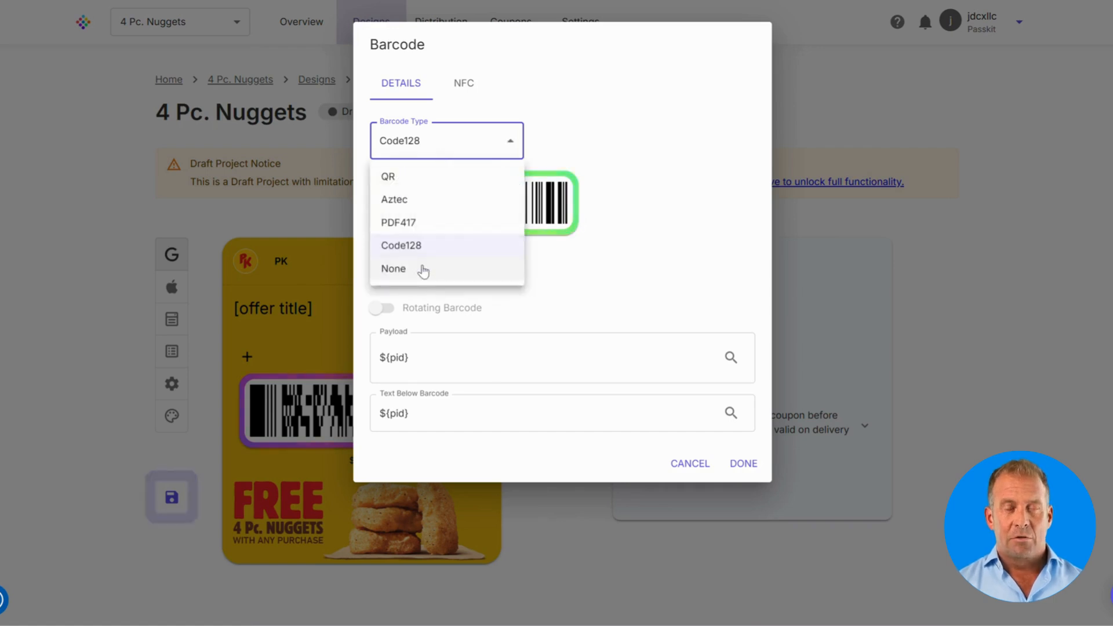
{"action": "left_click", "coordinate": [423, 268]}
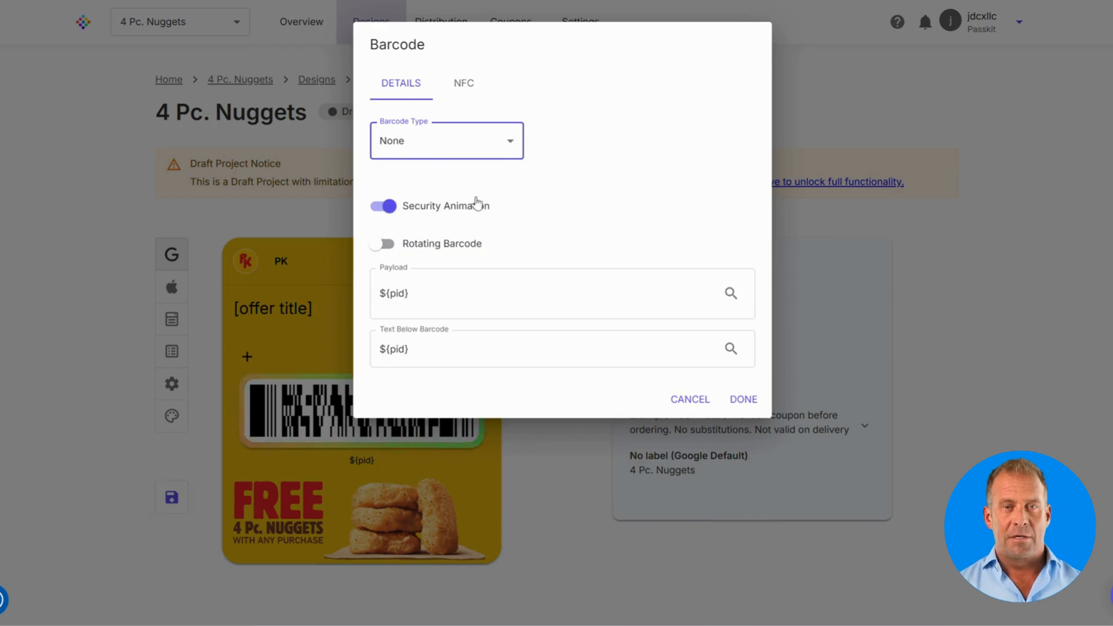
{"action": "mouse_move", "coordinate": [385, 219]}
{"action": "mouse_move", "coordinate": [489, 248]}
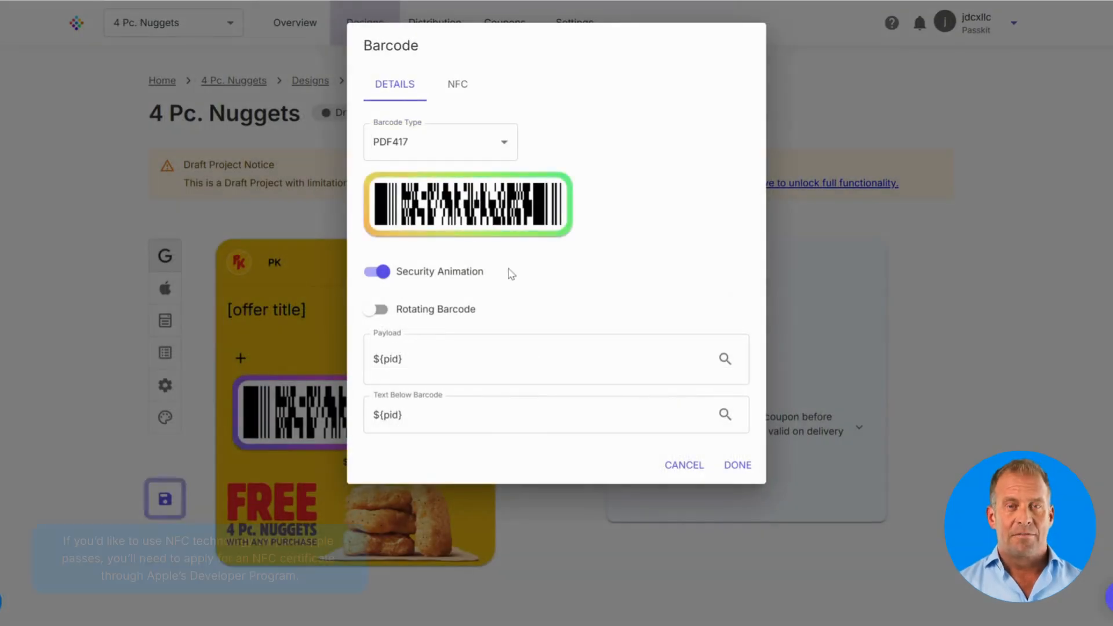
Step: Toggle Use NFC on and back off, leaving NFC disabled, and close the barcode dialog
{"action": "left_click", "coordinate": [458, 85]}
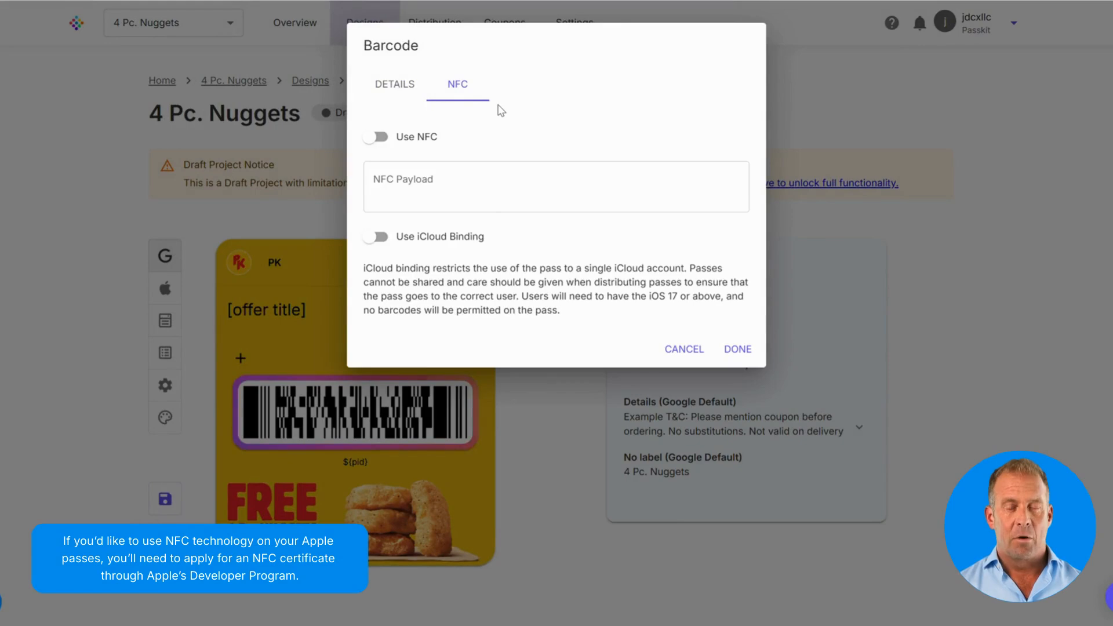
{"action": "left_click", "coordinate": [378, 139]}
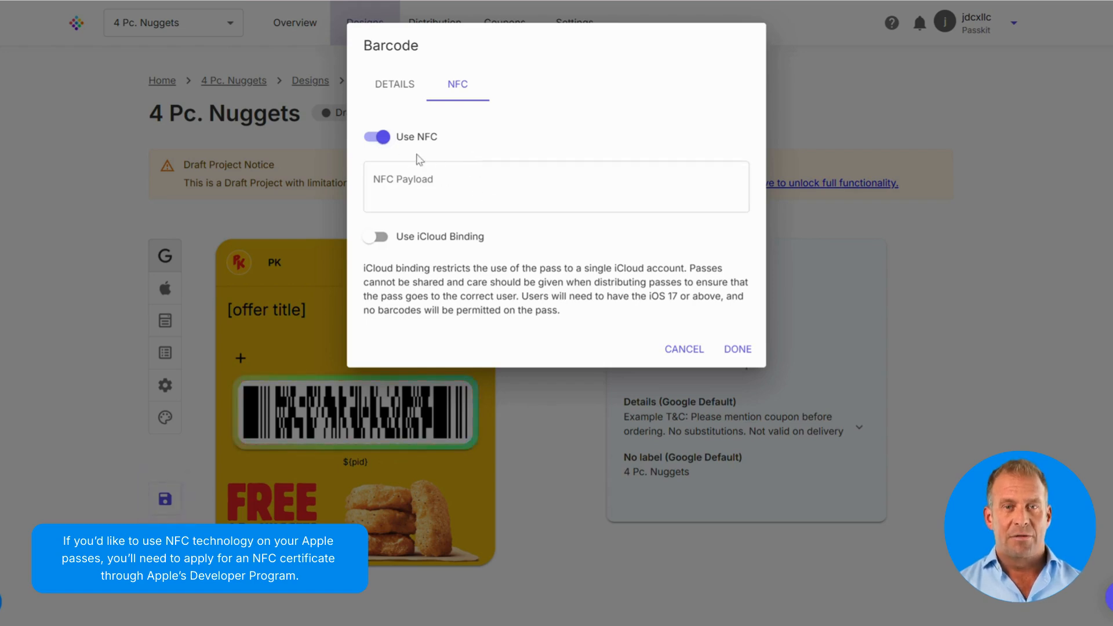
{"action": "left_click", "coordinate": [381, 137]}
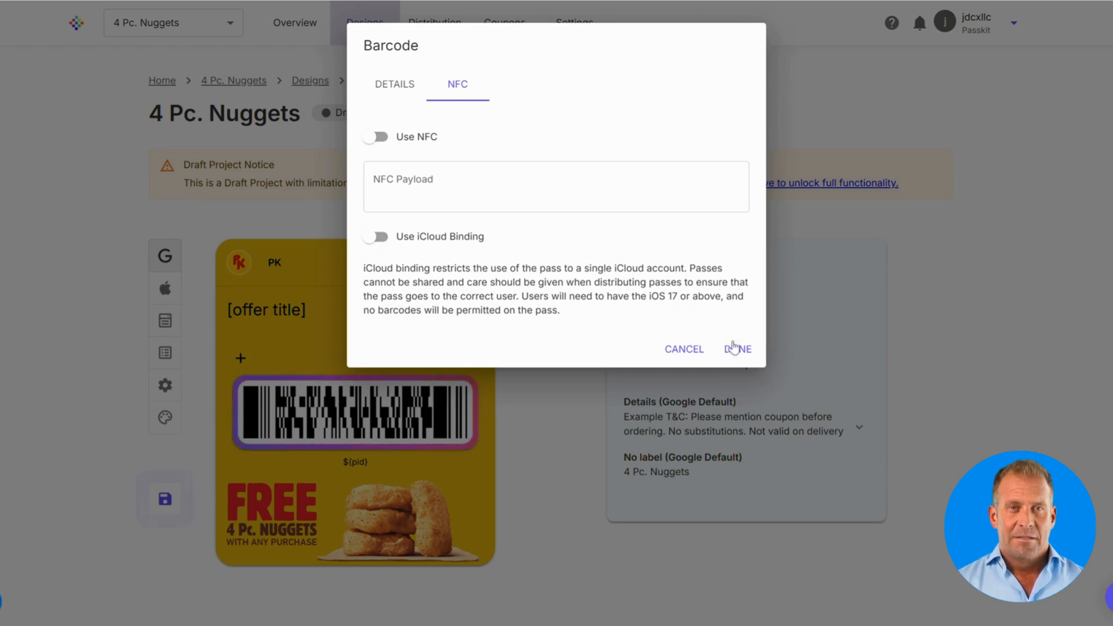
{"action": "left_click", "coordinate": [738, 350]}
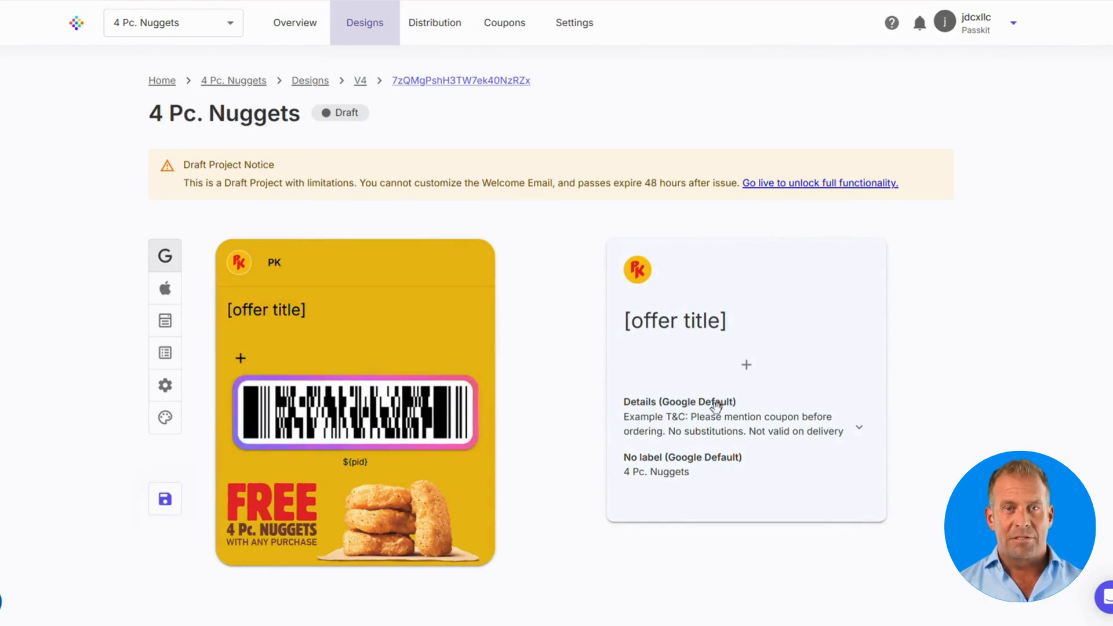
Step: Add a Coupon Data Expiry Date field to the Google pass, keeping Date - 10/28/2024 format
{"action": "left_click", "coordinate": [747, 367]}
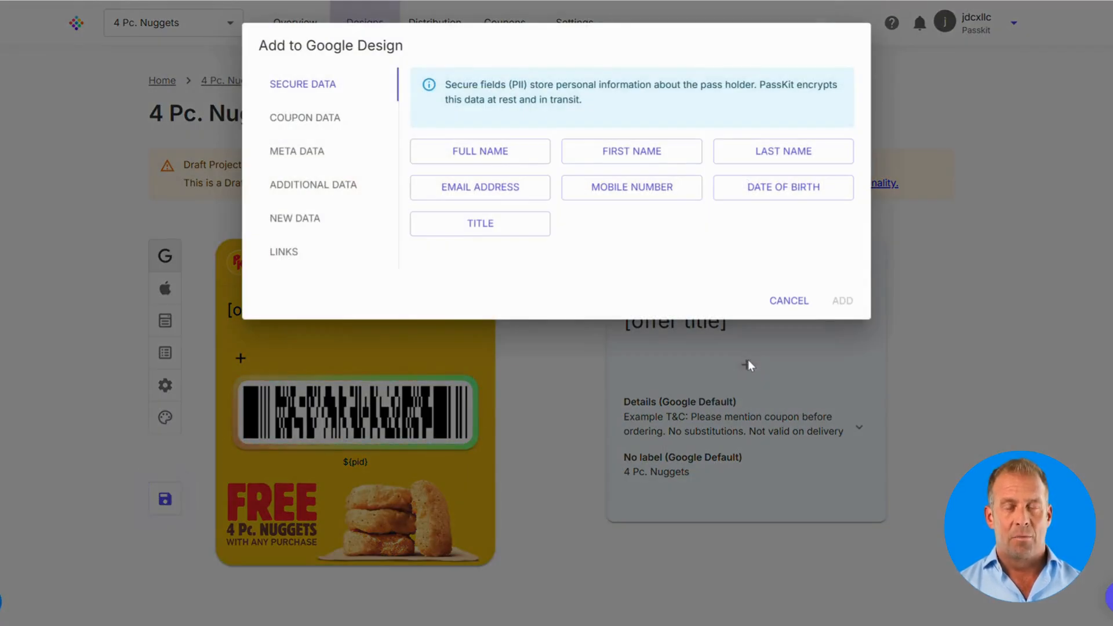
{"action": "left_click", "coordinate": [318, 122]}
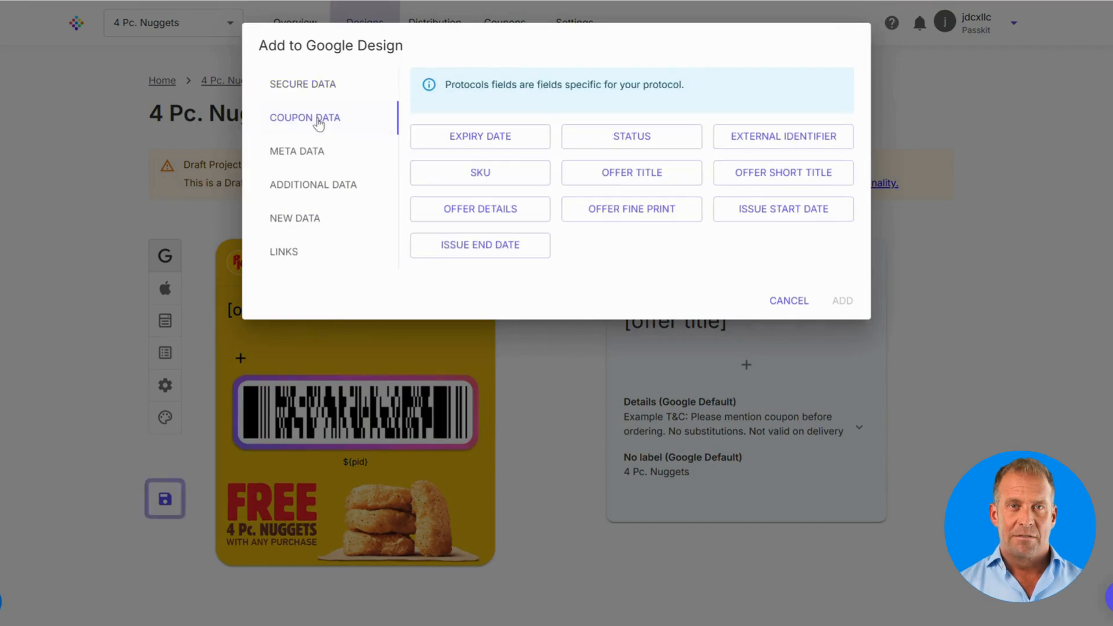
{"action": "left_click", "coordinate": [470, 138]}
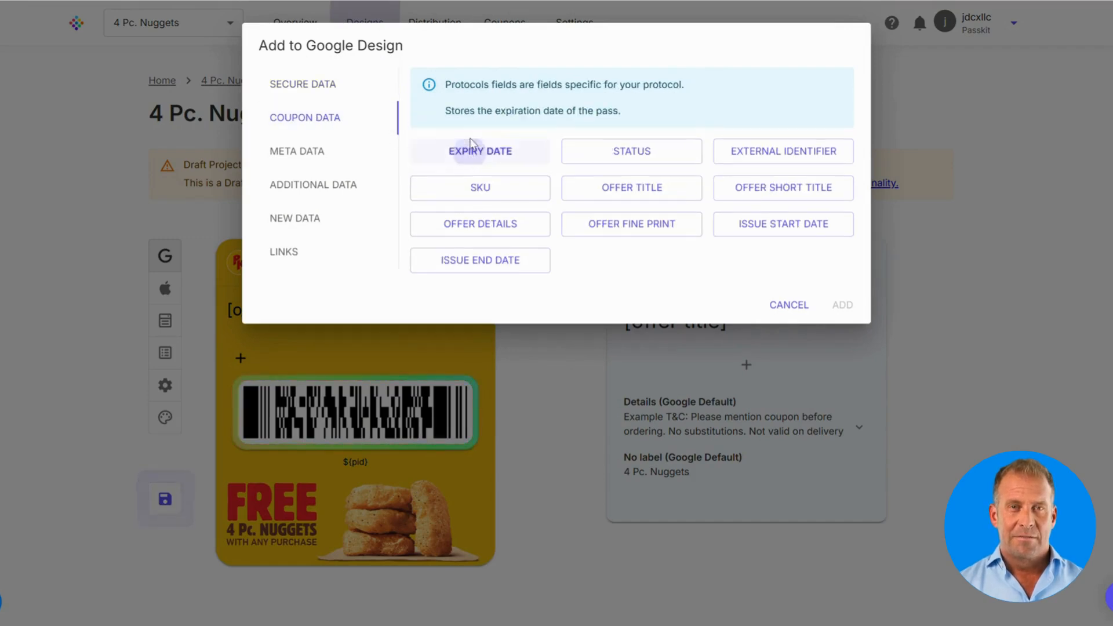
{"action": "left_click", "coordinate": [848, 312]}
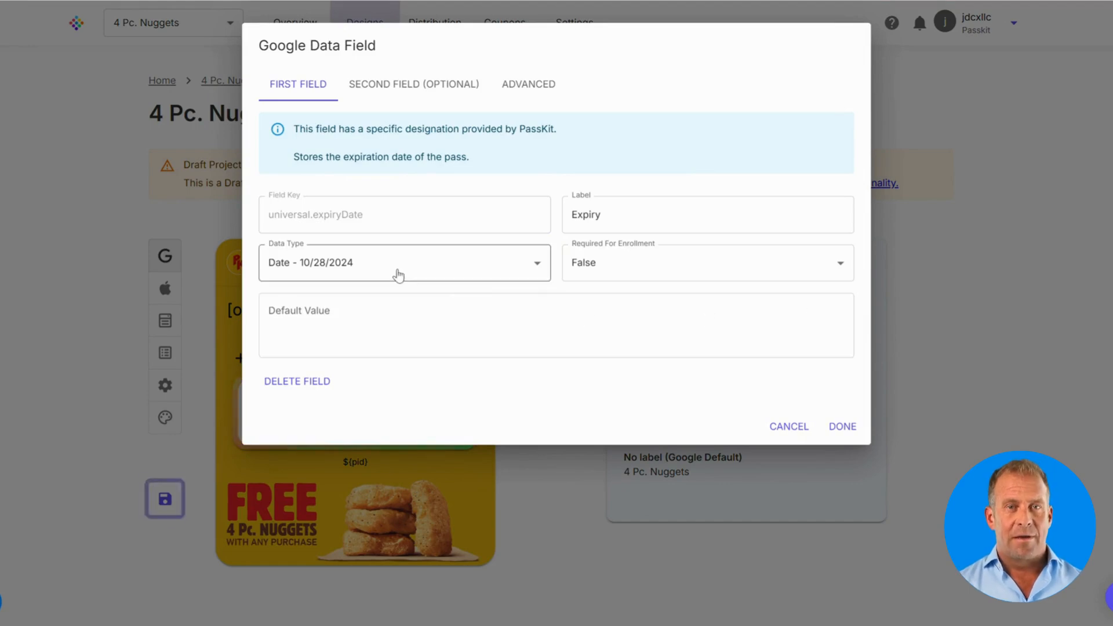
{"action": "left_click", "coordinate": [398, 271]}
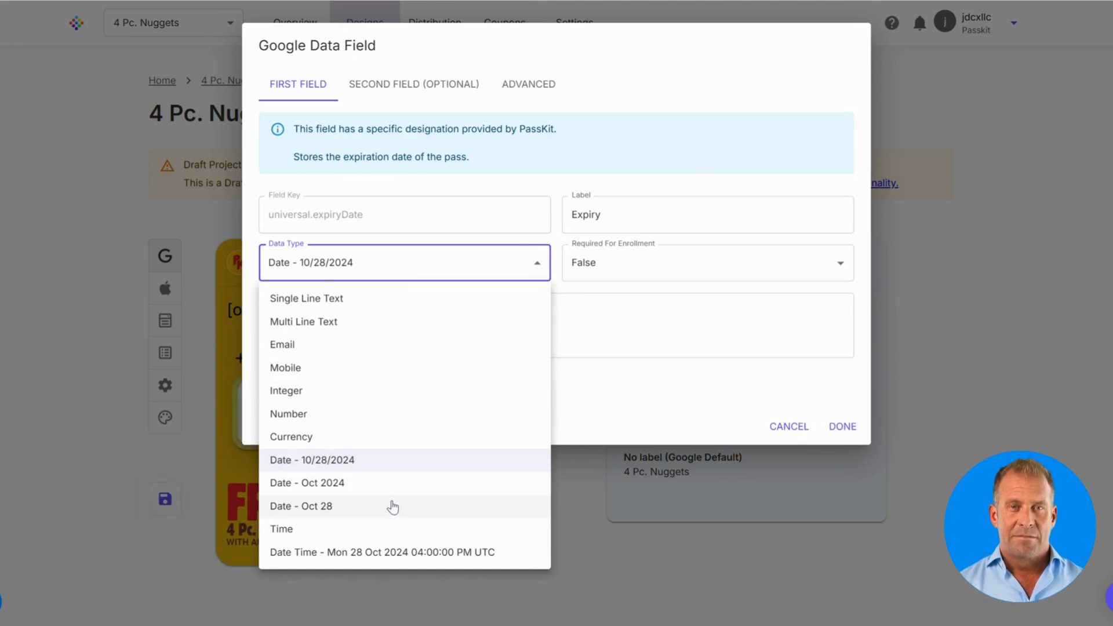
{"action": "left_click", "coordinate": [609, 406]}
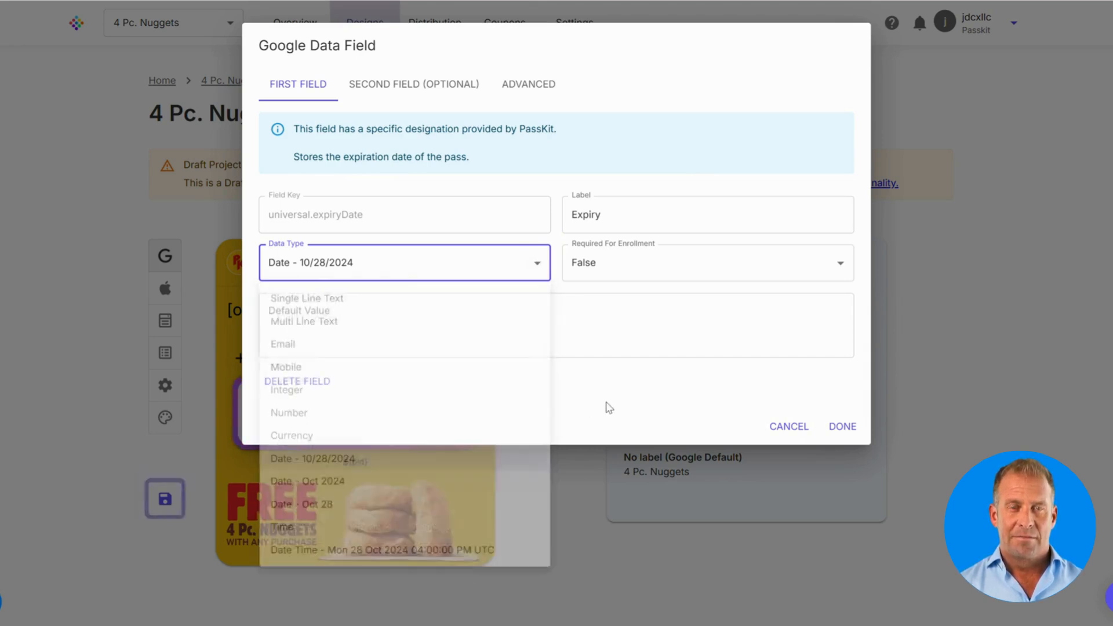
{"action": "left_click", "coordinate": [841, 427]}
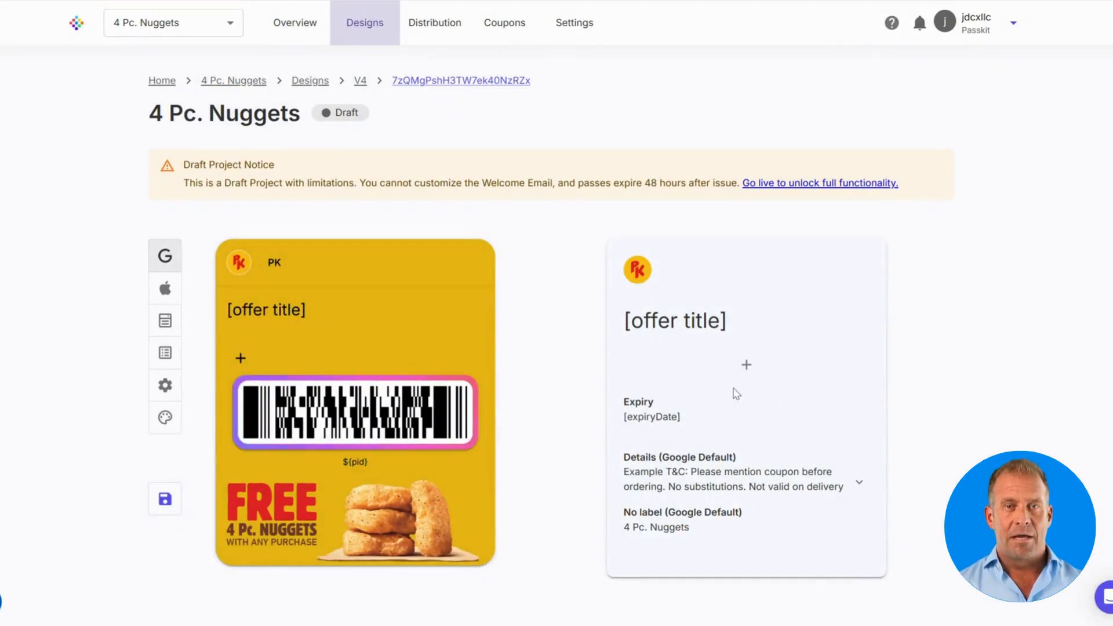
{"action": "left_click", "coordinate": [744, 366]}
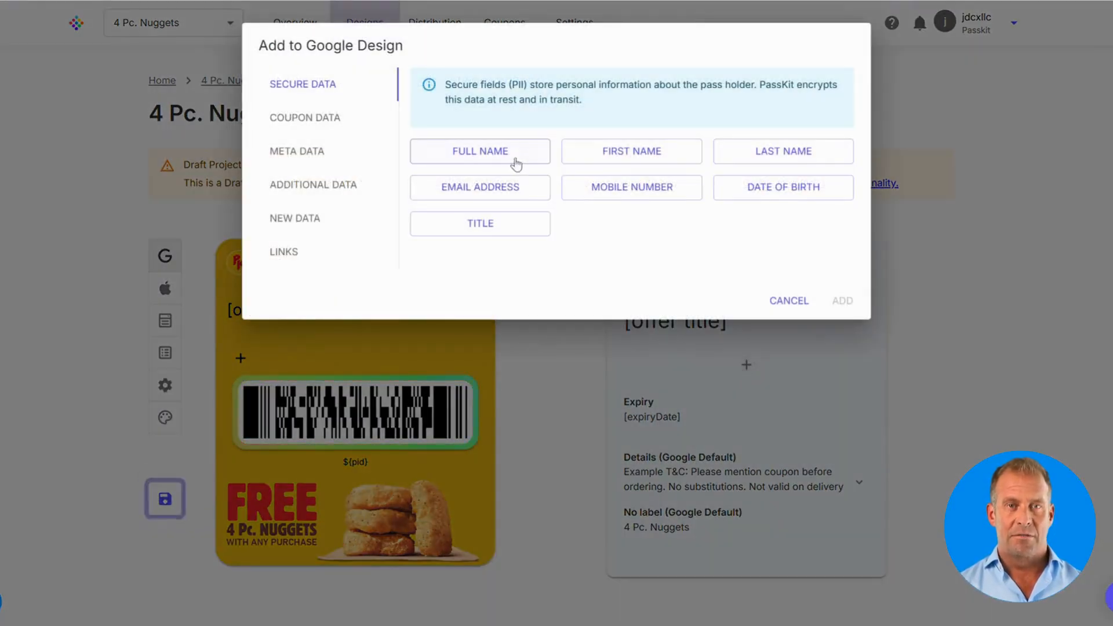
Step: Add the FIRST NAME field, then the LAST NAME field, to the Google pass details
{"action": "left_click", "coordinate": [585, 158]}
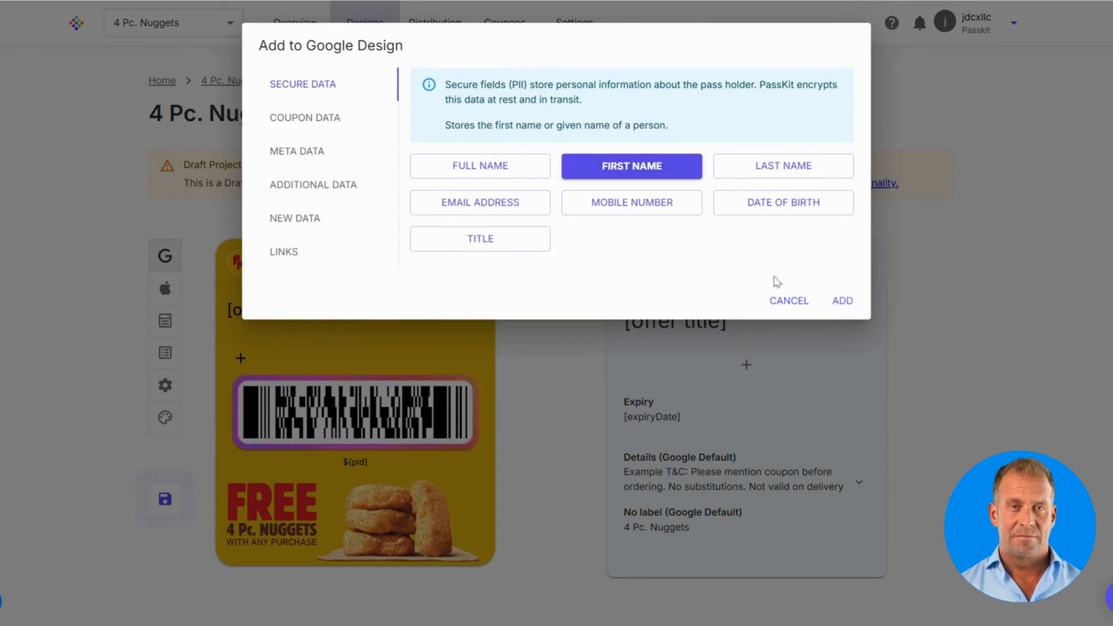
{"action": "left_click", "coordinate": [839, 304]}
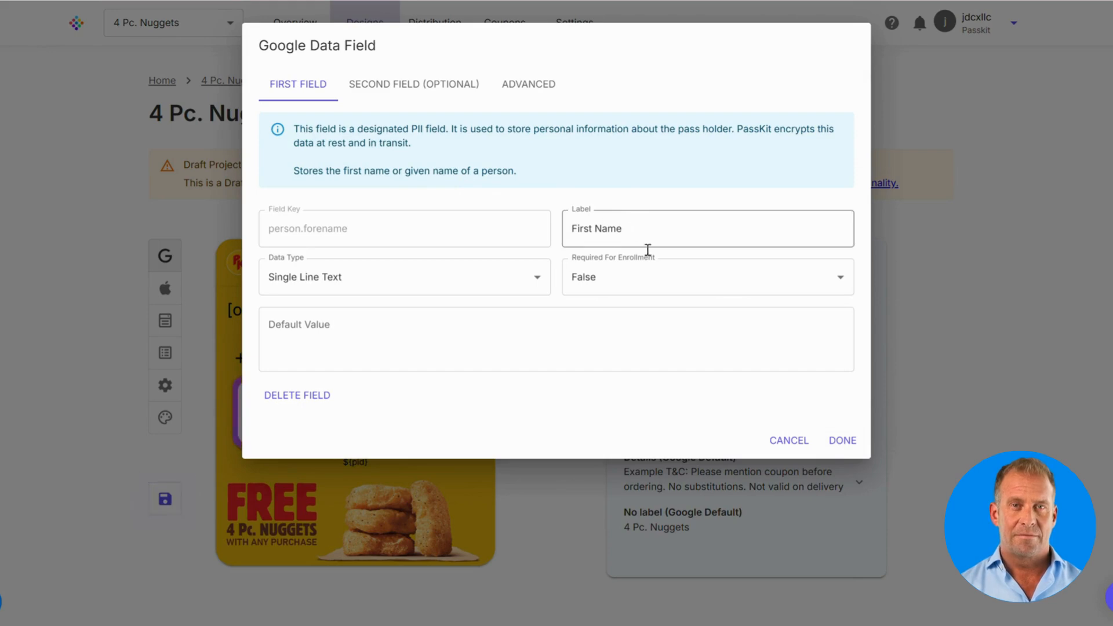
{"action": "left_click", "coordinate": [842, 441]}
{"action": "scroll", "coordinate": [844, 427], "scroll_direction": "down", "scroll_amount": 3}
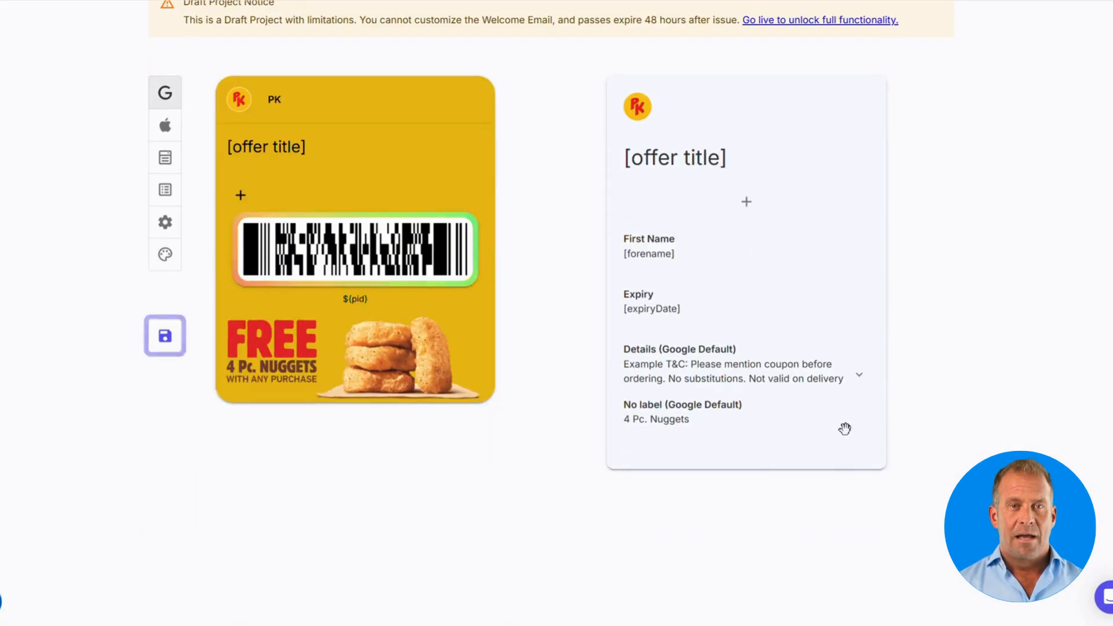
{"action": "left_click", "coordinate": [748, 204]}
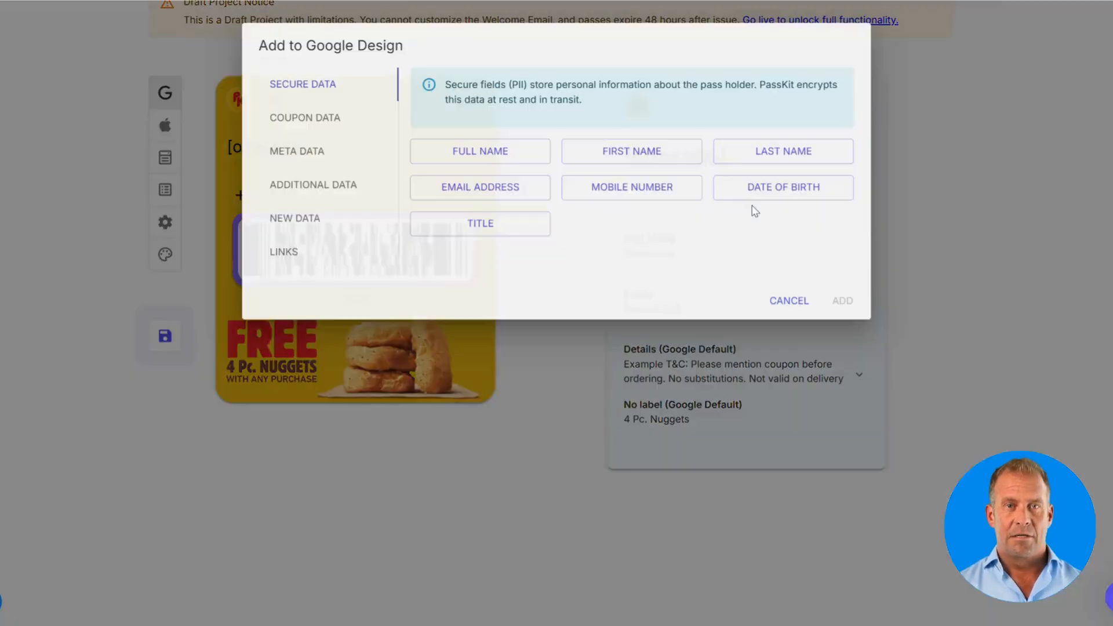
{"action": "left_click", "coordinate": [772, 158]}
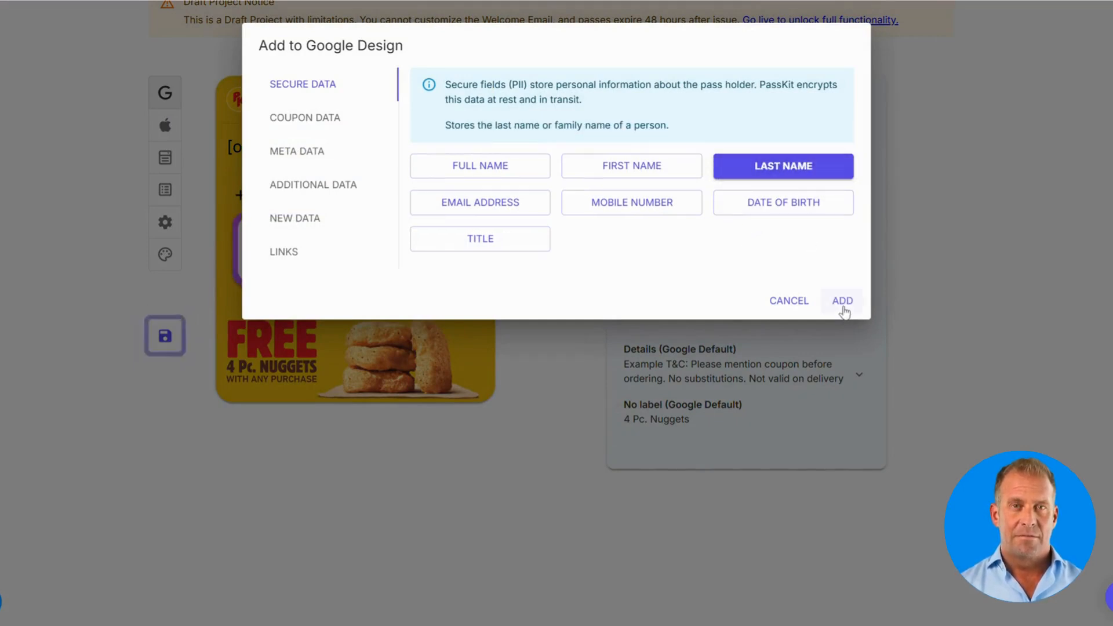
{"action": "left_click", "coordinate": [843, 303]}
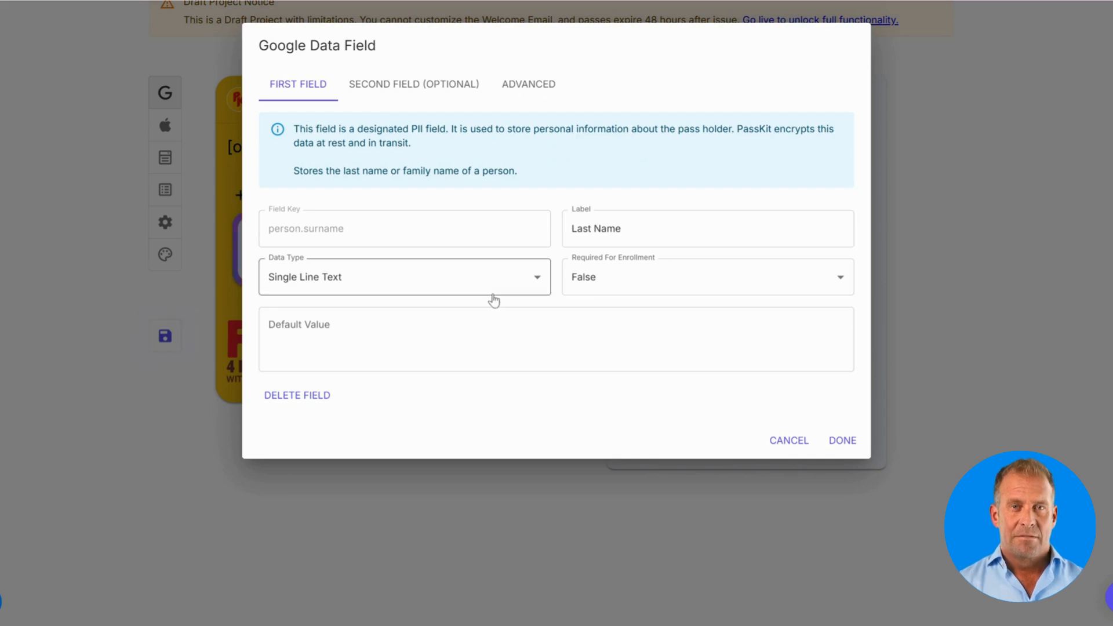
{"action": "left_click", "coordinate": [837, 444]}
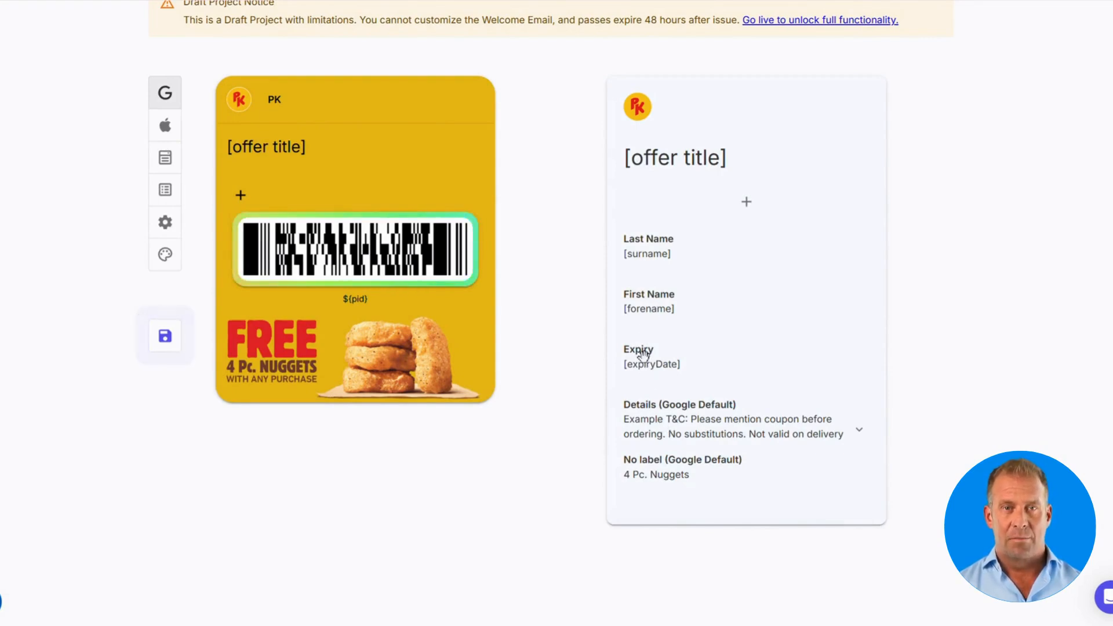
Step: Drag Expiry to the top of the field list and First Name above Last Name
{"action": "left_click_drag", "start_coordinate": [643, 354], "coordinate": [649, 242]}
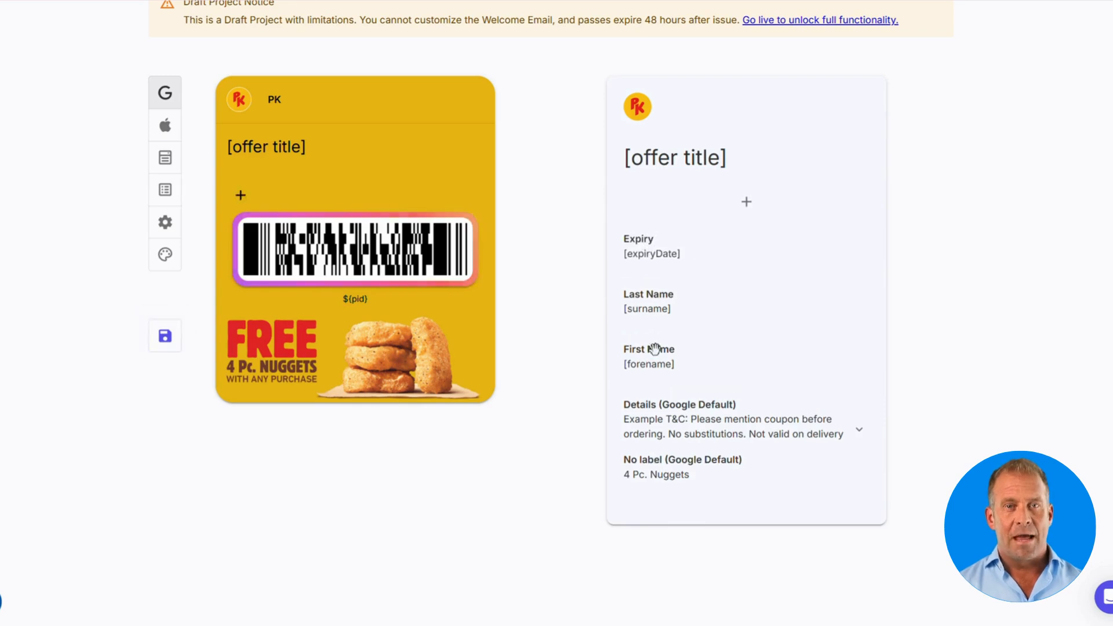
{"action": "left_click_drag", "start_coordinate": [653, 354], "coordinate": [651, 285]}
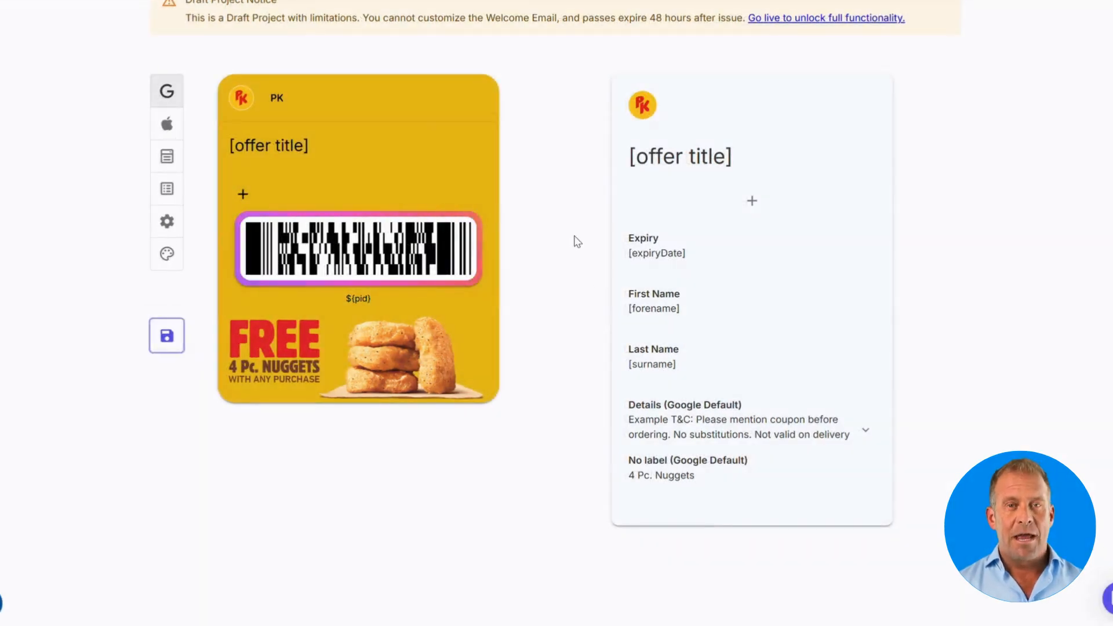
{"action": "left_click", "coordinate": [367, 237]}
Step: Switch the barcode type to QR and enable Use NFC for the pass
{"action": "left_click", "coordinate": [419, 142]}
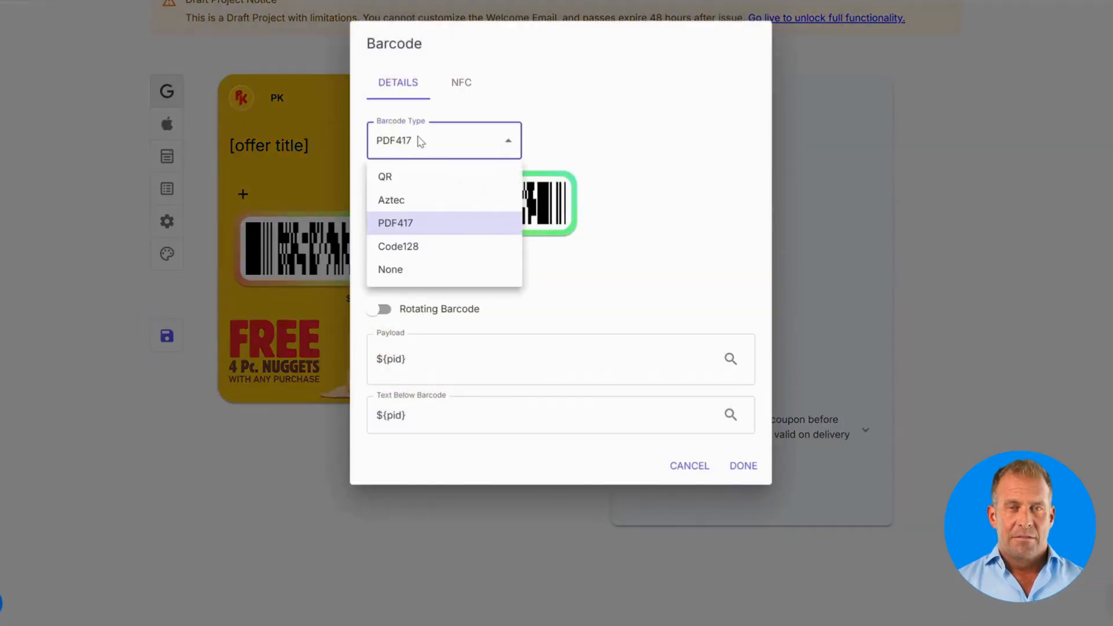
{"action": "left_click", "coordinate": [399, 177]}
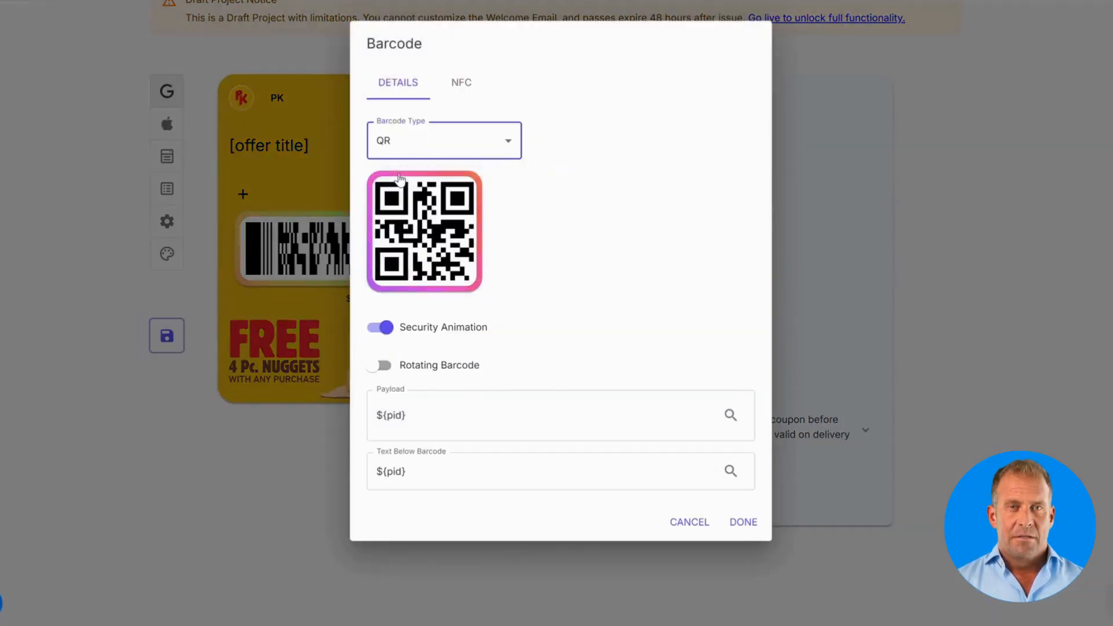
{"action": "left_click", "coordinate": [451, 91]}
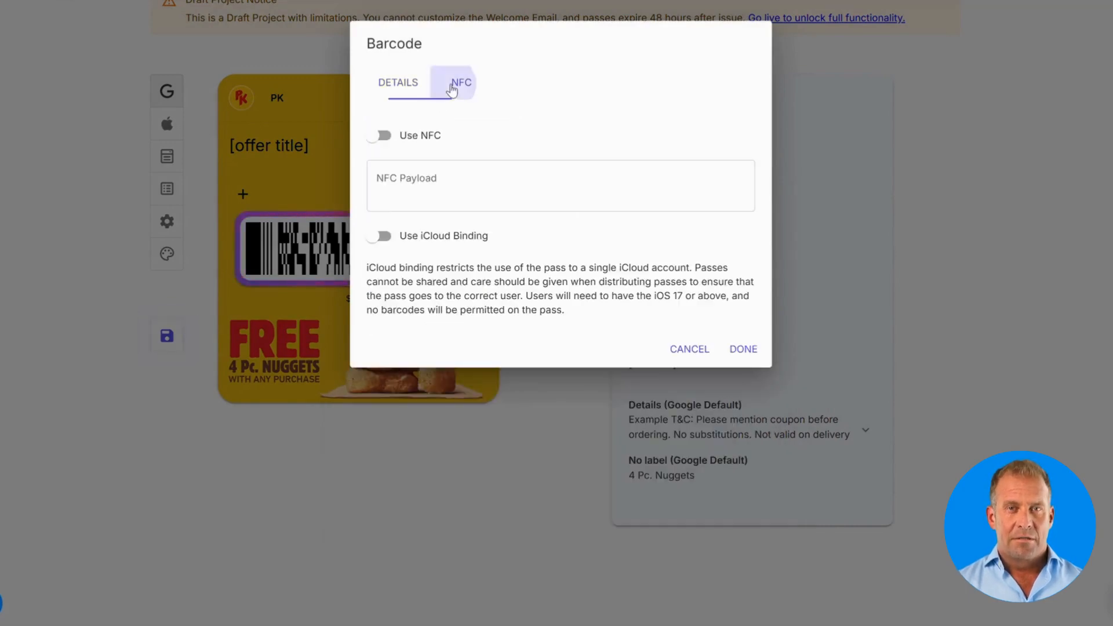
{"action": "left_click", "coordinate": [406, 137]}
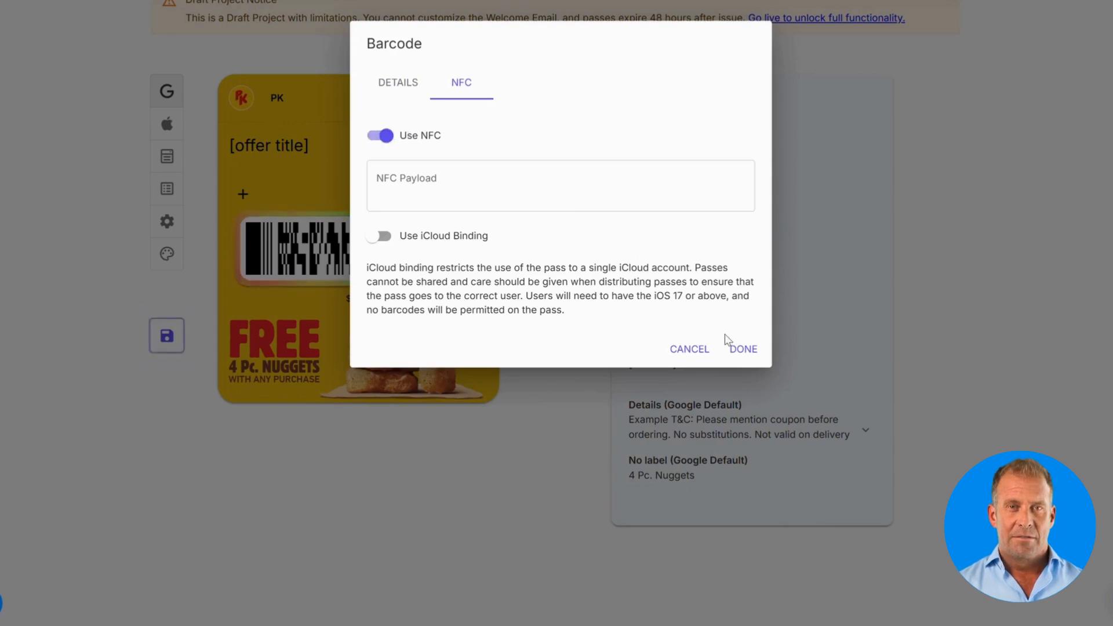
{"action": "left_click", "coordinate": [741, 350]}
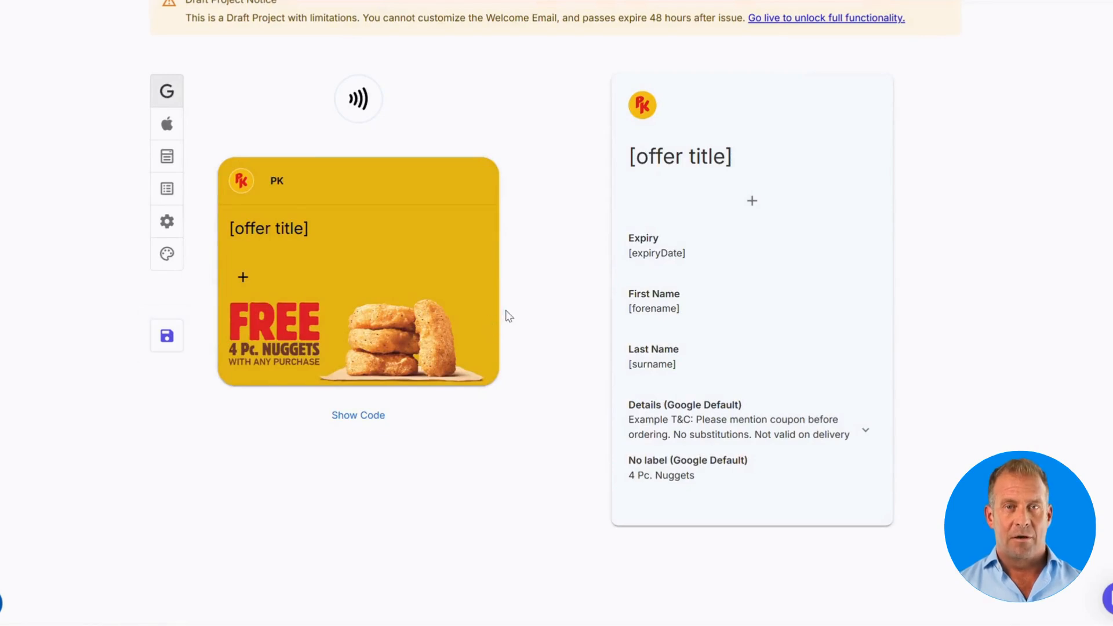
Step: Show the pass's code preview to check the QR code, then hide it
{"action": "left_click", "coordinate": [368, 418]}
{"action": "scroll", "coordinate": [470, 425], "scroll_direction": "down", "scroll_amount": 3}
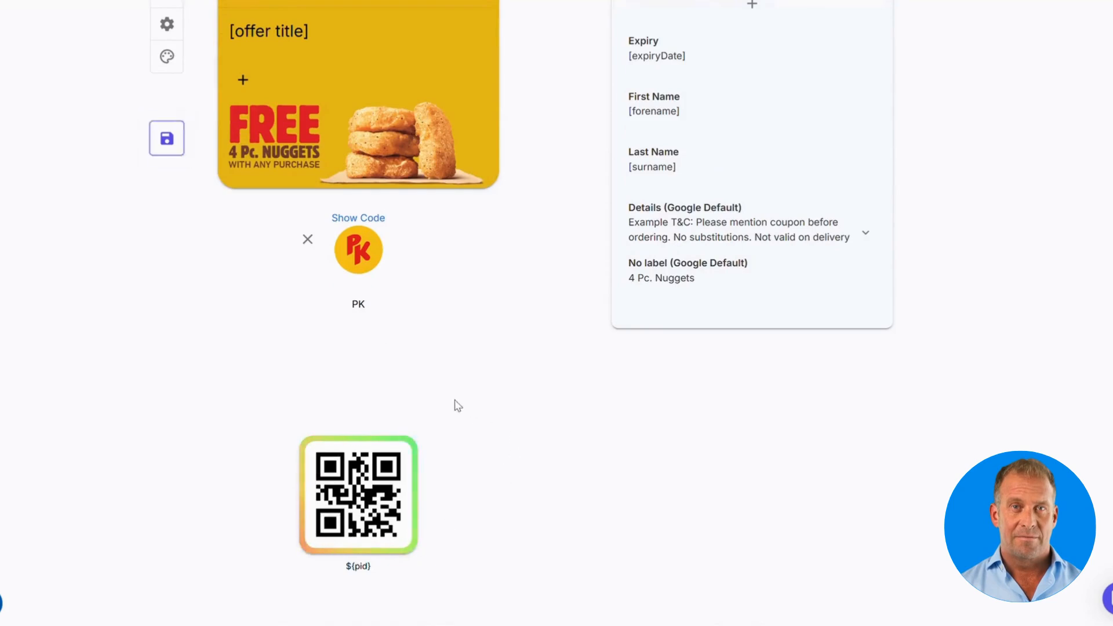
{"action": "left_click", "coordinate": [314, 247]}
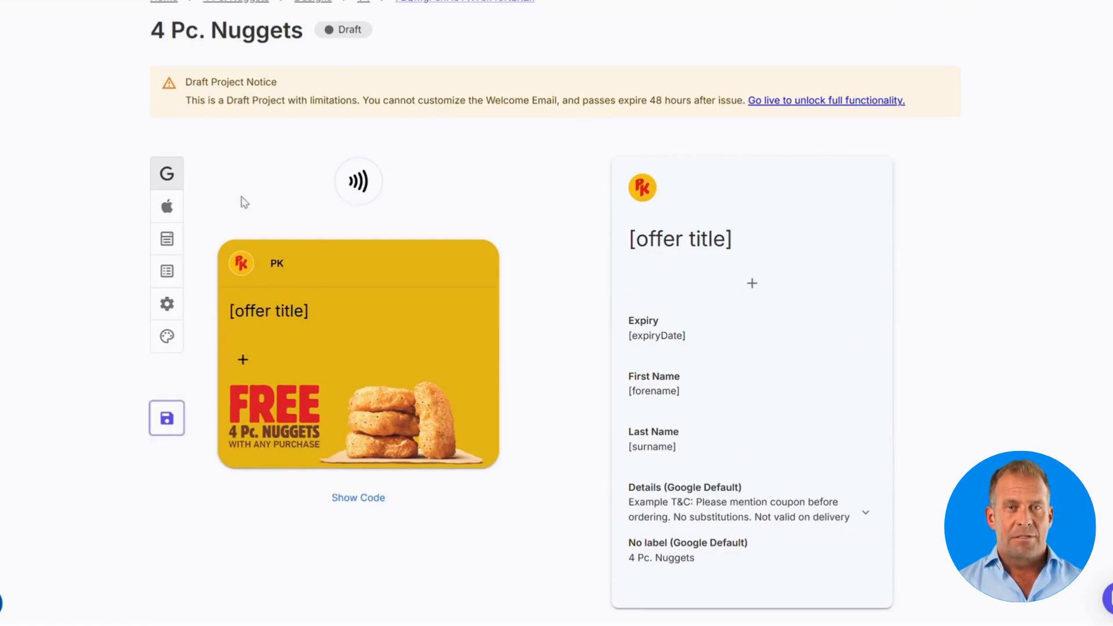
Step: On the Apple design, replace the SALE strip image with the FREE 4 Pc. Nuggets image
{"action": "left_click", "coordinate": [167, 209]}
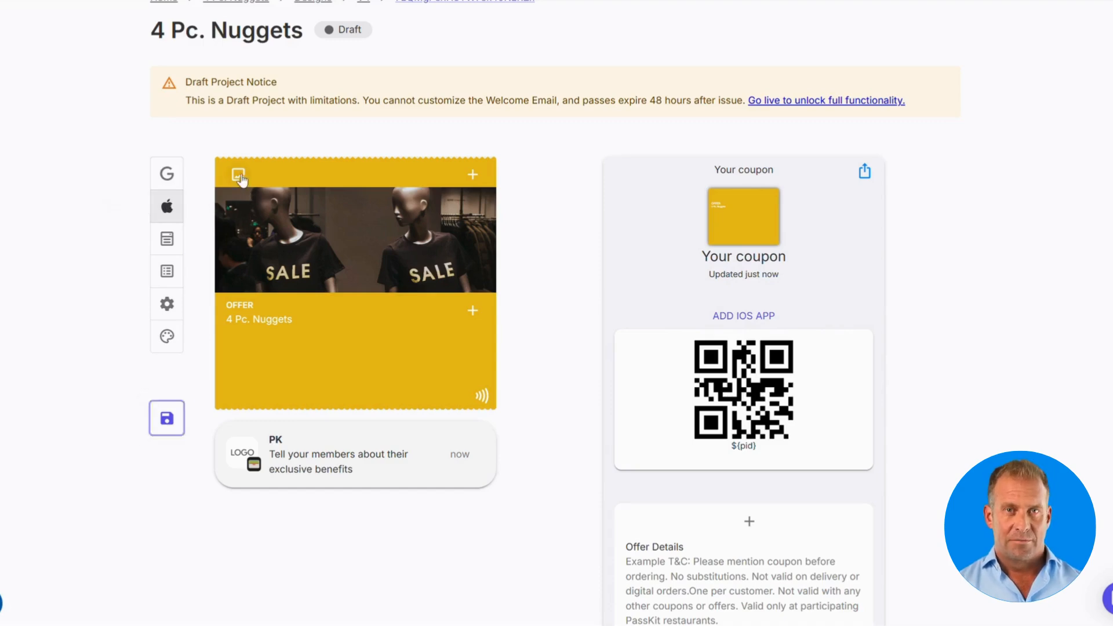
{"action": "left_click", "coordinate": [281, 222]}
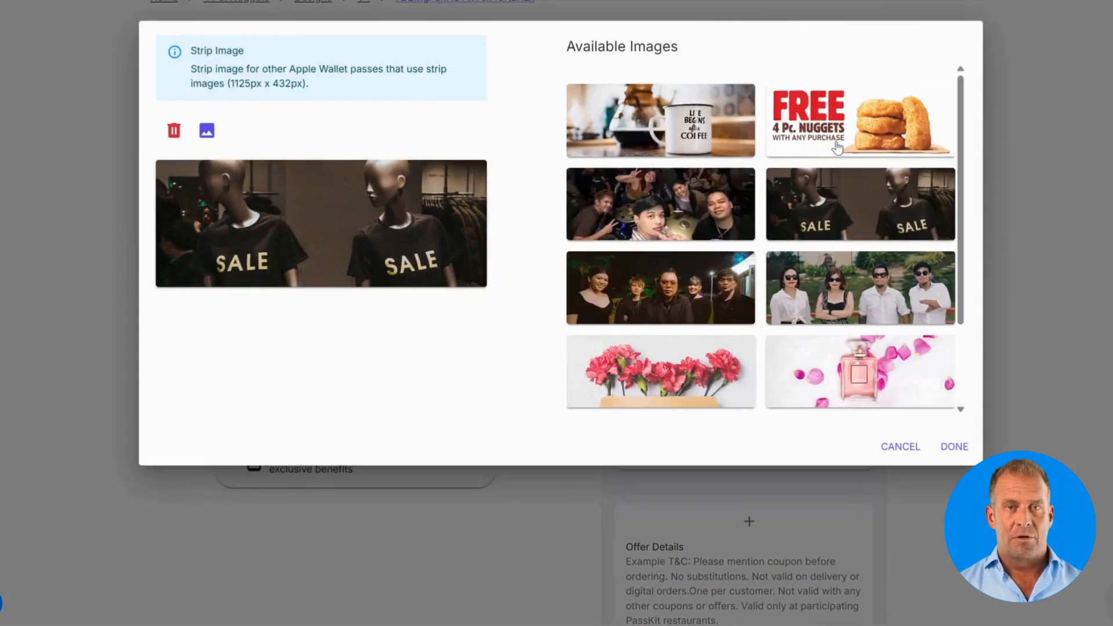
{"action": "left_click", "coordinate": [837, 148]}
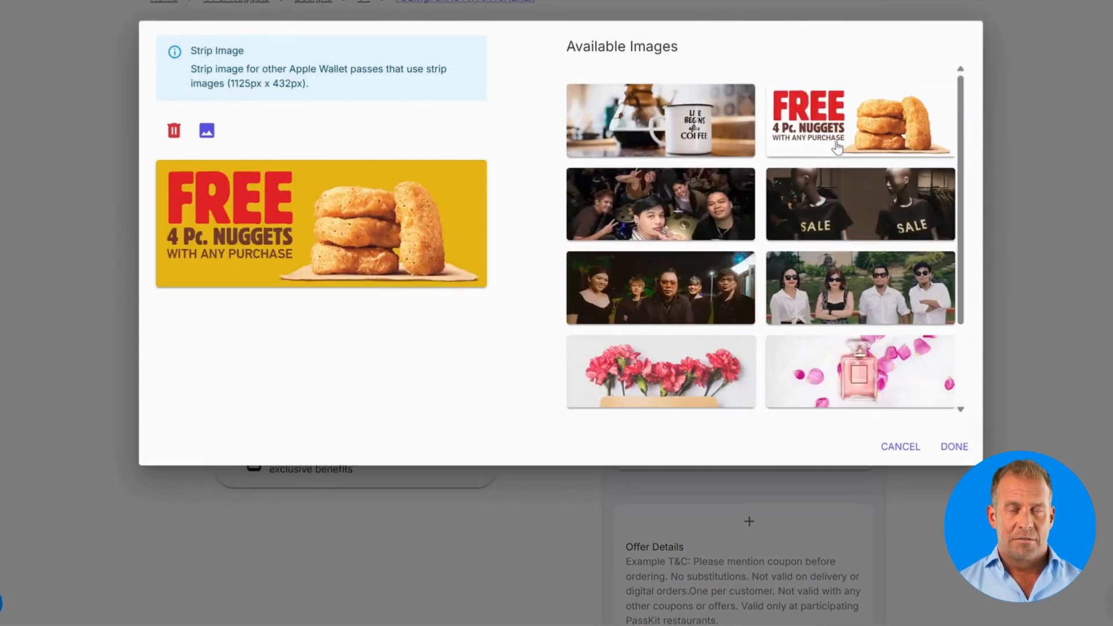
{"action": "left_click", "coordinate": [953, 447]}
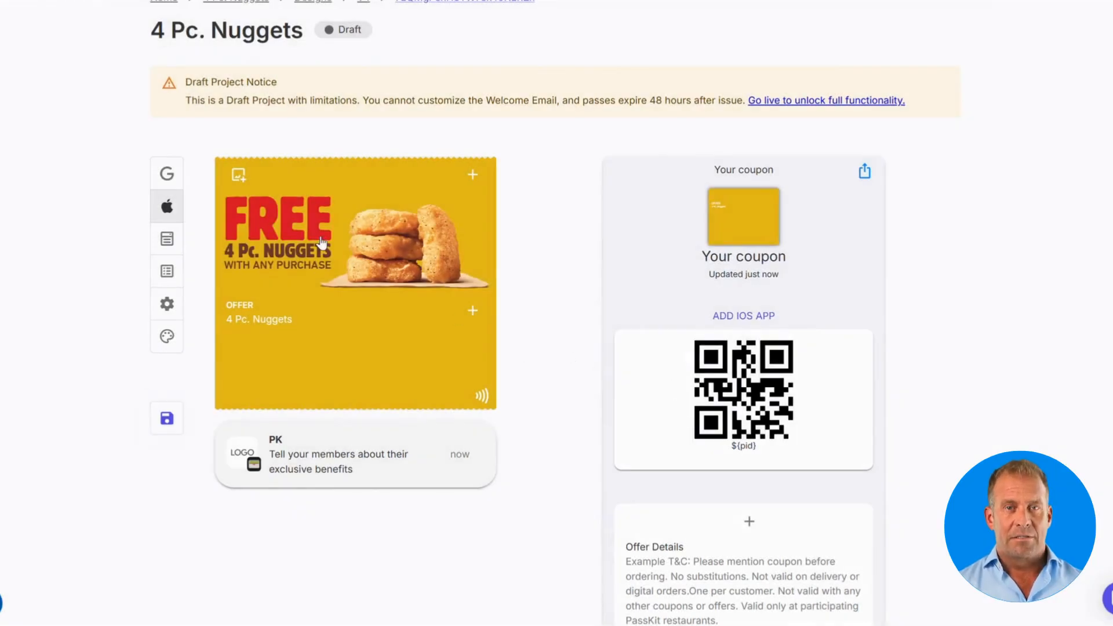
Step: Upload the rectangular red PK logo as the Apple coupon's logo image and apply it
{"action": "left_click", "coordinate": [238, 175]}
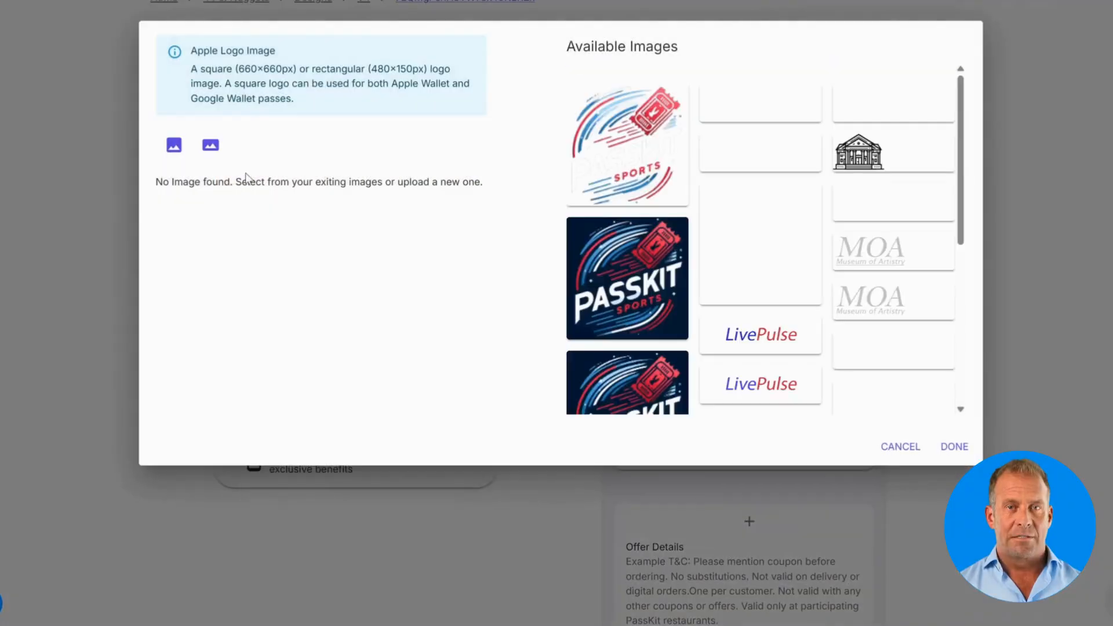
{"action": "left_click", "coordinate": [211, 145]}
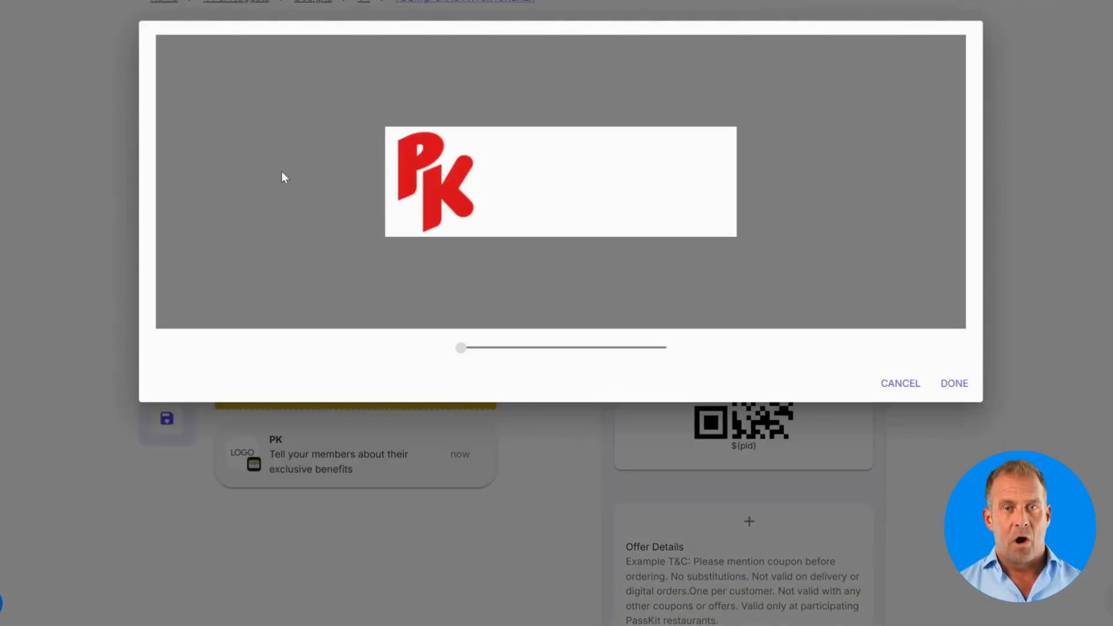
{"action": "left_click", "coordinate": [945, 384]}
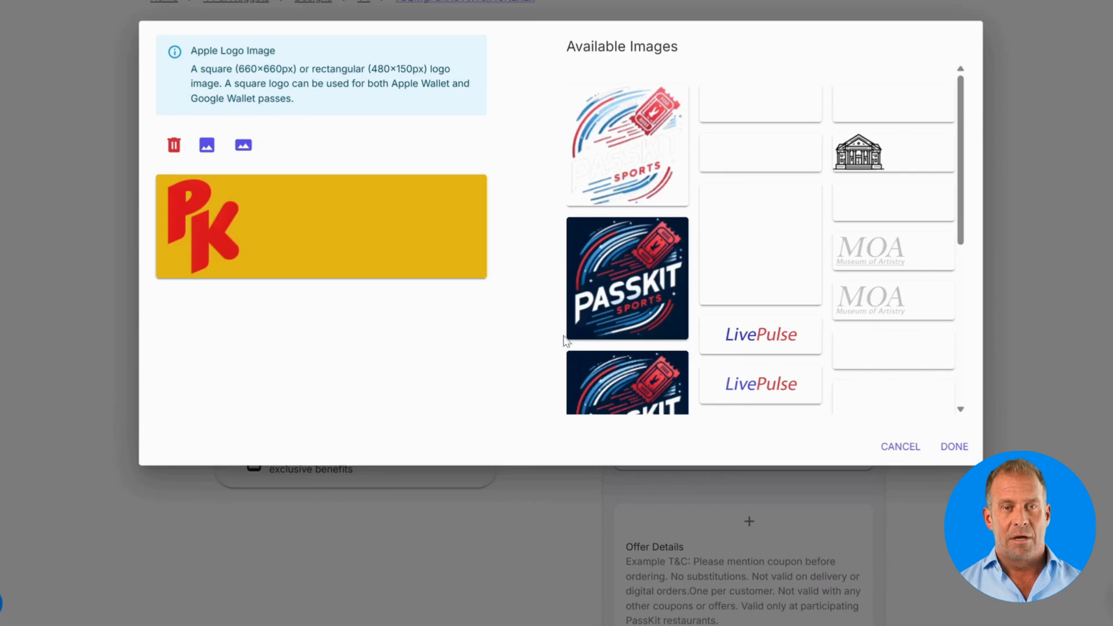
{"action": "left_click", "coordinate": [954, 447]}
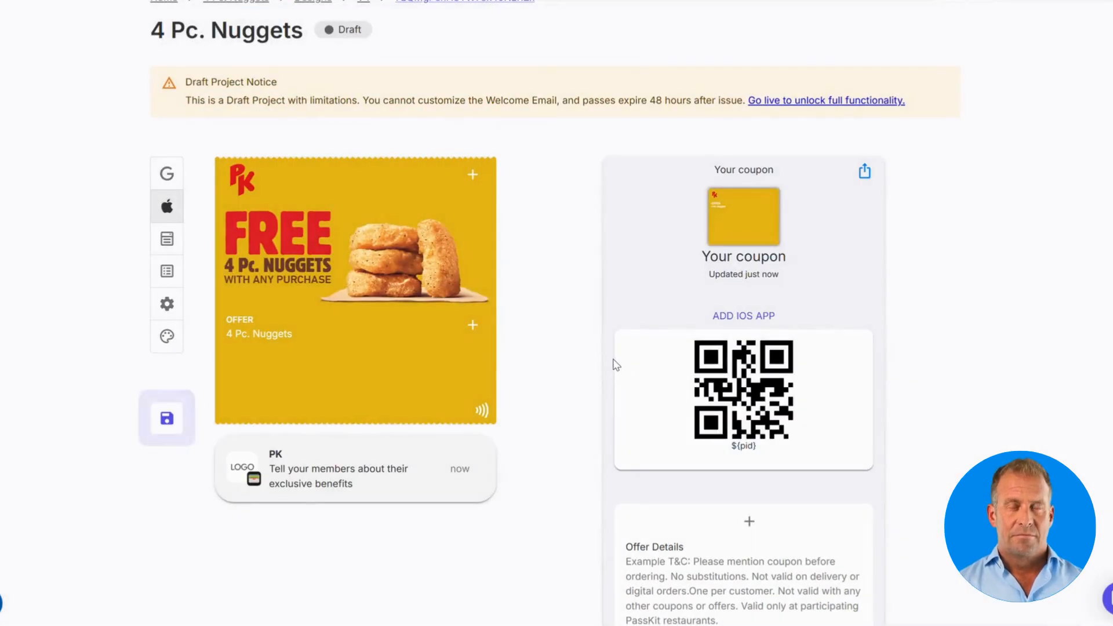
{"action": "left_click", "coordinate": [485, 411]}
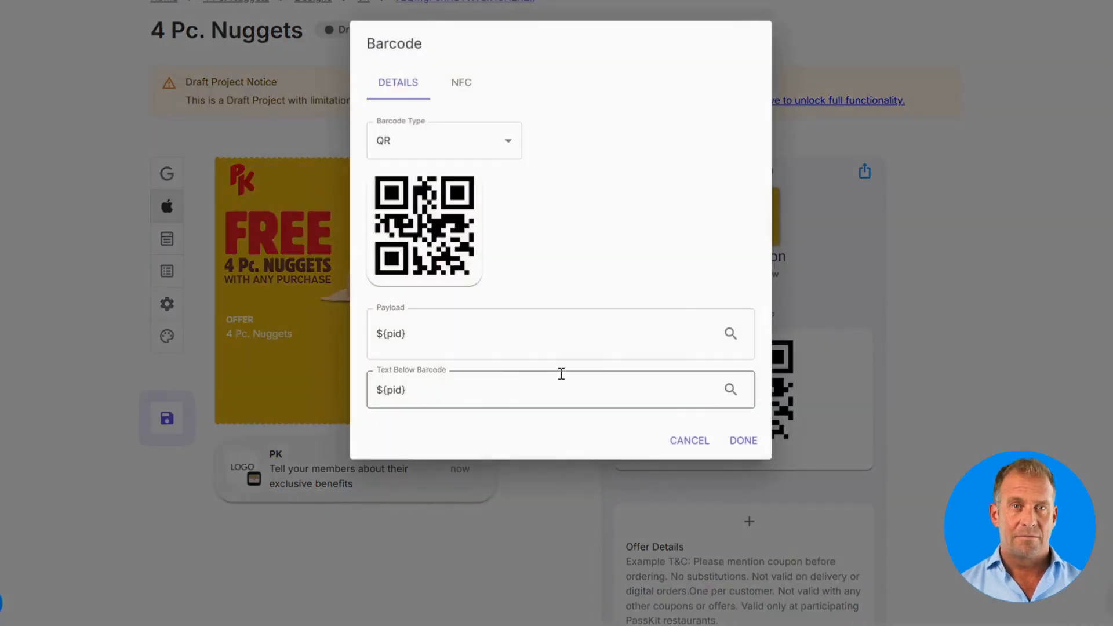
{"action": "left_click", "coordinate": [461, 84]}
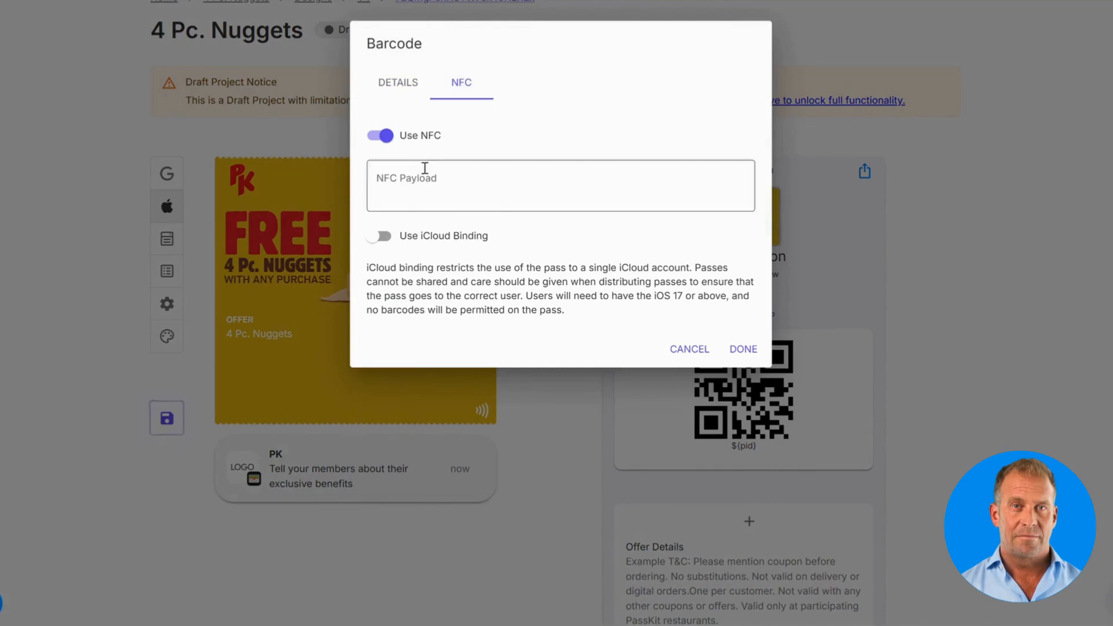
{"action": "left_click", "coordinate": [738, 350]}
{"action": "scroll", "coordinate": [907, 339], "scroll_direction": "down", "scroll_amount": 3}
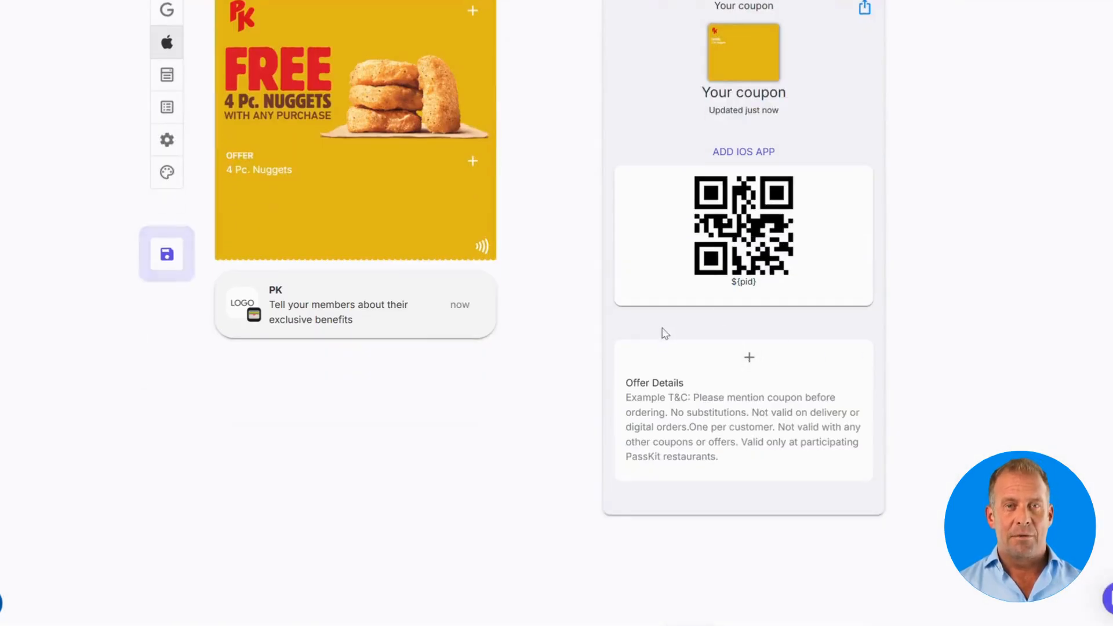
Step: Add the First Name and Last Name secure-data fields to the back of the Apple coupon
{"action": "left_click", "coordinate": [750, 361]}
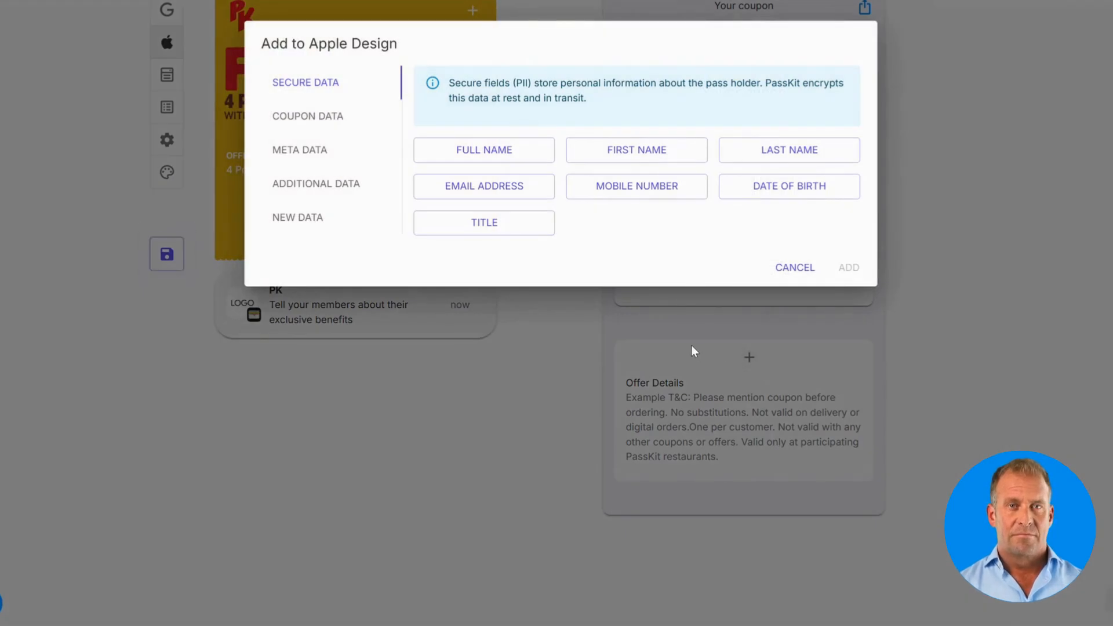
{"action": "left_click", "coordinate": [635, 159]}
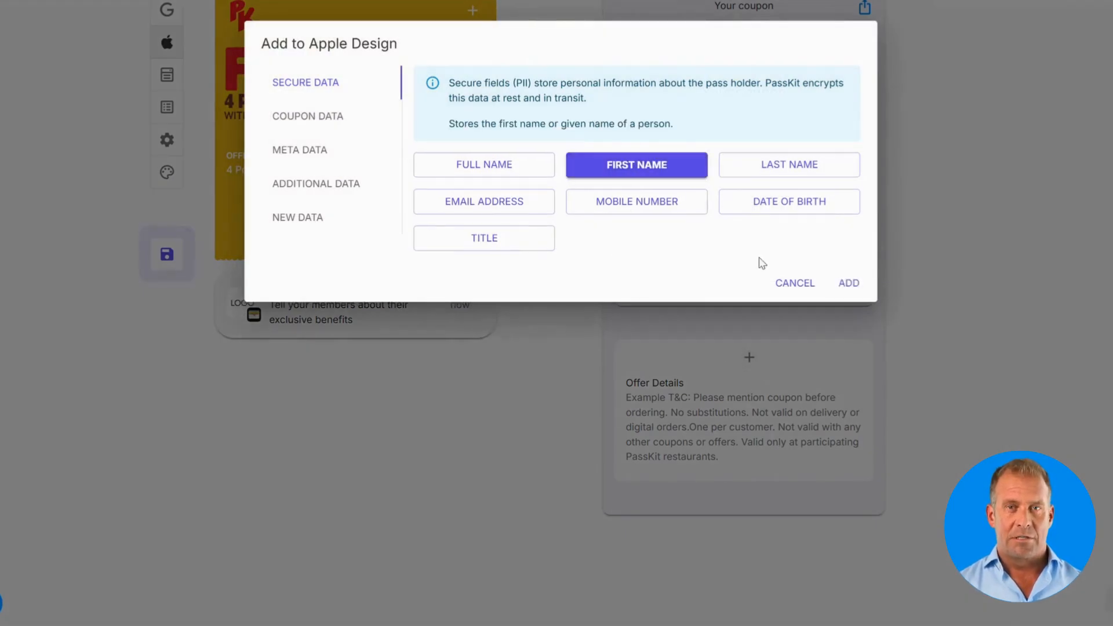
{"action": "left_click", "coordinate": [847, 285]}
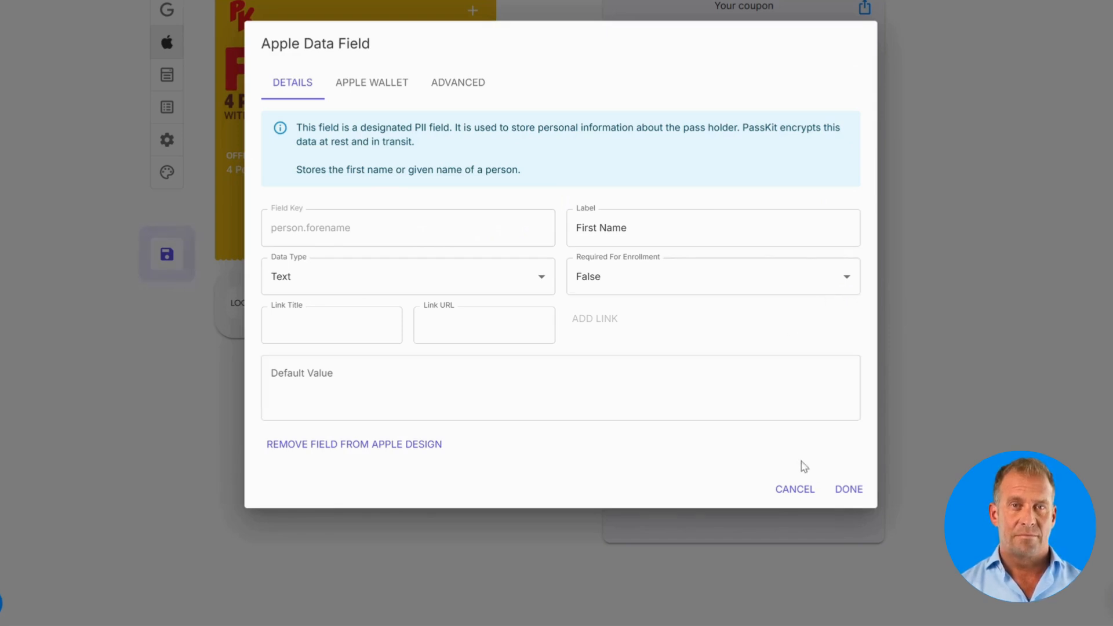
{"action": "left_click", "coordinate": [841, 488]}
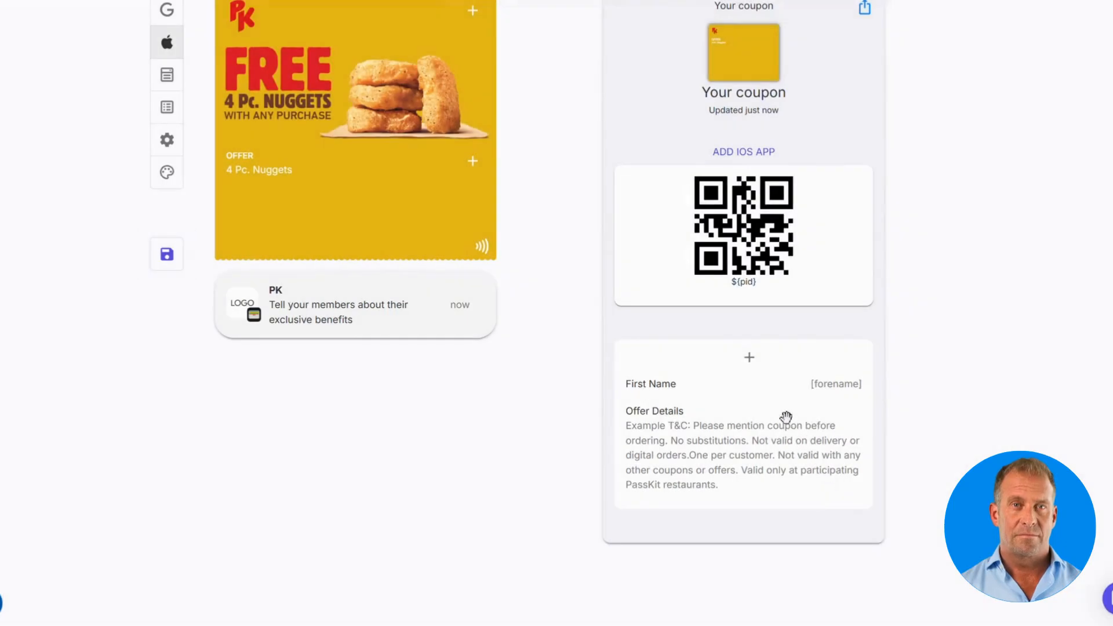
{"action": "left_click", "coordinate": [750, 358]}
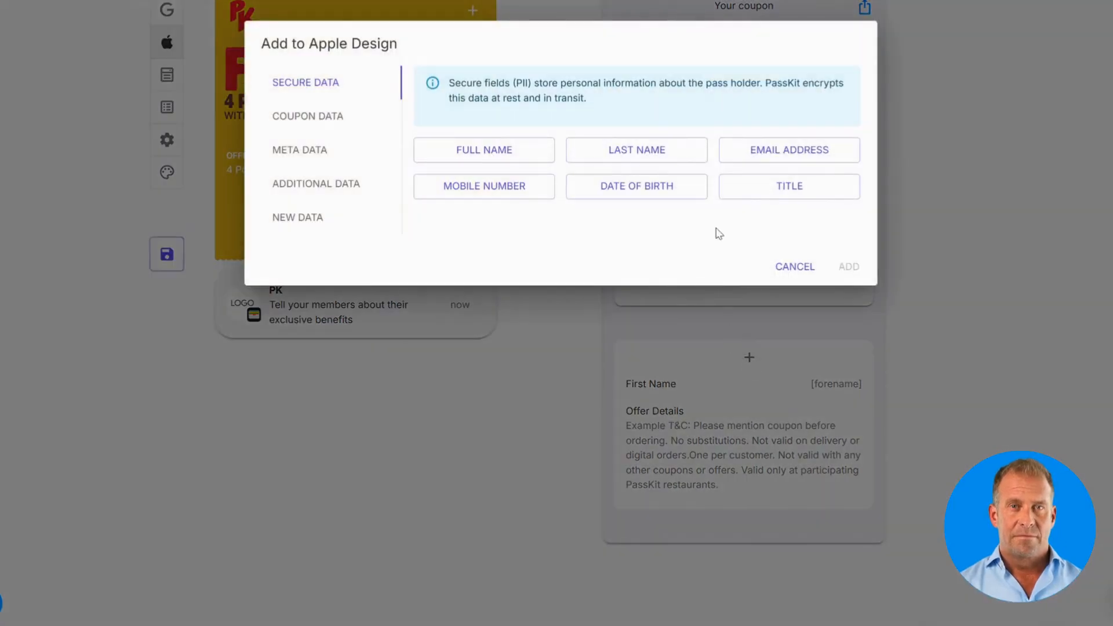
{"action": "left_click", "coordinate": [661, 158]}
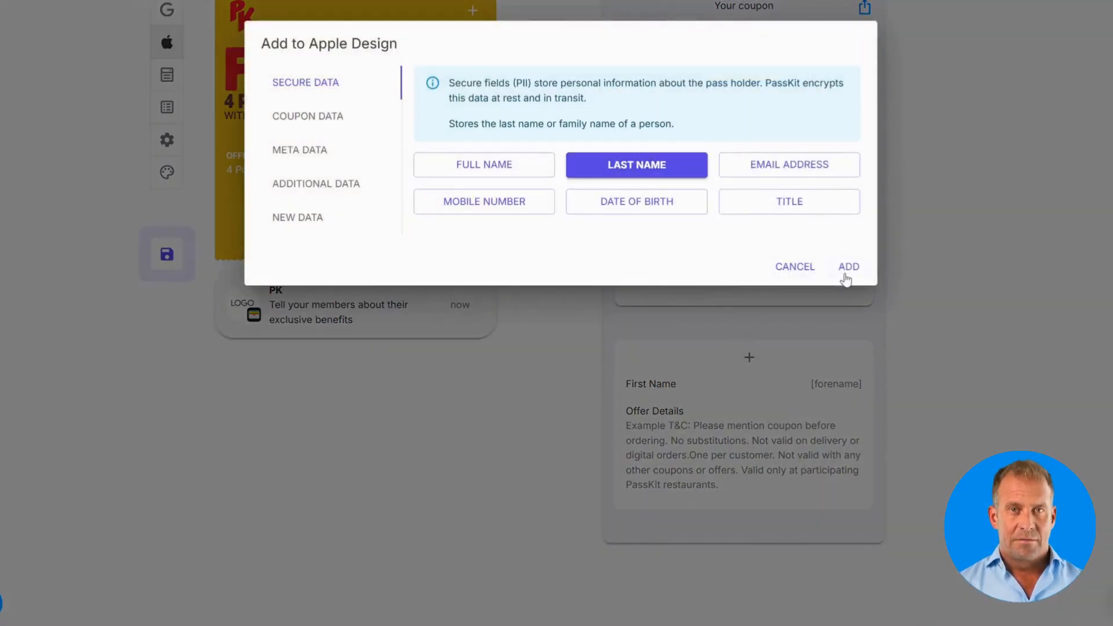
{"action": "left_click", "coordinate": [847, 268]}
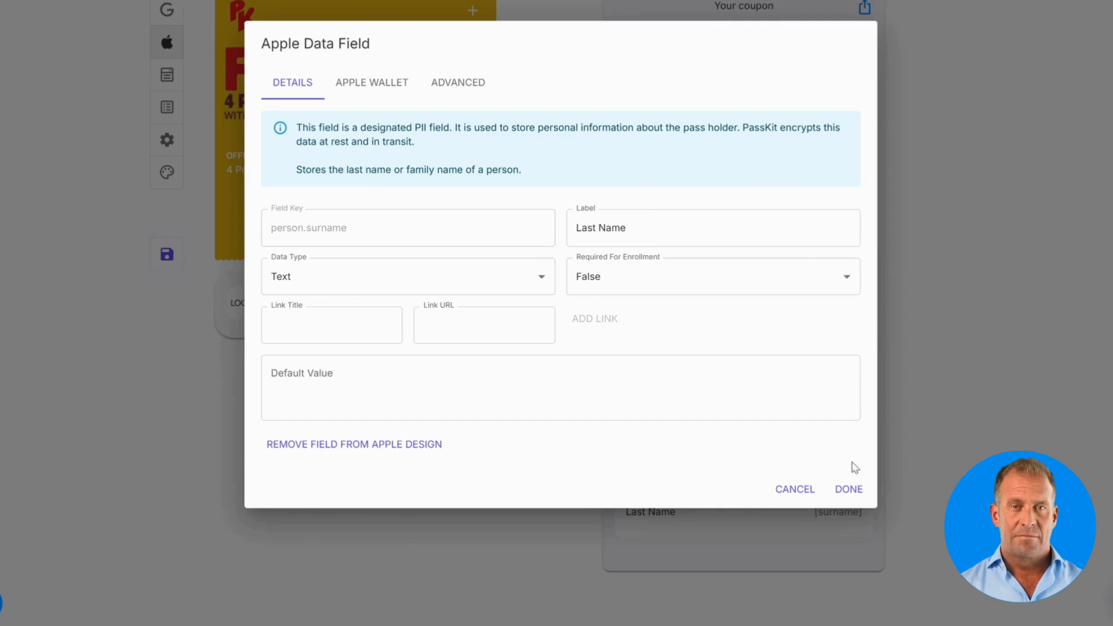
{"action": "left_click", "coordinate": [849, 489]}
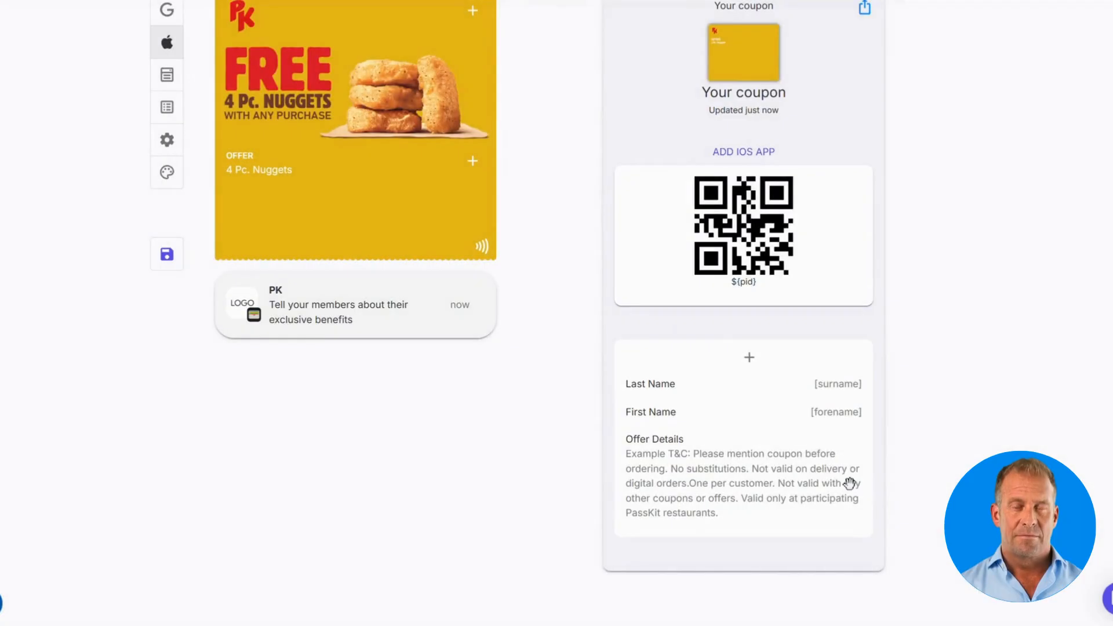
Step: Add the coupon's Expiry Date field and move First Name above Last Name
{"action": "left_click", "coordinate": [753, 362]}
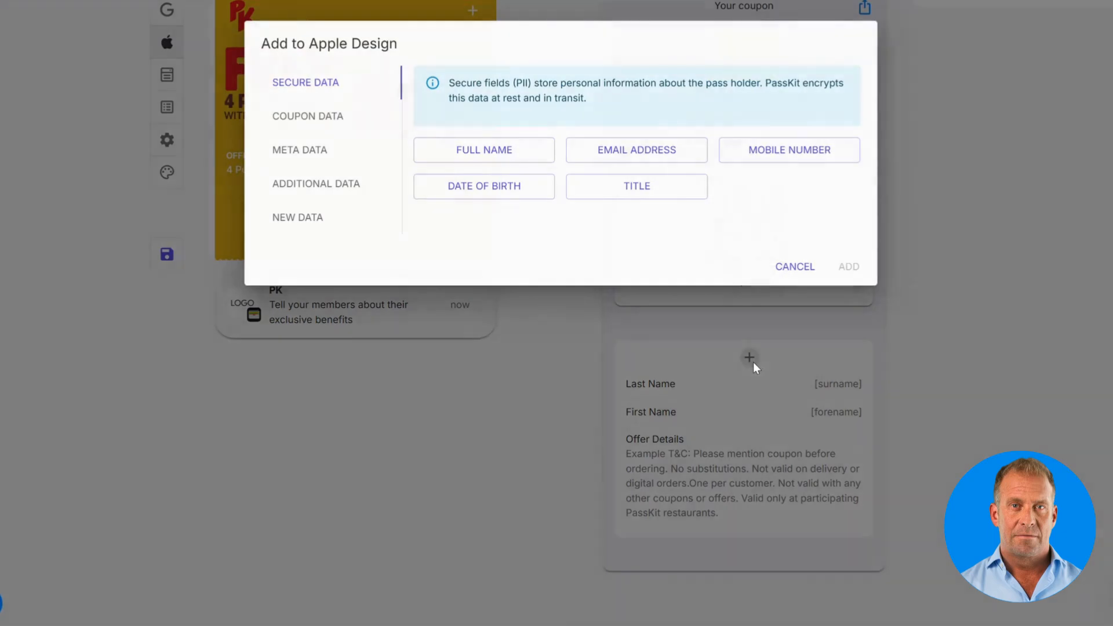
{"action": "left_click", "coordinate": [316, 122]}
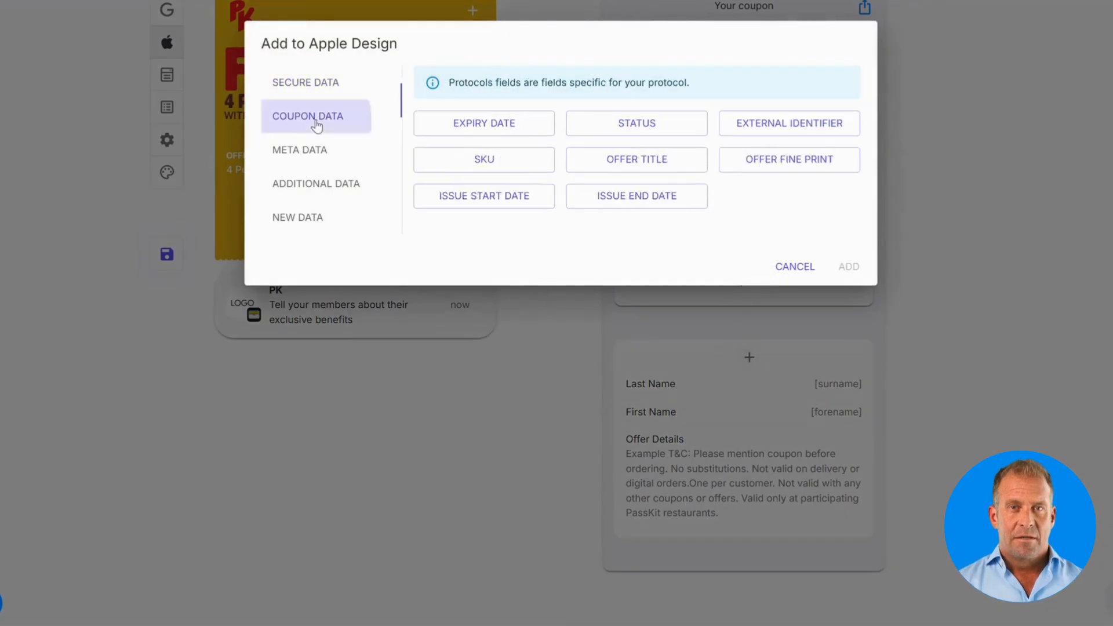
{"action": "left_click", "coordinate": [494, 132]}
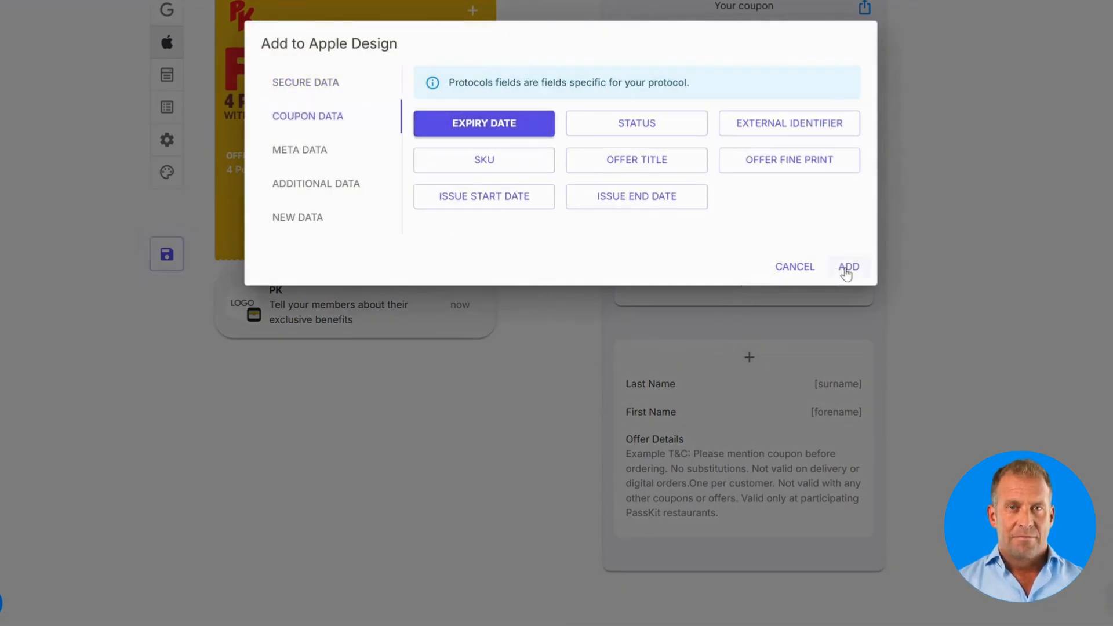
{"action": "left_click", "coordinate": [846, 268]}
{"action": "left_click", "coordinate": [847, 425]}
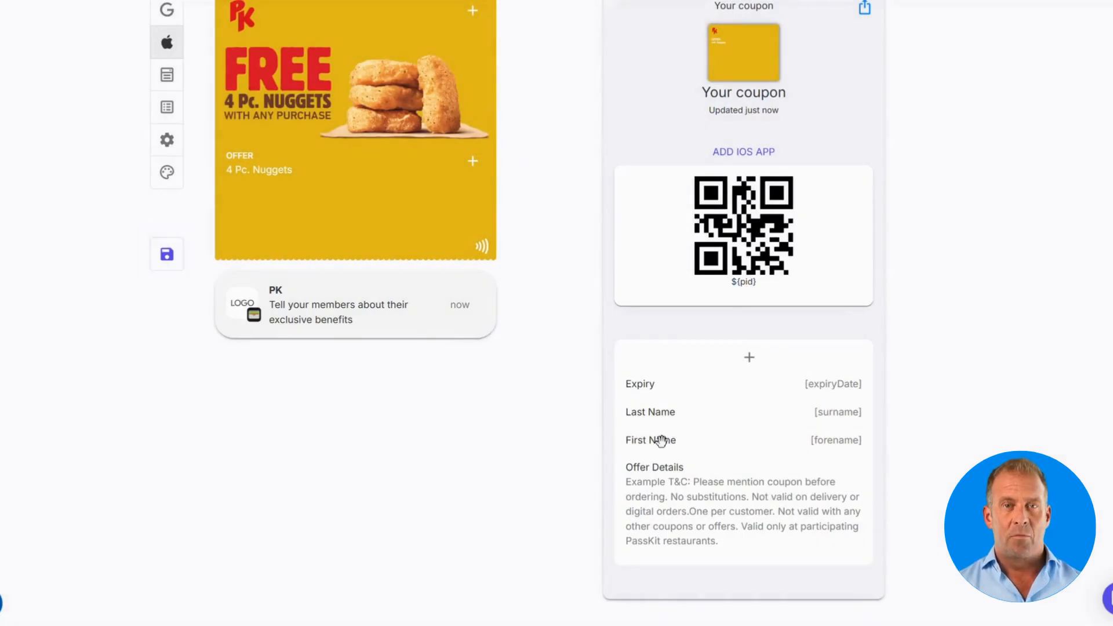
{"action": "left_click_drag", "start_coordinate": [661, 440], "coordinate": [659, 417]}
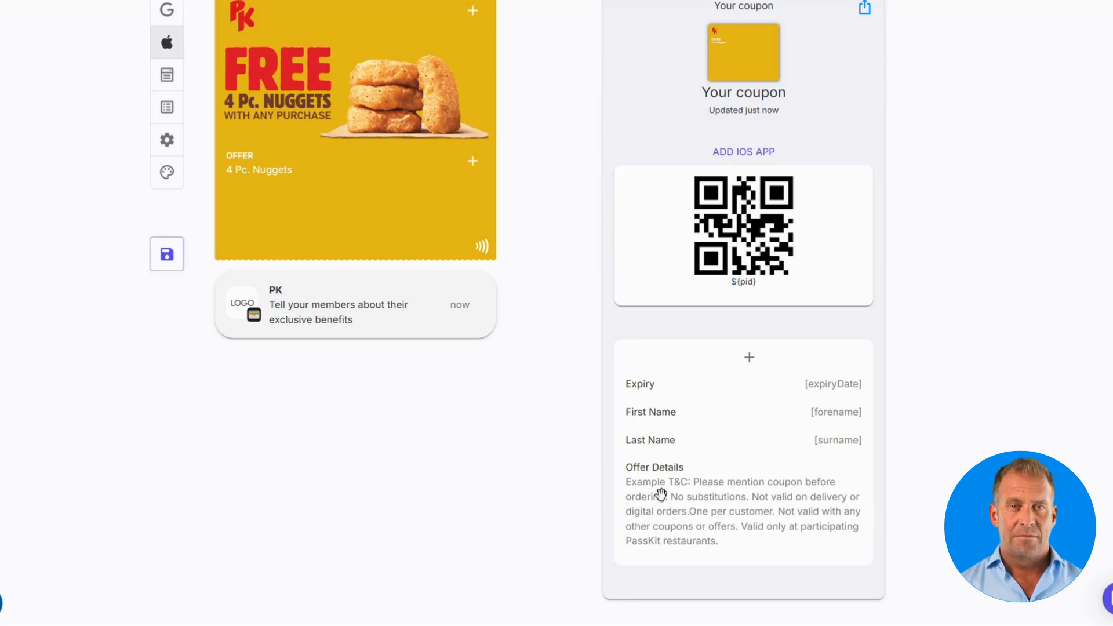
{"action": "scroll", "coordinate": [578, 241], "scroll_direction": "up", "scroll_amount": 5}
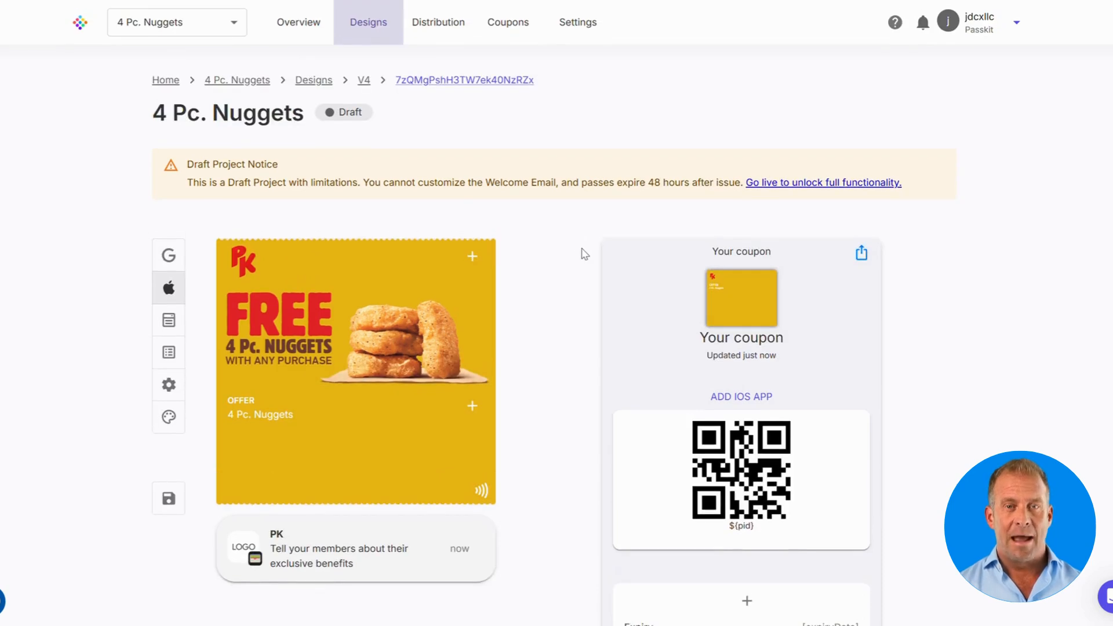
Step: Start a new coupon from the Coupons list and accept the suggested external ID
{"action": "left_click", "coordinate": [510, 34]}
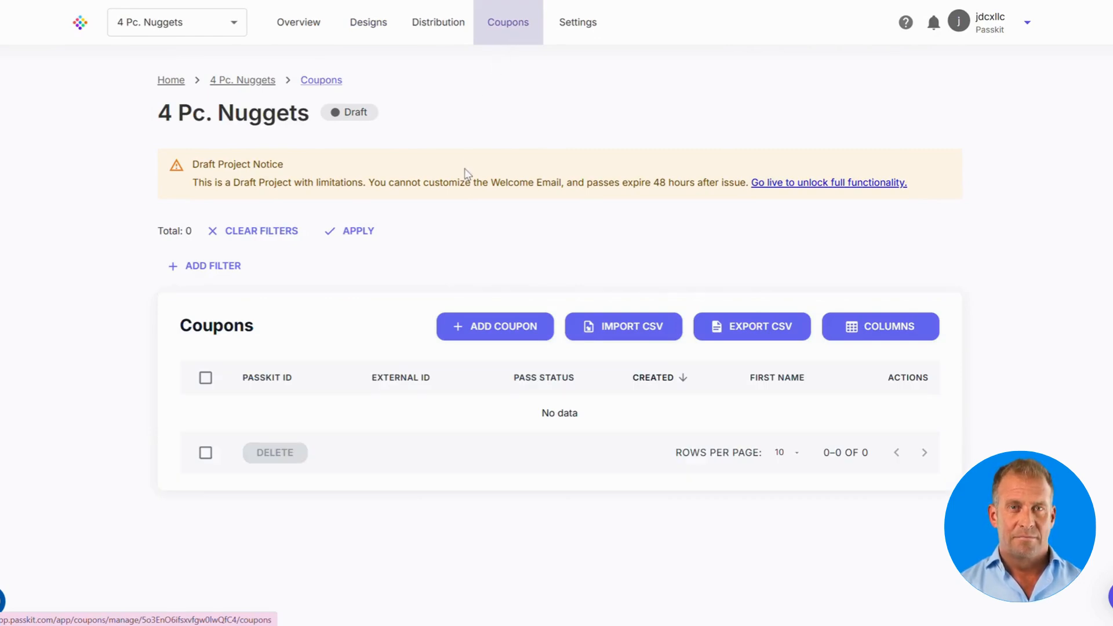
{"action": "left_click", "coordinate": [494, 333]}
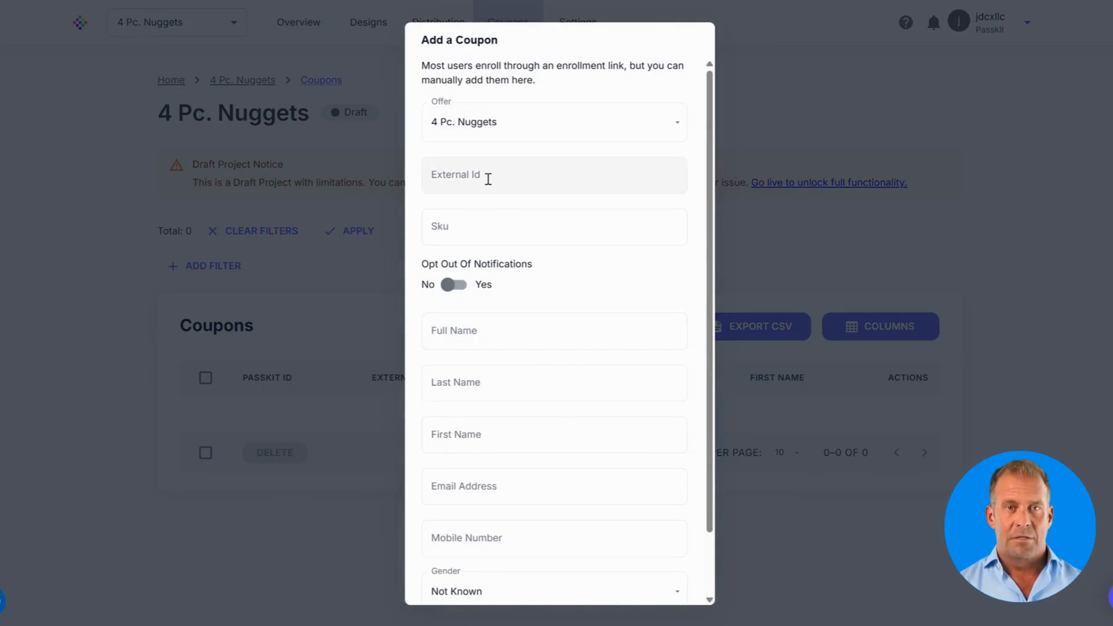
{"action": "left_click", "coordinate": [488, 178]}
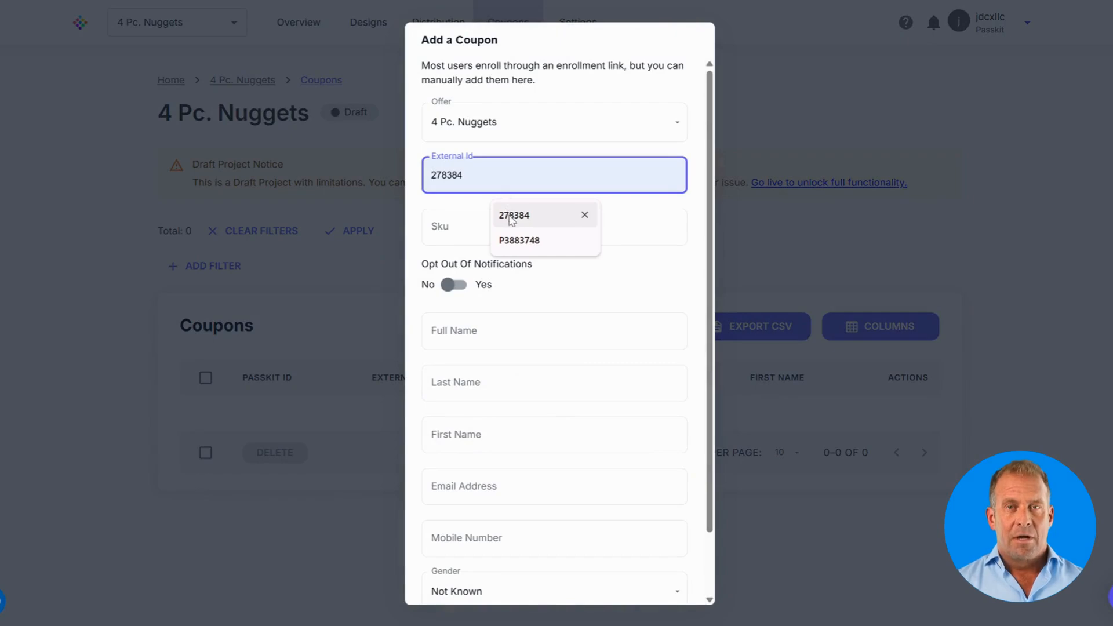
{"action": "left_click", "coordinate": [512, 218]}
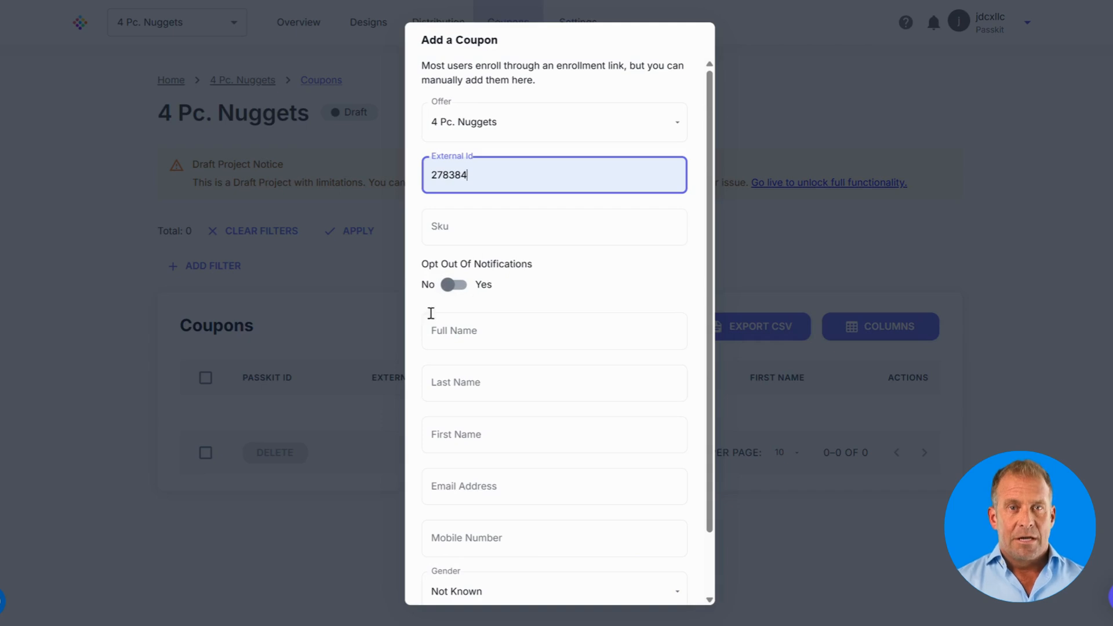
Step: Enter the holder's full name, last name, first name, e-mail address and mobile number
{"action": "left_click", "coordinate": [476, 331]}
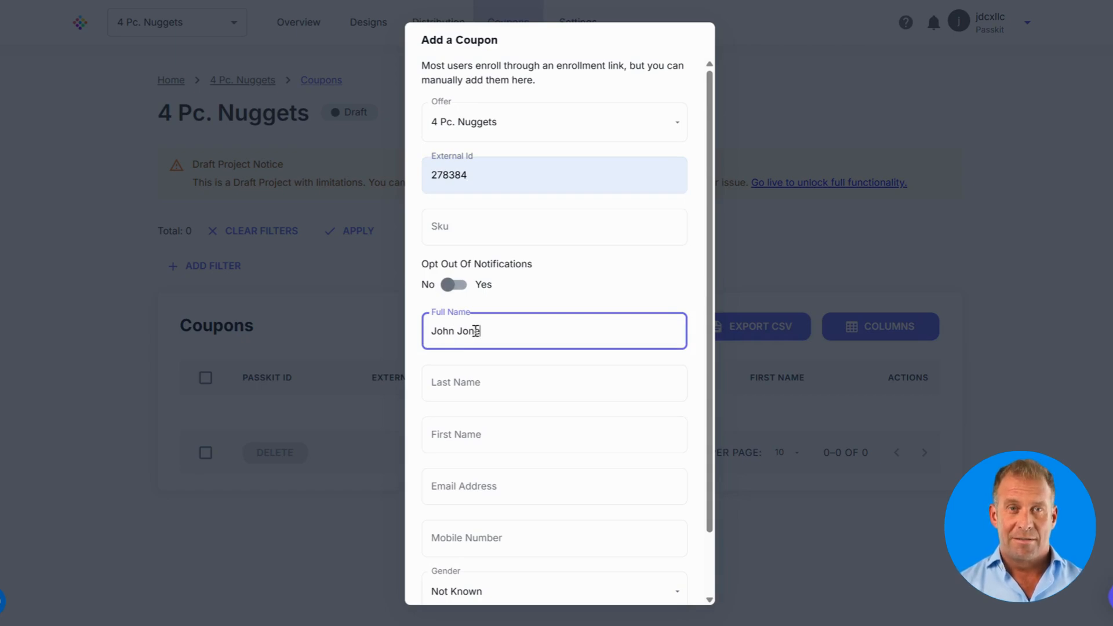
{"action": "left_click", "coordinate": [466, 380]}
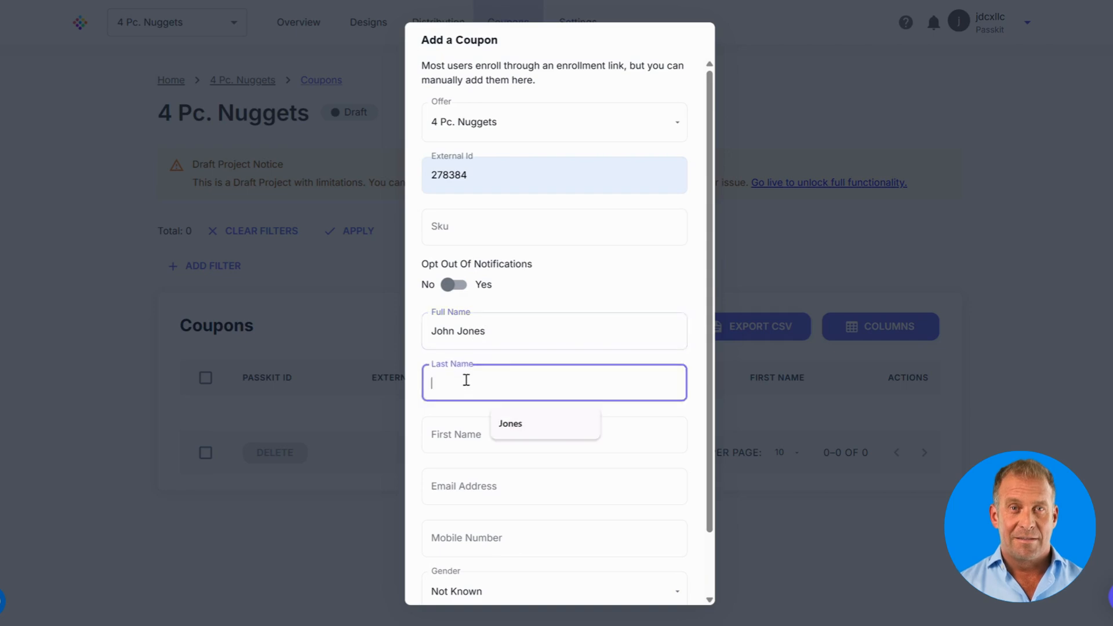
{"action": "type", "text": "Jones"}
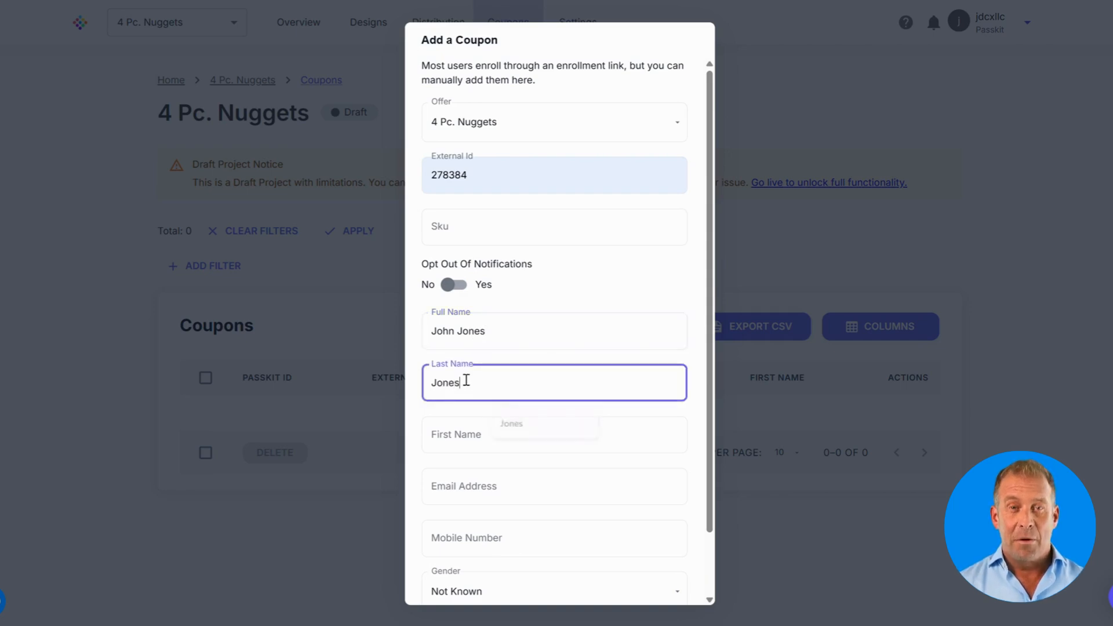
{"action": "left_click", "coordinate": [466, 431]}
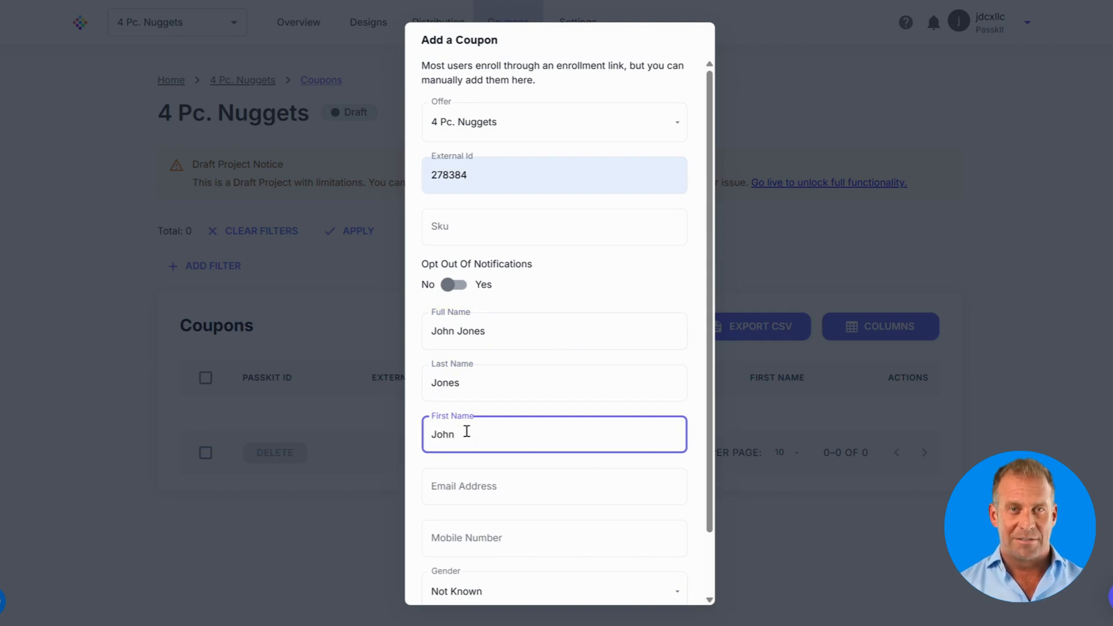
{"action": "left_click", "coordinate": [473, 478]}
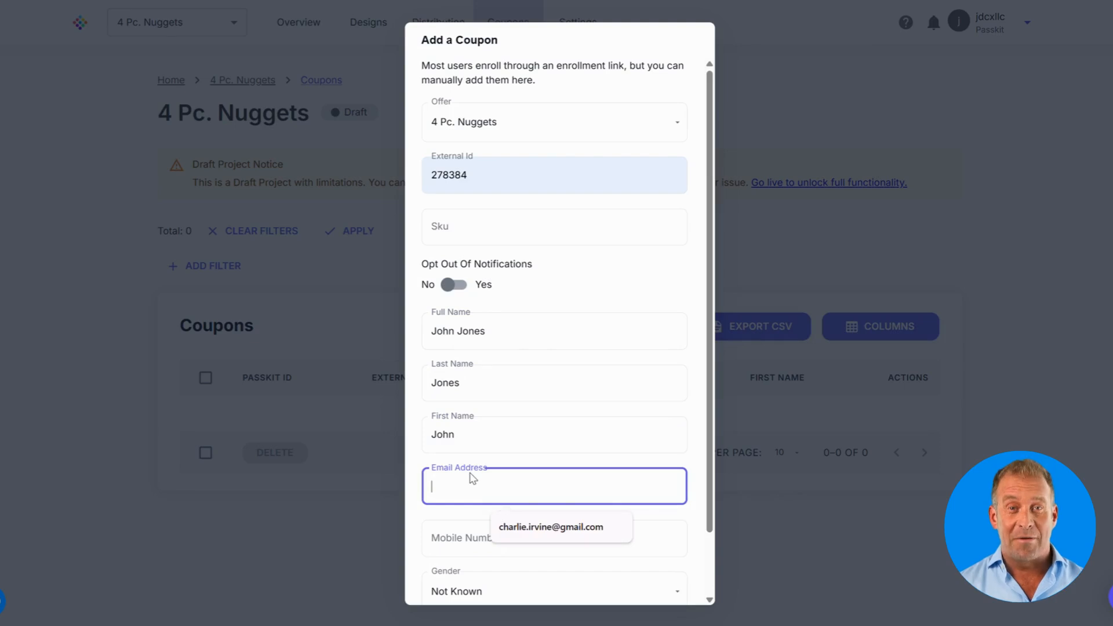
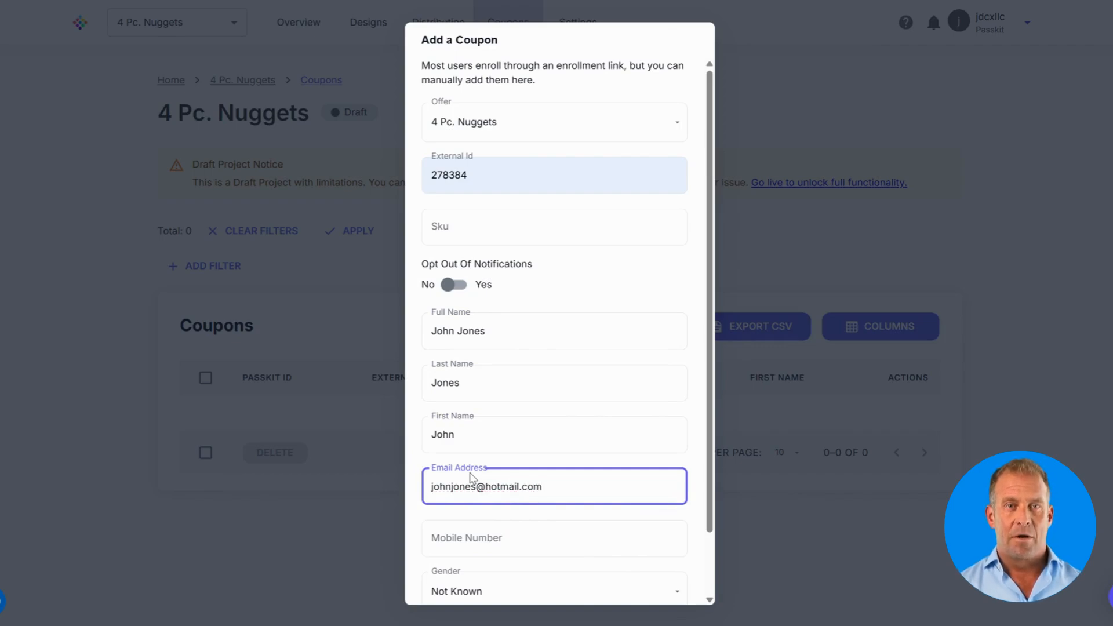
{"action": "left_click", "coordinate": [480, 535]}
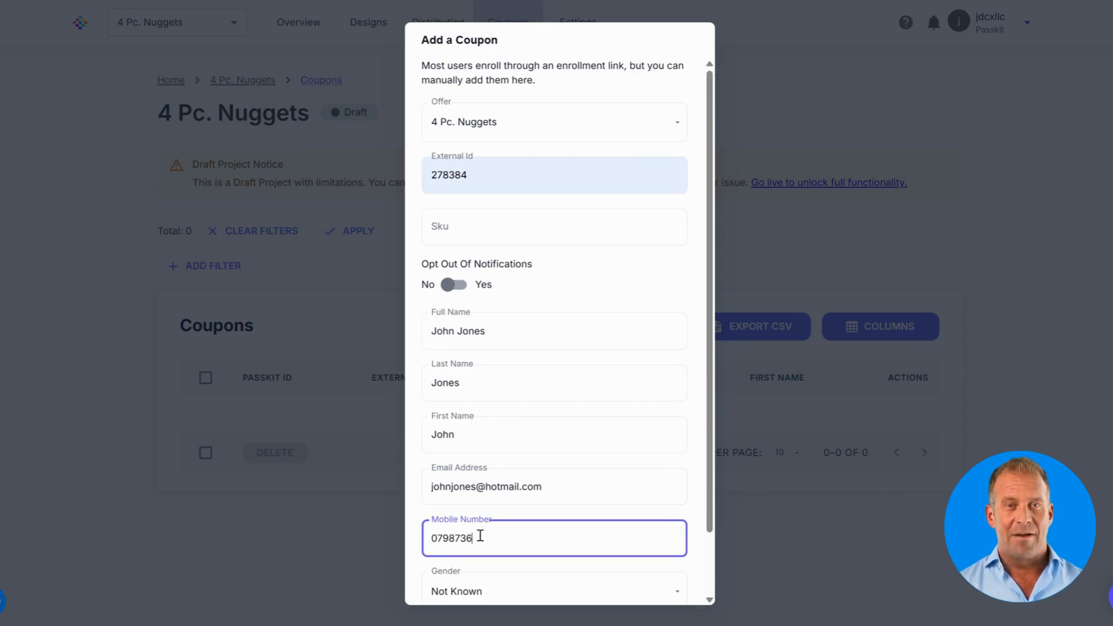
Step: Set the holder's gender to Male and create the coupon
{"action": "scroll", "coordinate": [484, 516], "scroll_direction": "down", "scroll_amount": 2}
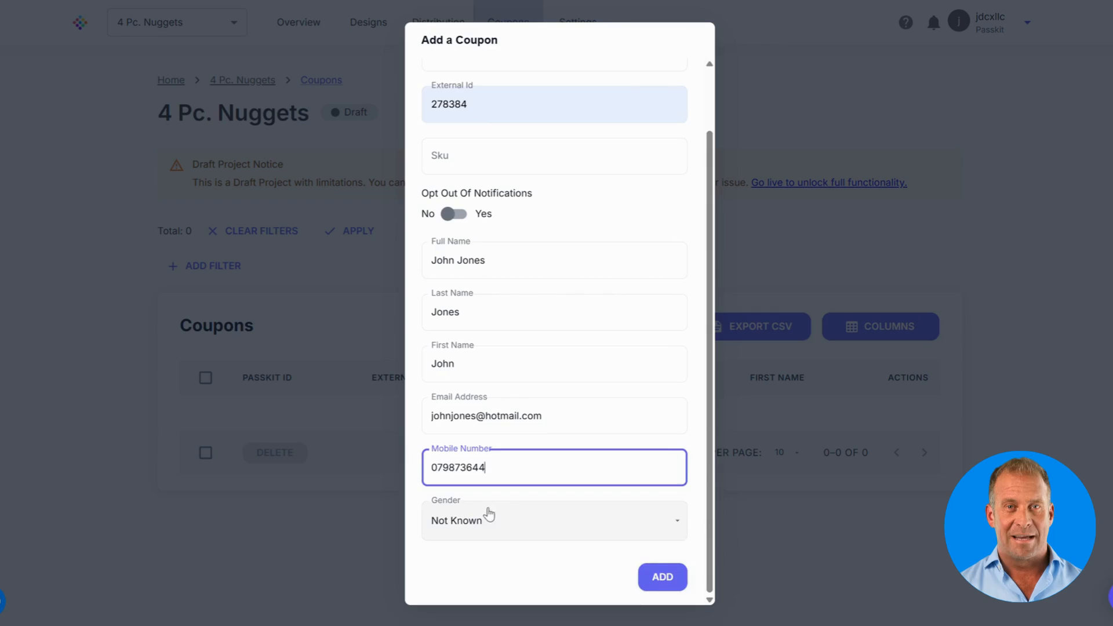
{"action": "left_click", "coordinate": [490, 517]}
{"action": "left_click", "coordinate": [483, 577]}
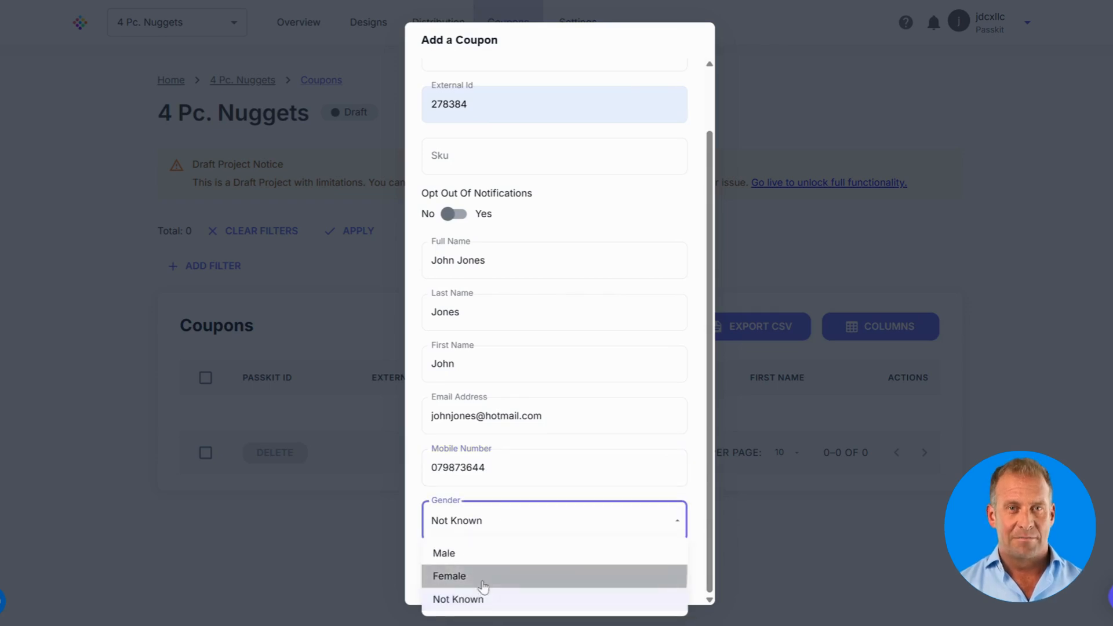
{"action": "left_click", "coordinate": [463, 522]}
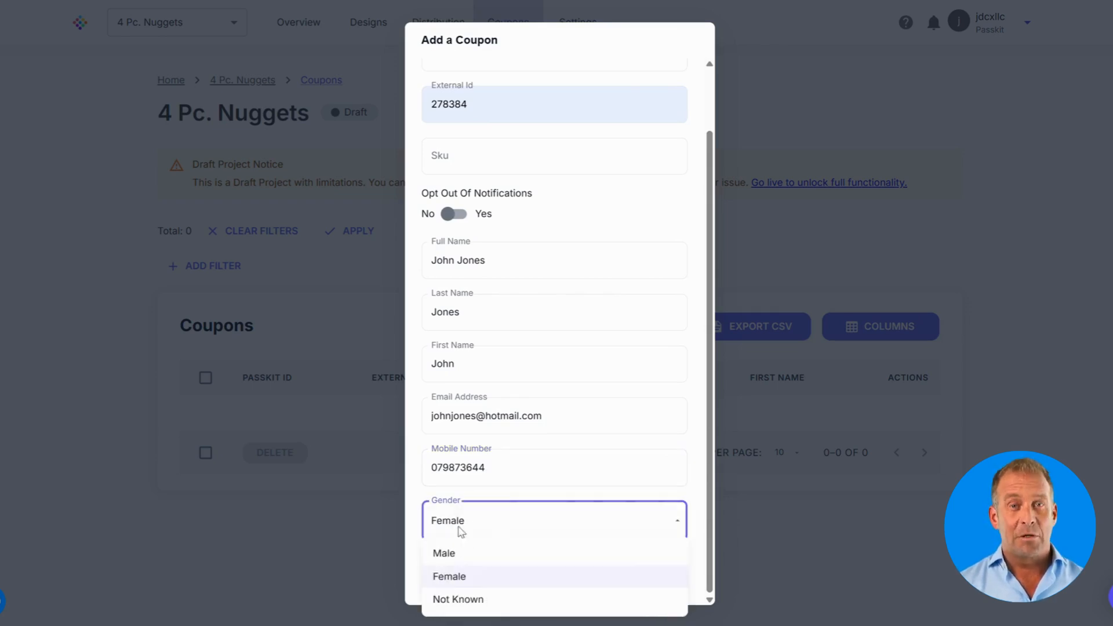
{"action": "left_click", "coordinate": [464, 554]}
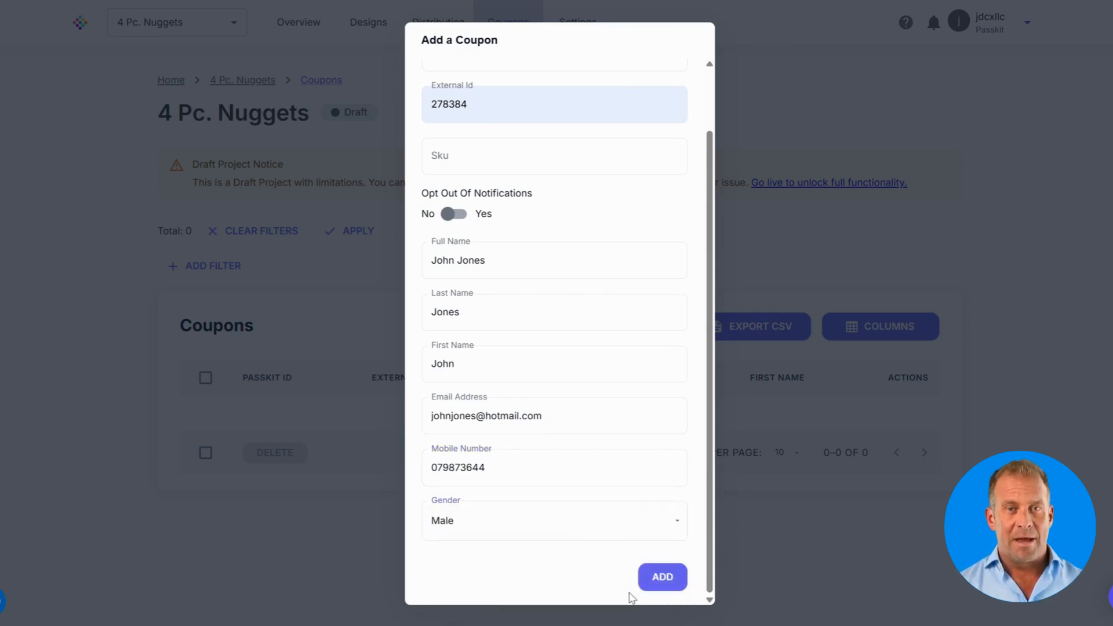
{"action": "left_click", "coordinate": [658, 577]}
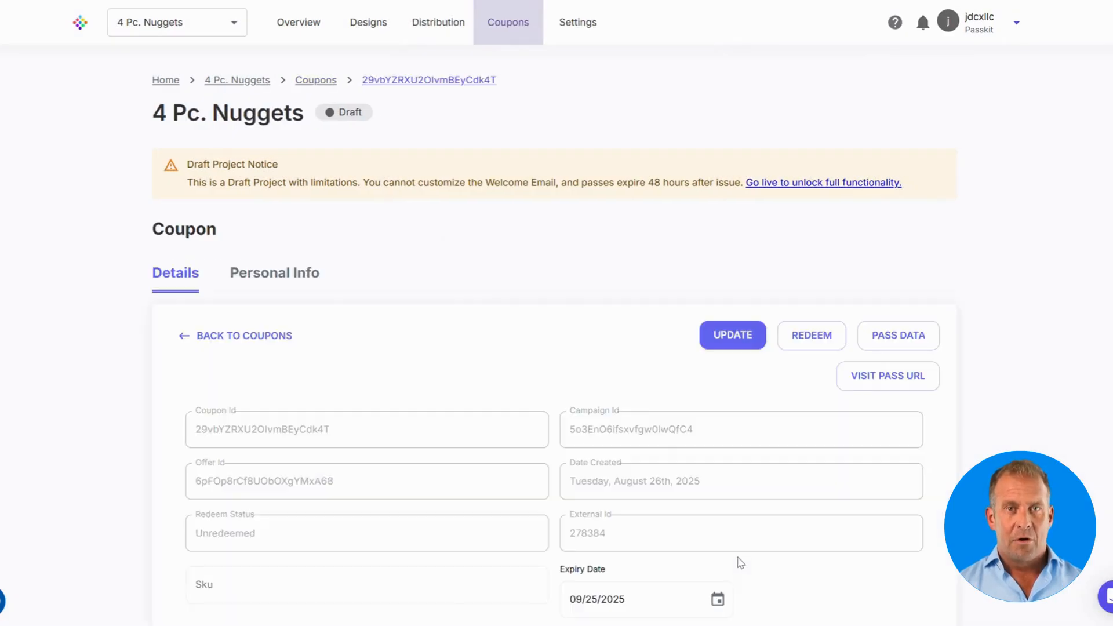
Step: Open the new coupon's Pass Data page showing PASS_ISSUED status, not yet installed
{"action": "scroll", "coordinate": [608, 369], "scroll_direction": "down", "scroll_amount": 1}
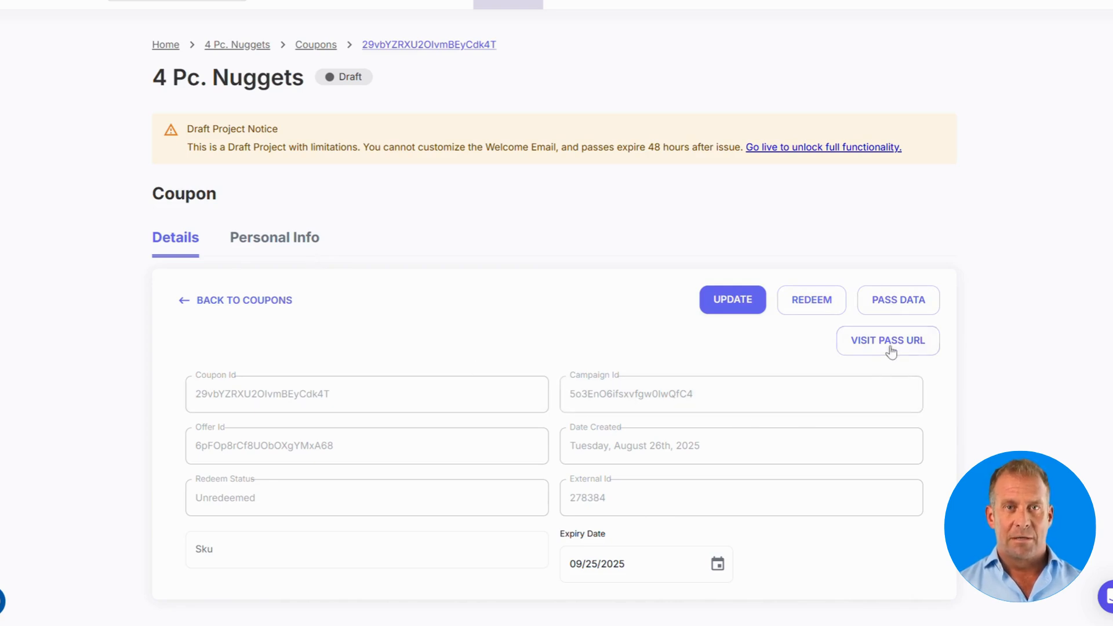
{"action": "left_click", "coordinate": [899, 312]}
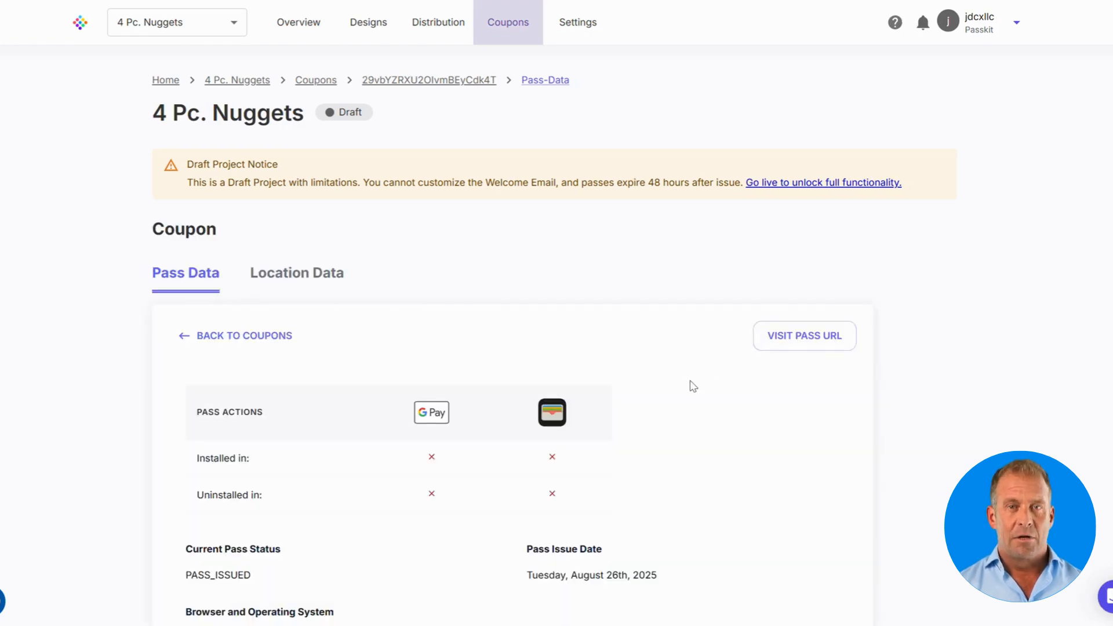
Step: Open the coupon's pass URL page showing the FREE 4 Pc. Nuggets pass and QR code
{"action": "scroll", "coordinate": [692, 386], "scroll_direction": "down", "scroll_amount": 1}
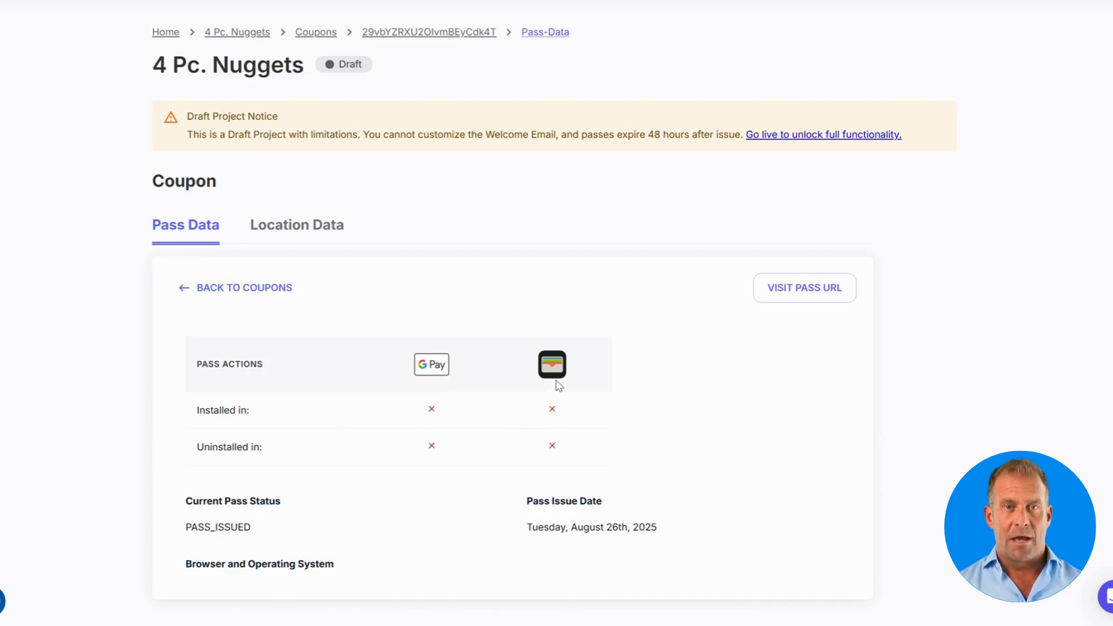
{"action": "left_click", "coordinate": [799, 299]}
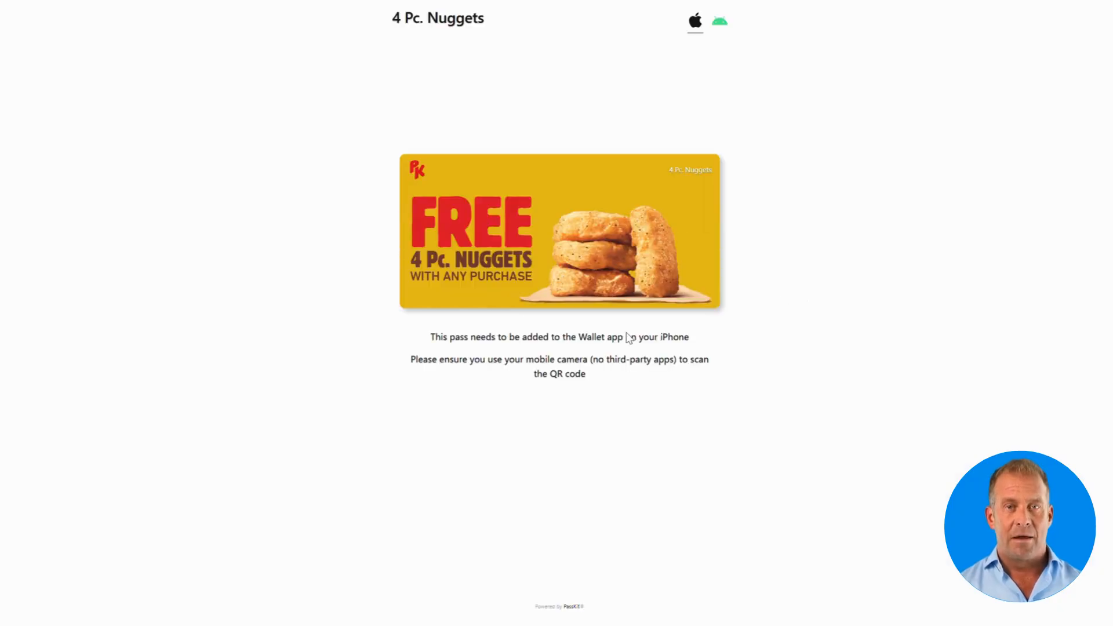